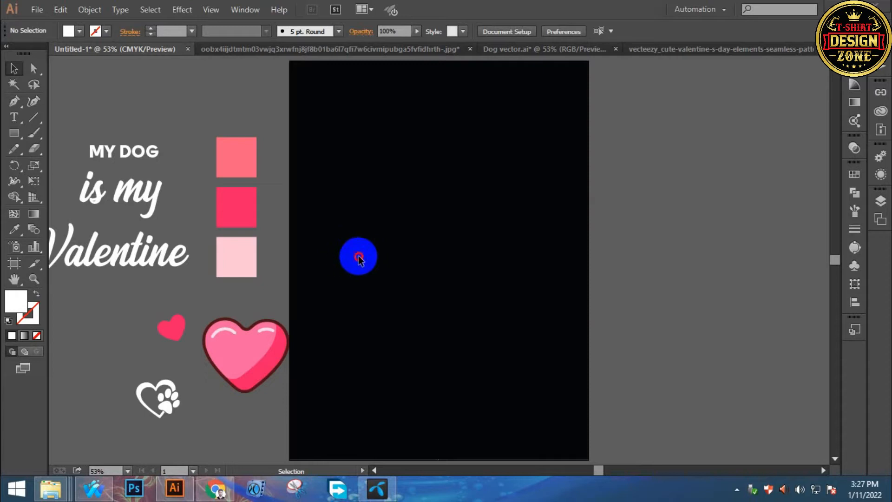
pyautogui.moveTo(257, 238); pyautogui.dragTo(332, 243)
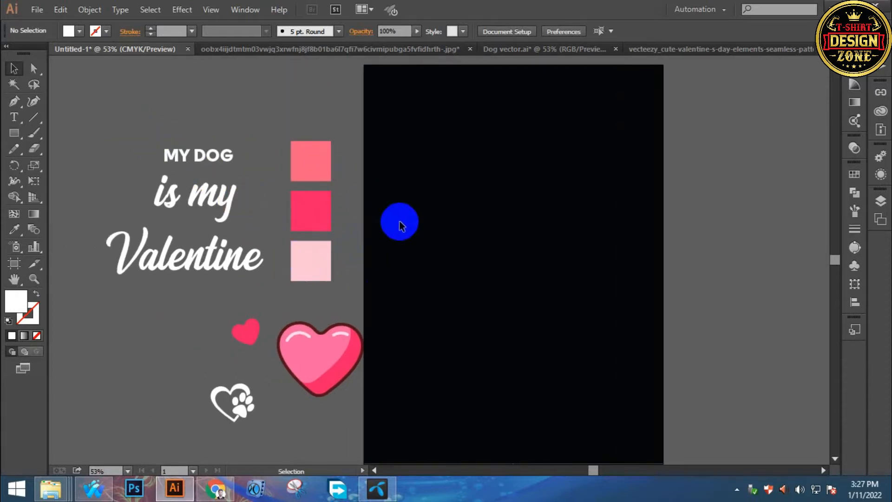
pyautogui.moveTo(420, 265); pyautogui.dragTo(397, 254)
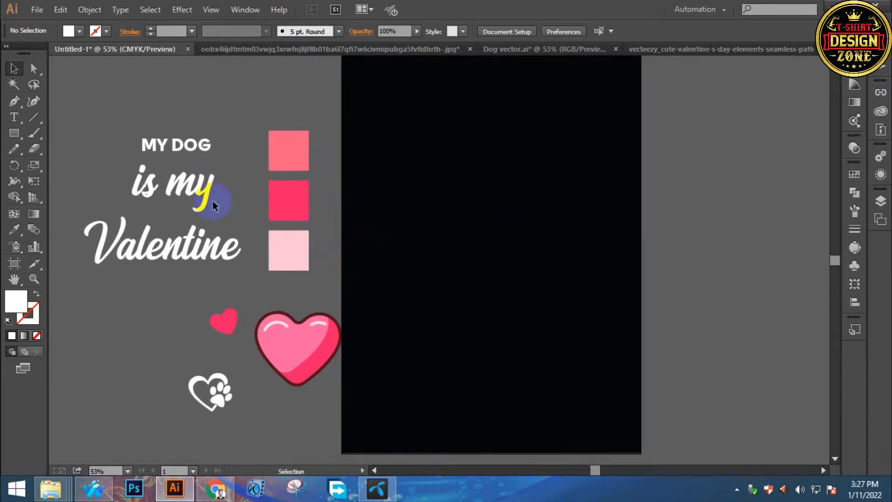
pyautogui.click(198, 269)
pyautogui.click(407, 223)
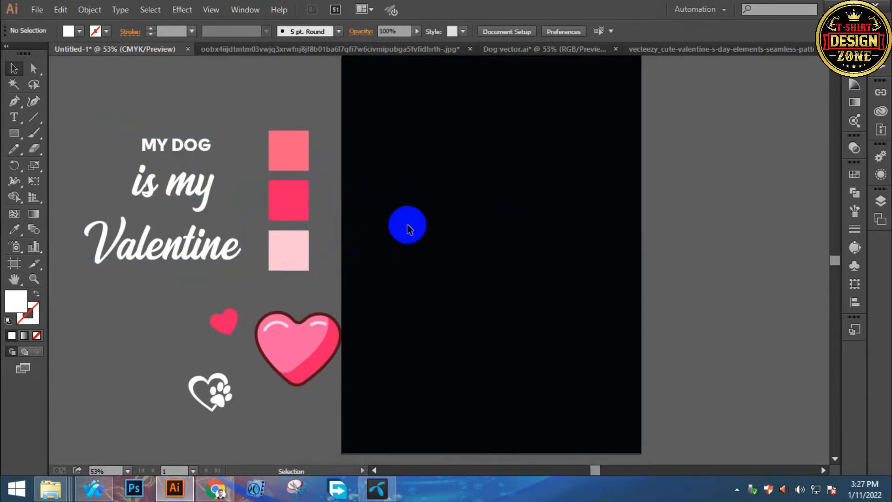
pyautogui.click(452, 188)
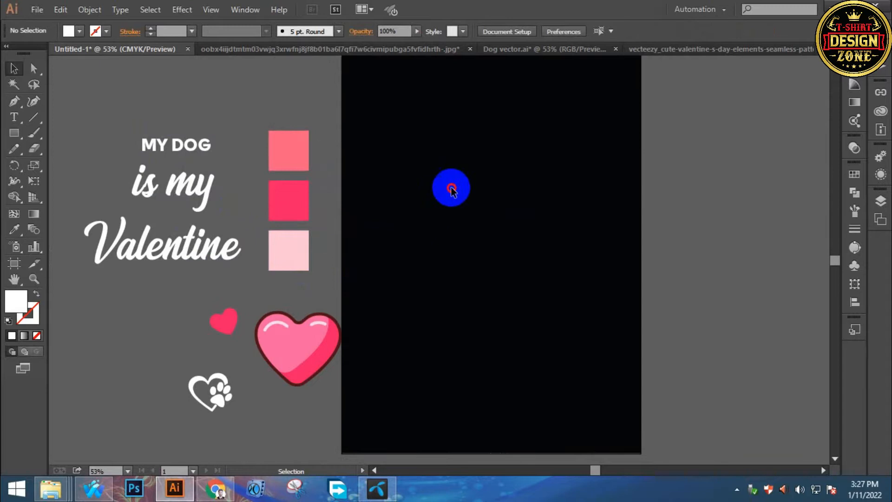
pyautogui.hotkey('ctrl', '0')
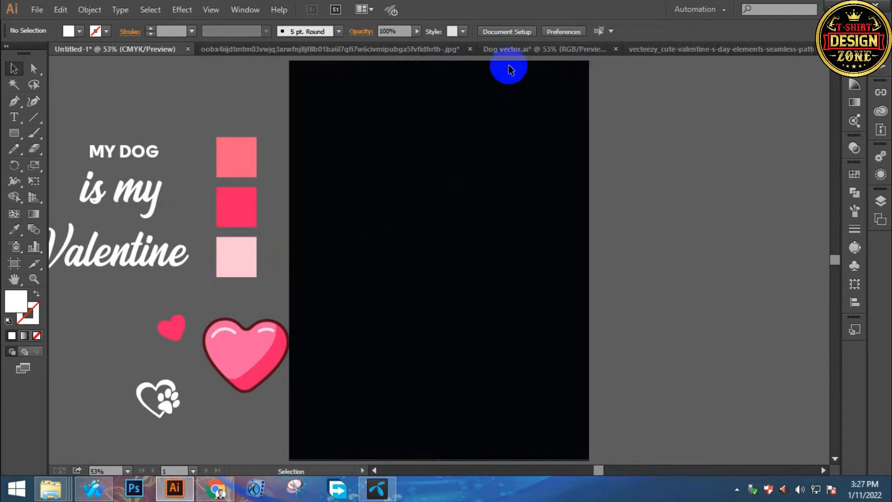
# - Copy the pug line art from the oobx4iijdtmtm03vwjq .jpg document into Untitled-1 and centre it on the black artboard
pyautogui.click(334, 50)
pyautogui.moveTo(329, 135); pyautogui.dragTo(446, 298)
pyautogui.moveTo(428, 246); pyautogui.dragTo(364, 234)
pyautogui.click(233, 287)
pyautogui.moveTo(261, 167); pyautogui.dragTo(349, 269)
pyautogui.click(132, 92)
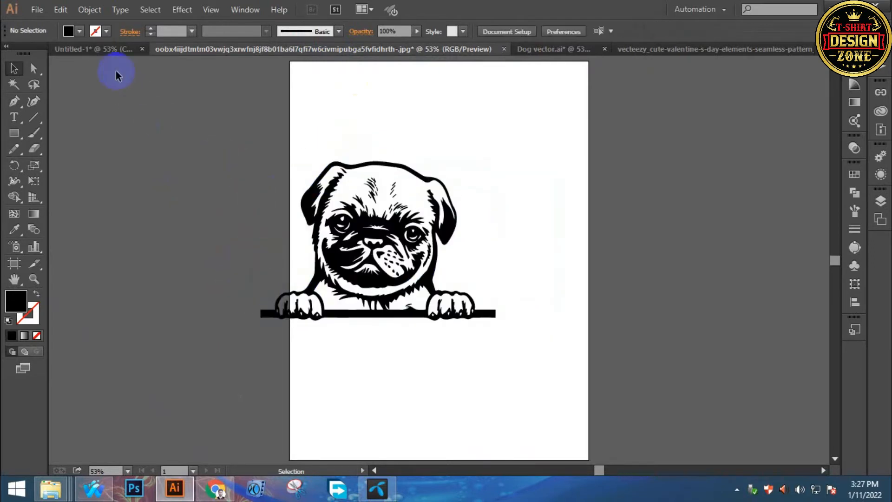
pyautogui.click(100, 49)
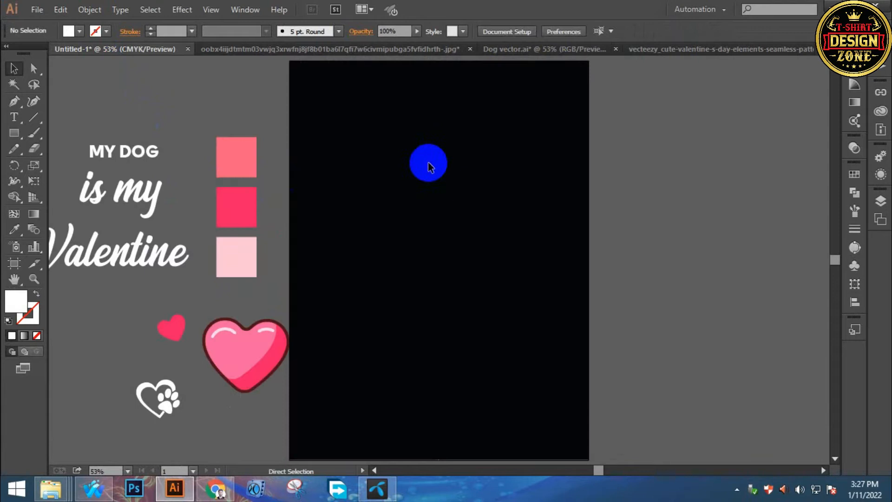
pyautogui.hotkey('ctrl', 'v')
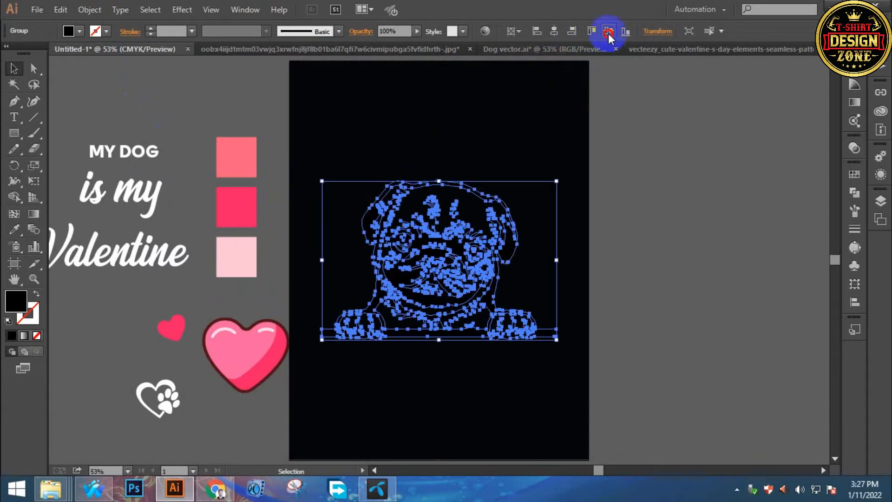
pyautogui.click(634, 164)
# - Duplicate the pug line art in place behind the original
pyautogui.moveTo(422, 159); pyautogui.dragTo(524, 280)
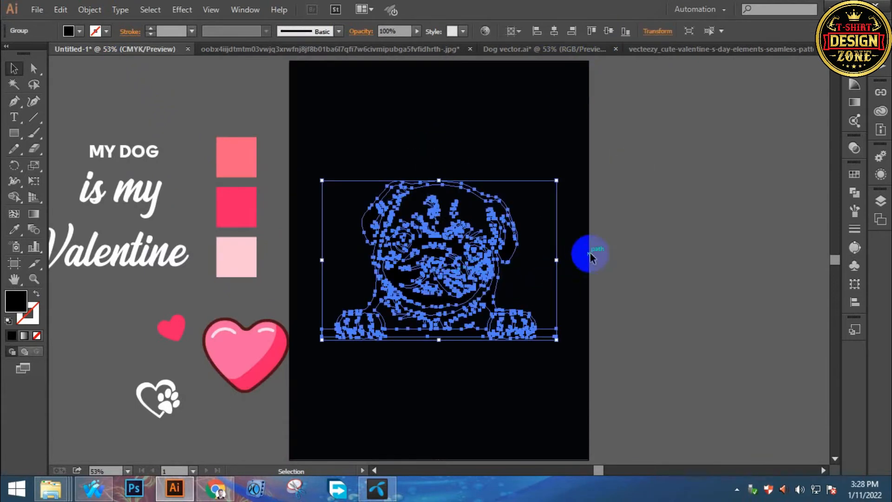
pyautogui.click(631, 230)
pyautogui.moveTo(411, 155); pyautogui.dragTo(464, 275)
pyautogui.press('a')
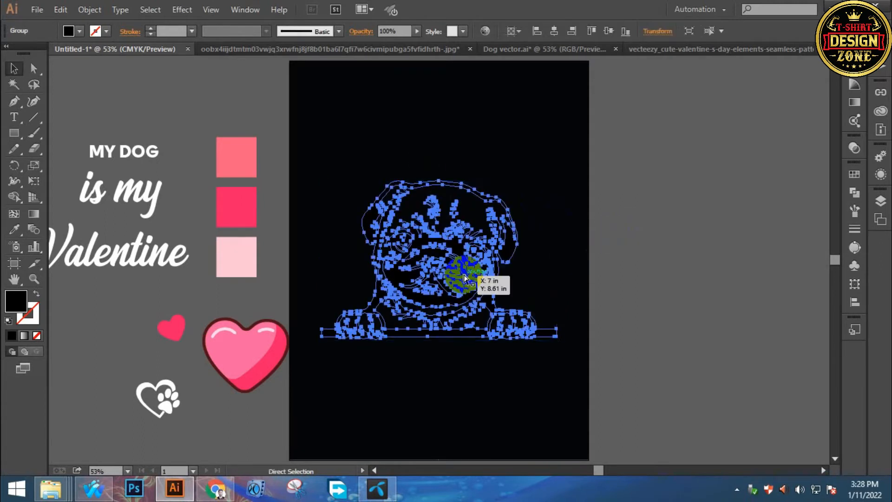
pyautogui.press('v')
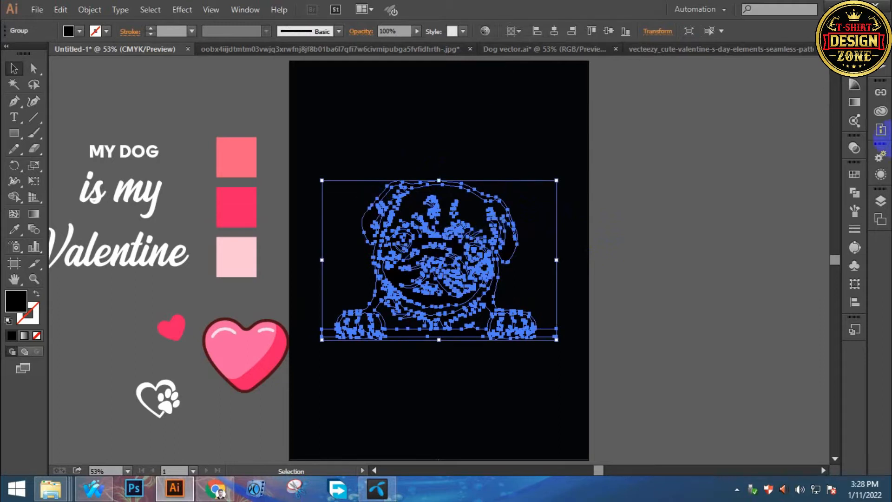
# - Unite the duplicate pug into one solid silhouette and fill it with the light pink of the lowest colour square
pyautogui.click(855, 193)
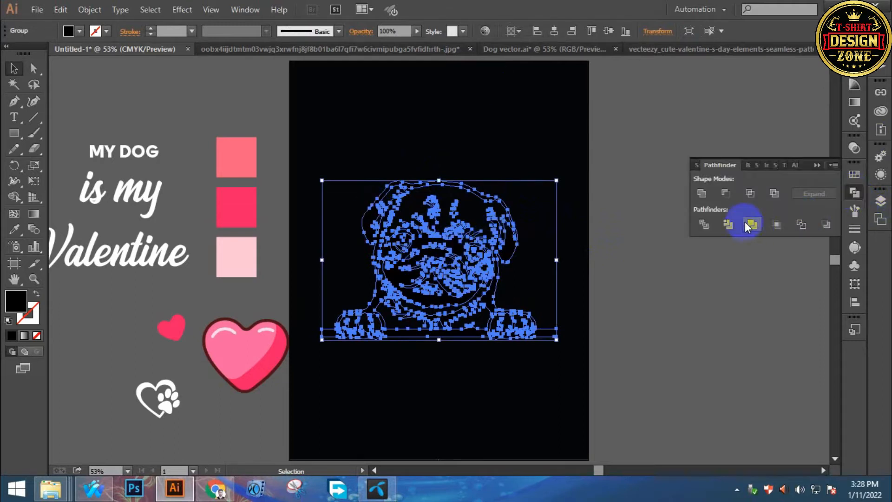
pyautogui.click(702, 193)
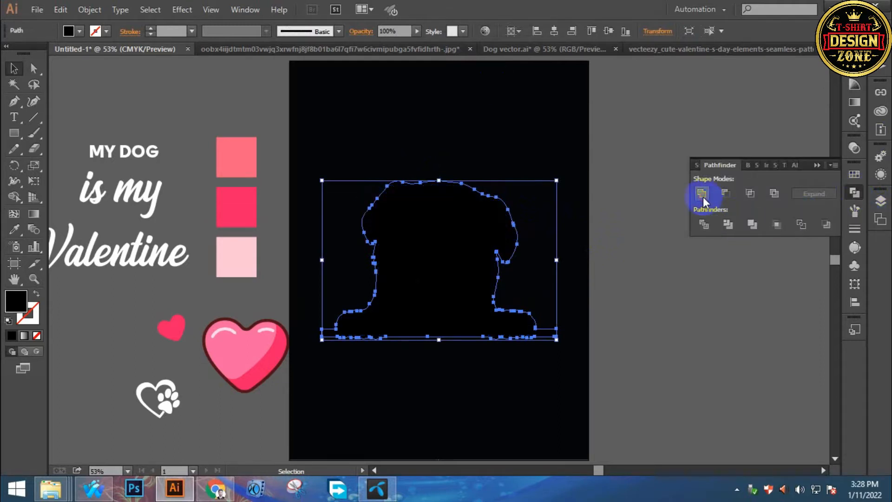
pyautogui.press('i')
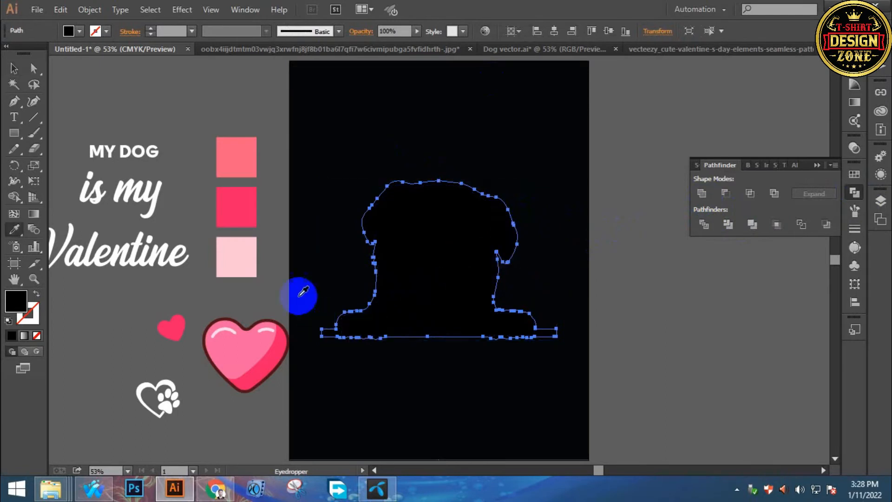
pyautogui.click(239, 255)
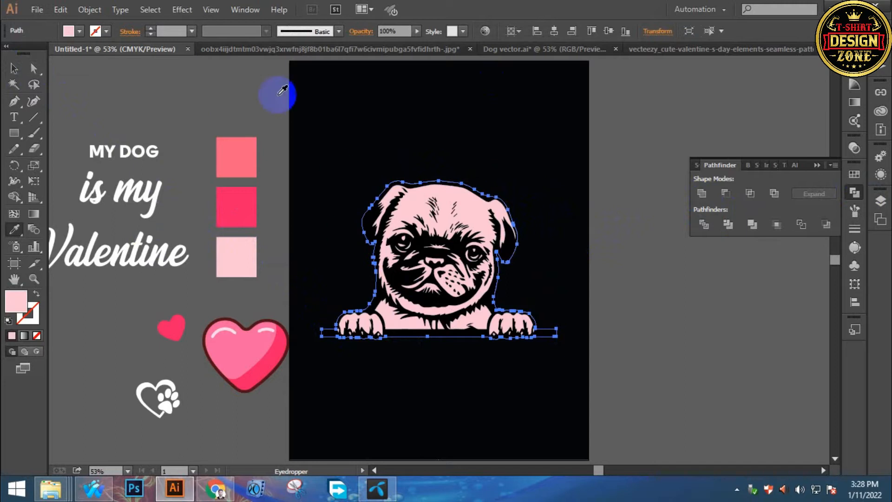
# - Show the rulers and set their units to pixels
pyautogui.click(88, 11)
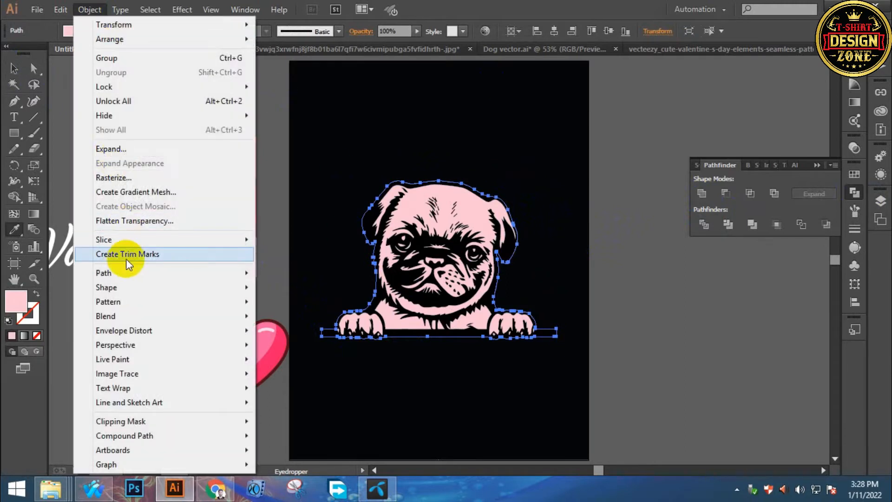
pyautogui.click(365, 158)
pyautogui.press('v')
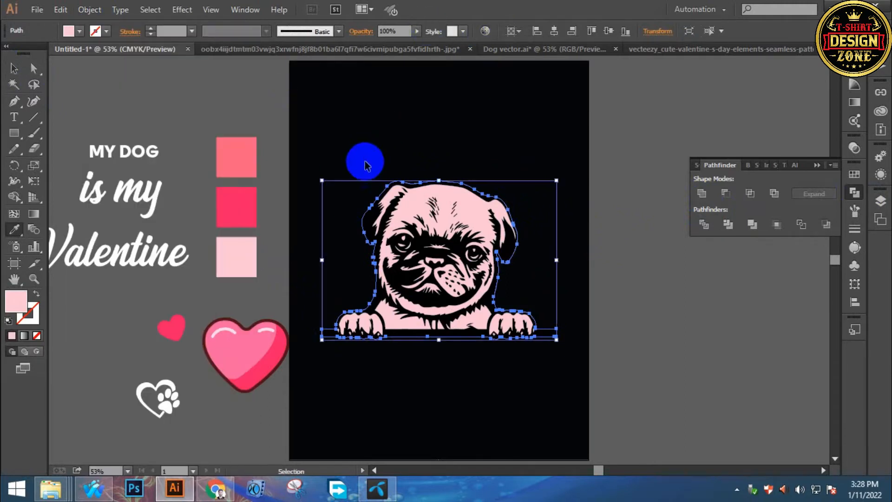
pyautogui.hotkey('ctrl', 'r')
pyautogui.hotkey('ctrl', 'shift', 'b')
pyautogui.rightClick(442, 60)
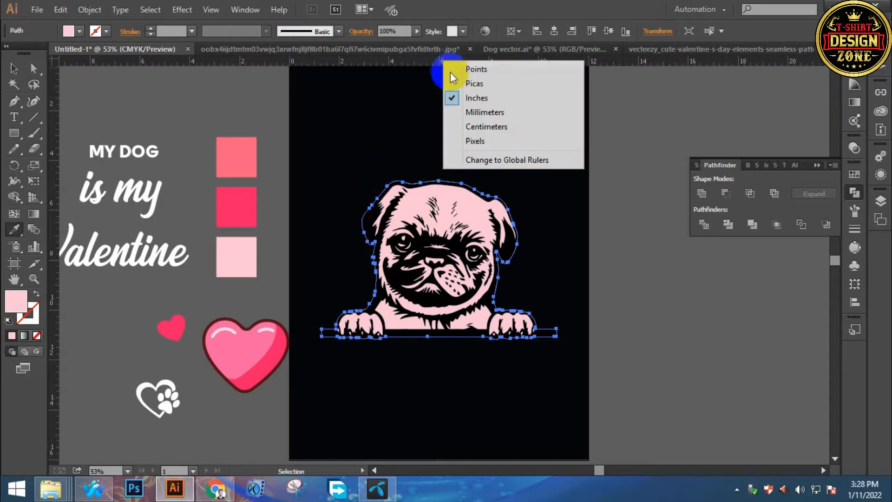
pyautogui.click(475, 142)
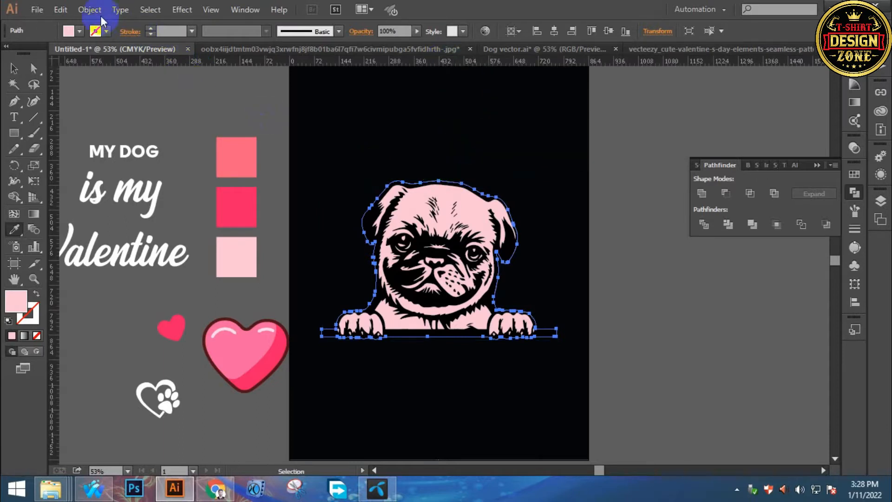
# - Offset the pink pug silhouette's path by 2 px with miter joins to form a thin outline
pyautogui.click(93, 11)
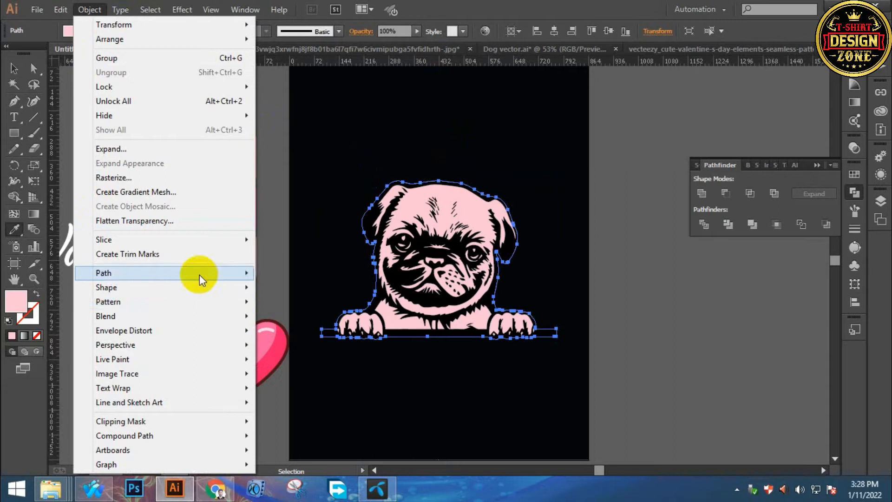
pyautogui.moveTo(200, 275)
pyautogui.click(298, 320)
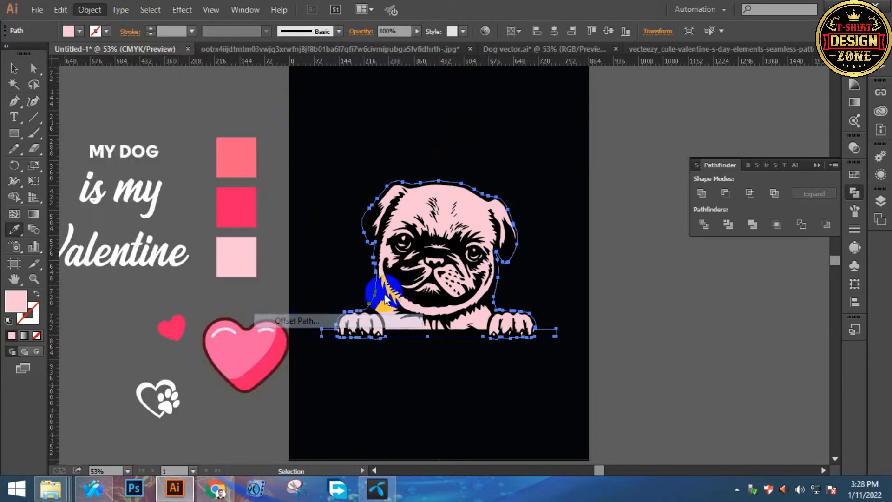
pyautogui.press('Down')
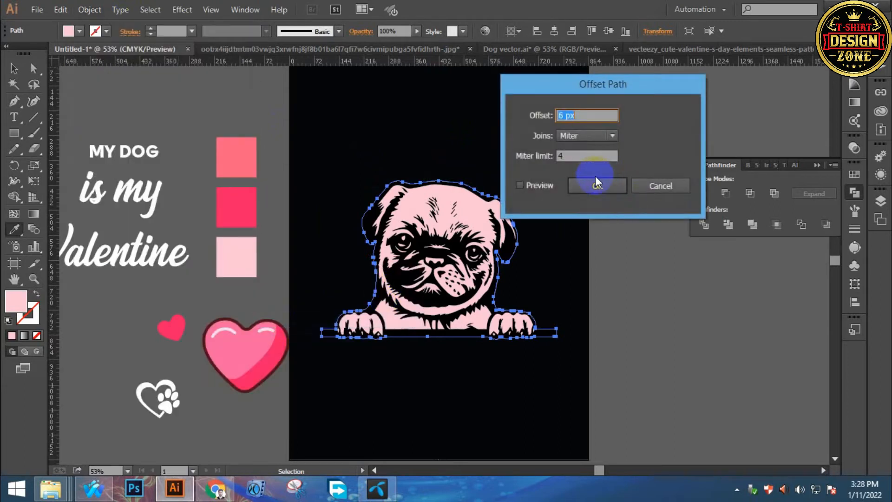
pyautogui.press('Down')
pyautogui.press('Down')
pyautogui.press('Down')
pyautogui.press('Down')
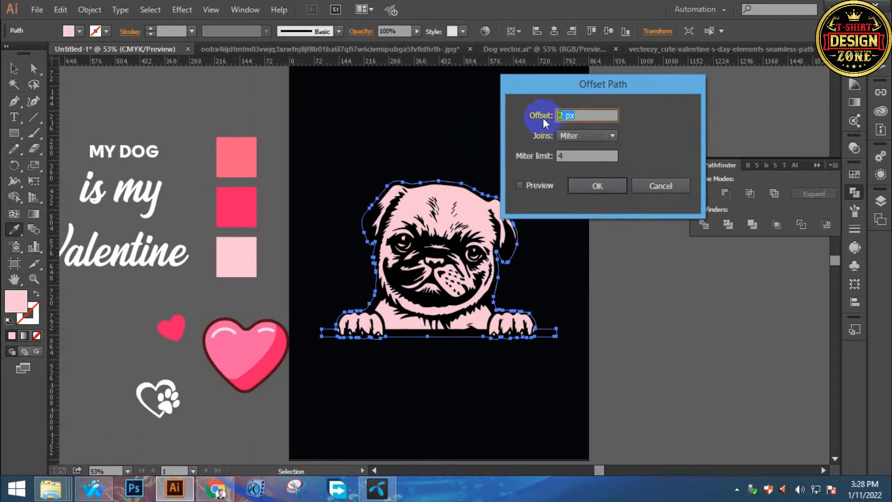
pyautogui.click(519, 186)
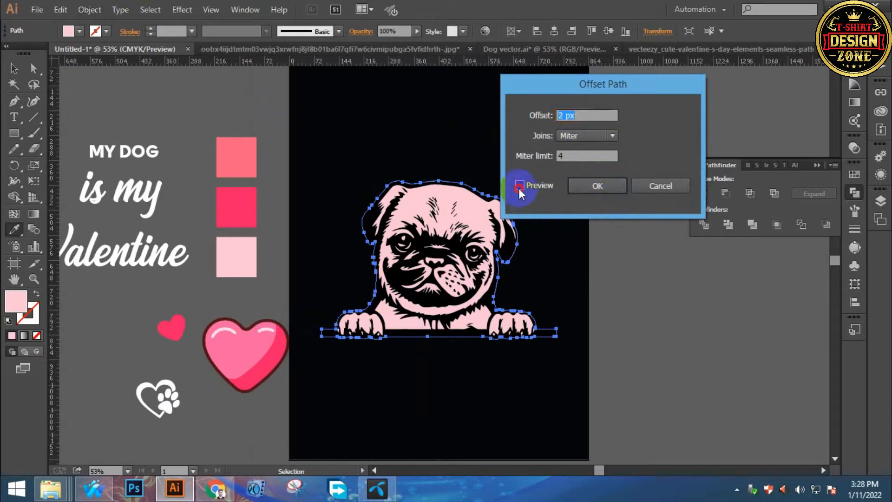
pyautogui.click(598, 186)
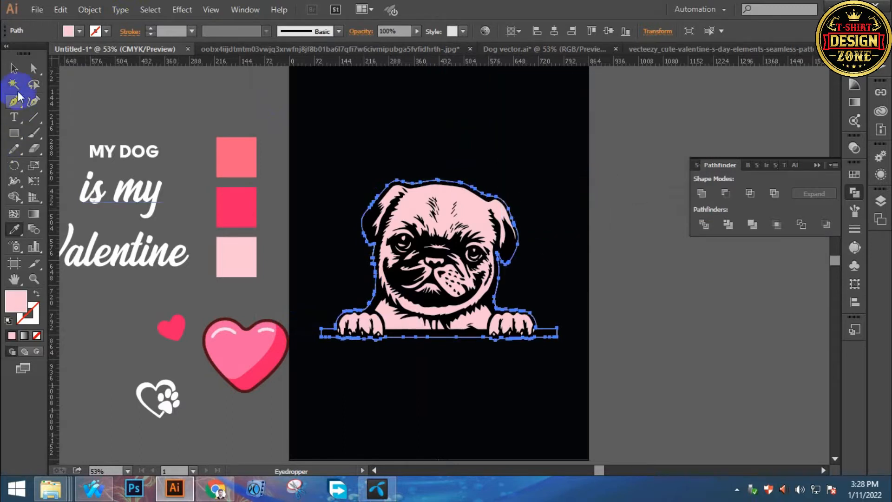
pyautogui.click(18, 74)
pyautogui.click(410, 117)
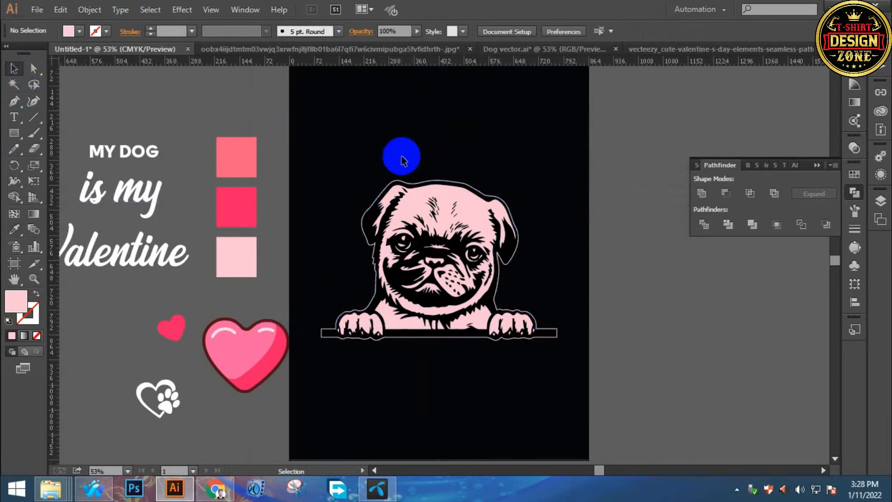
# - Group all the pug artwork, scale it down proportionally to a little over half size and move it to the artboard's upper area
pyautogui.moveTo(355, 138); pyautogui.dragTo(465, 339)
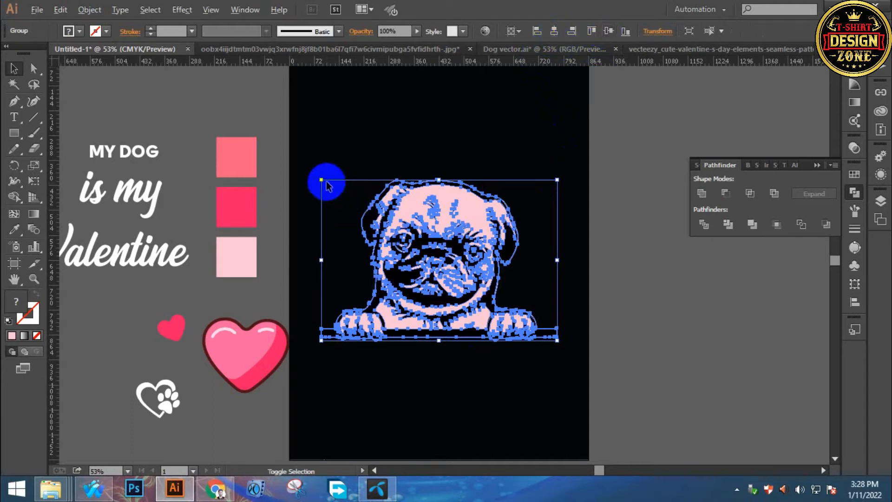
pyautogui.moveTo(321, 181); pyautogui.dragTo(371, 214)
pyautogui.click(462, 148)
pyautogui.moveTo(437, 255); pyautogui.dragTo(436, 186)
pyautogui.click(373, 332)
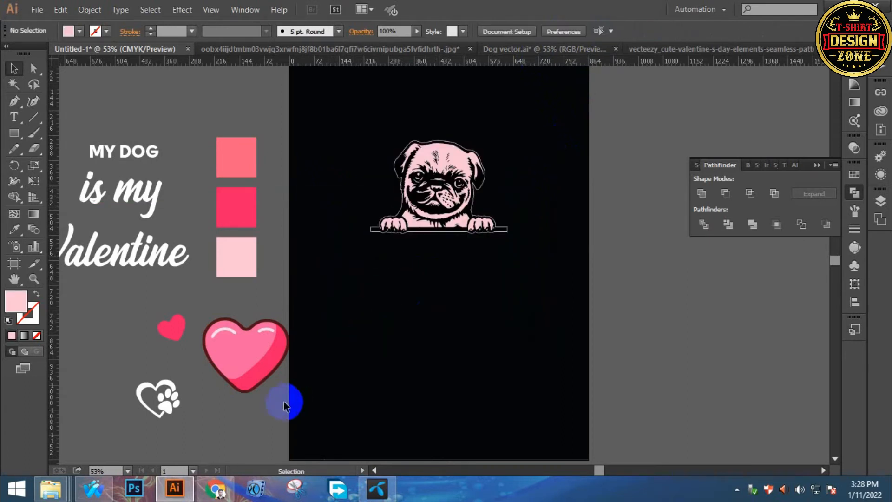
# - Place a copy of the large pink heart directly below the pug, centred horizontally on the artboard, and enlarge it slightly
pyautogui.click(240, 385)
pyautogui.moveTo(247, 362); pyautogui.dragTo(420, 279)
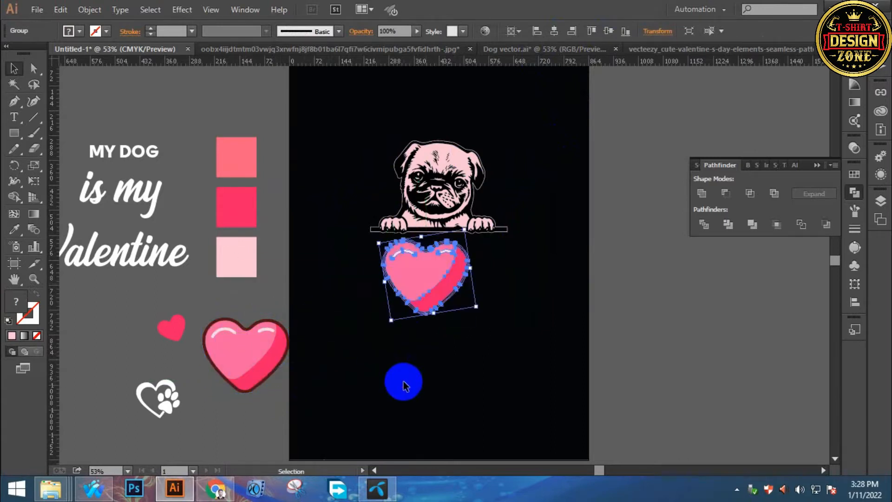
pyautogui.click(554, 31)
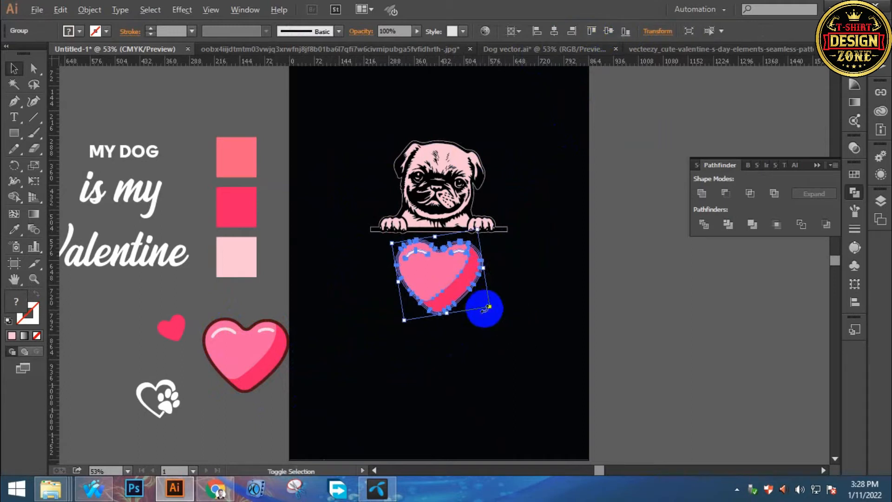
pyautogui.moveTo(489, 308); pyautogui.dragTo(506, 329)
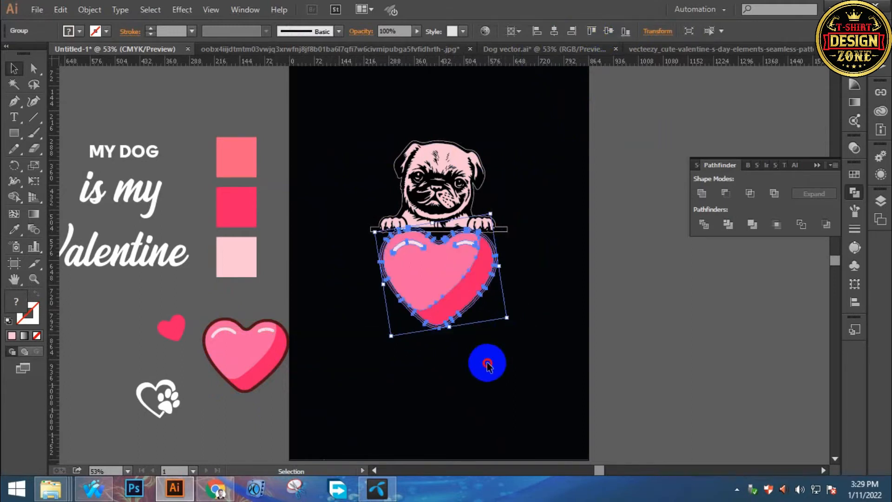
pyautogui.click(487, 365)
# - Scale the pug group down proportionally about its centre and move it down so the paws overlap the heart's upper edge
pyautogui.hotkey('ctrl', 'space')
pyautogui.click(454, 278)
pyautogui.click(451, 275)
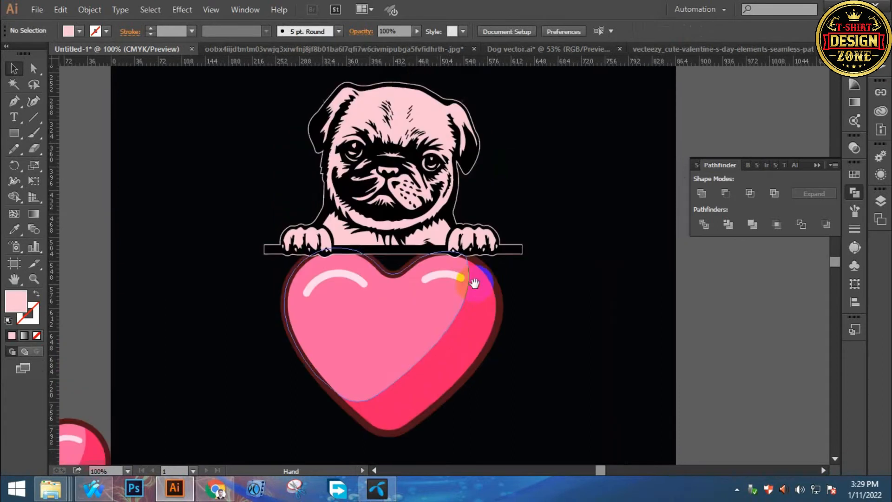
pyautogui.click(818, 165)
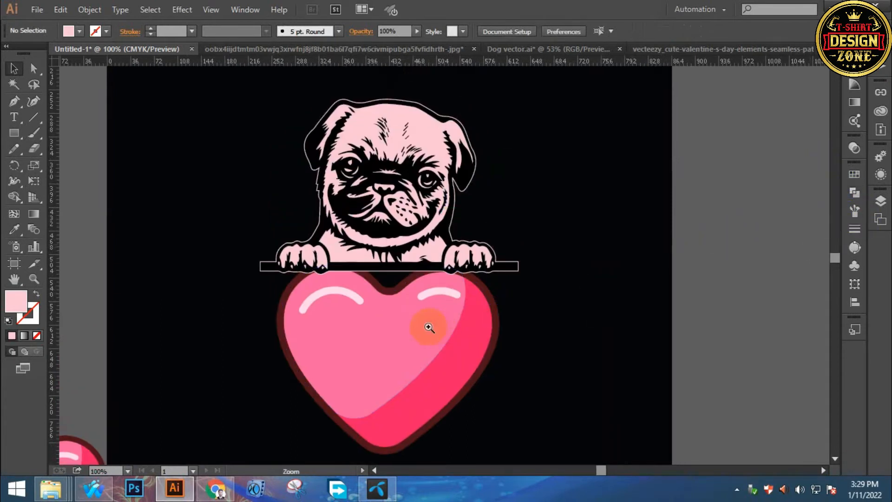
pyautogui.click(418, 339)
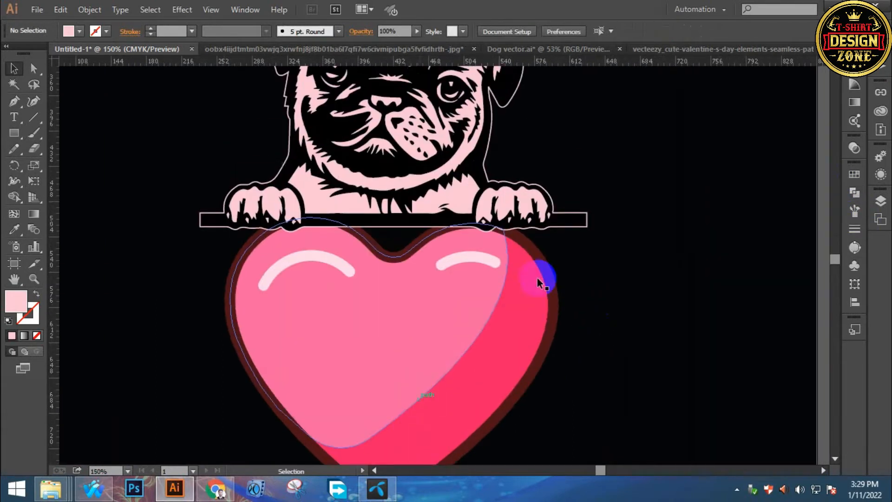
pyautogui.scroll(3, 435, 212)
pyautogui.click(440, 208)
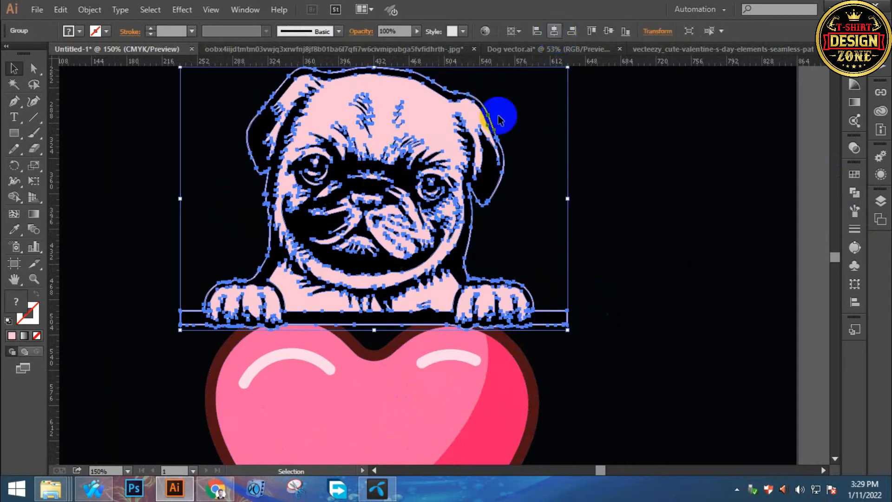
pyautogui.moveTo(179, 197); pyautogui.dragTo(202, 207)
pyautogui.click(173, 183)
pyautogui.moveTo(362, 201); pyautogui.dragTo(362, 232)
pyautogui.click(578, 220)
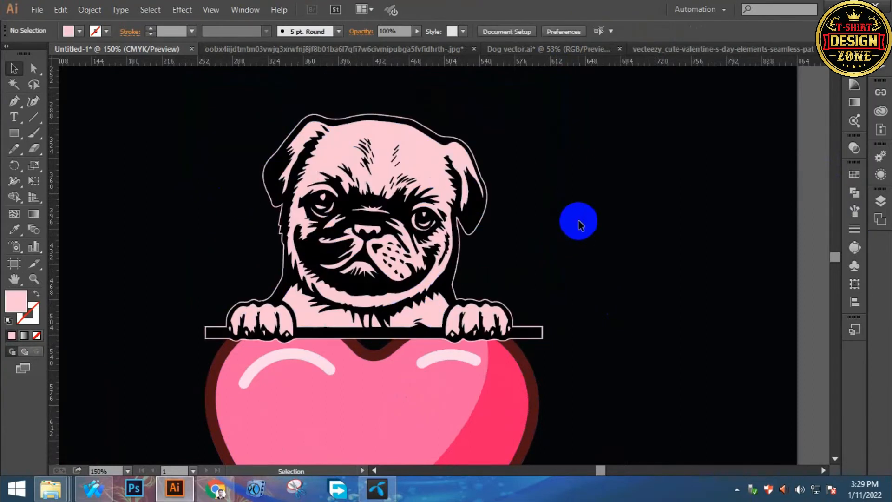
# - Scale the pug down slightly further and nudge it down until the paws rest on the heart
pyautogui.click(353, 204)
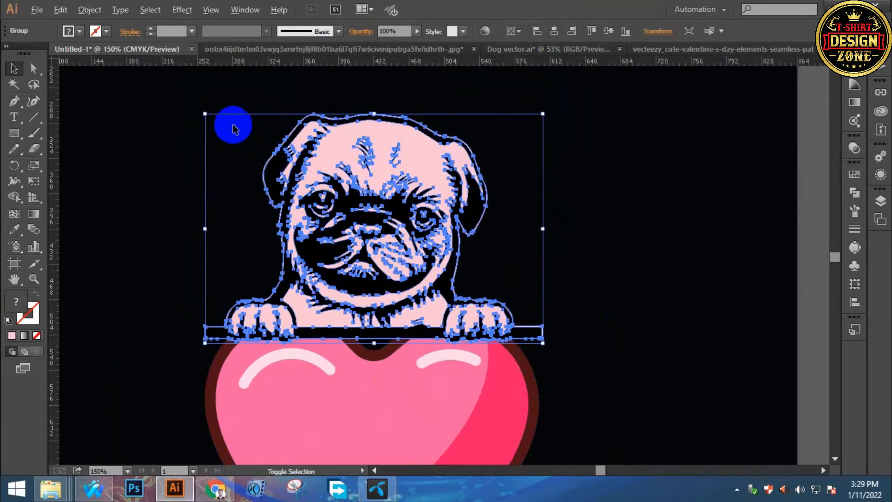
pyautogui.moveTo(206, 114); pyautogui.dragTo(204, 124)
pyautogui.click(199, 129)
pyautogui.hotkey('ctrl', 'space')
pyautogui.click(404, 302)
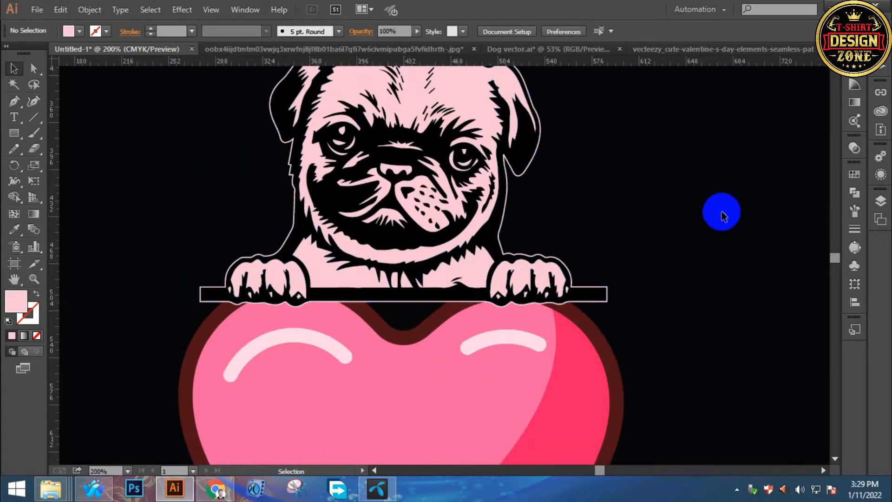
pyautogui.click(471, 213)
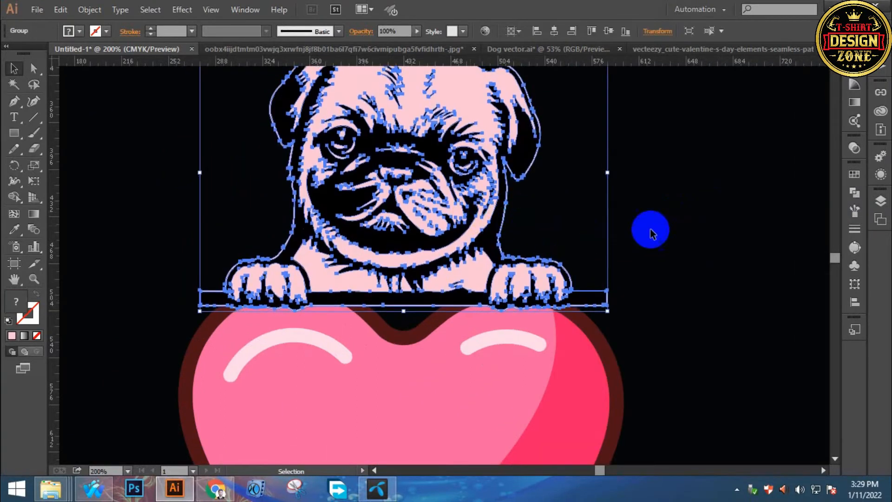
pyautogui.click(591, 225)
# - Erase the part of the pug's horizontal bar that sticks out beyond the paw on the artboard's left side
pyautogui.click(422, 292)
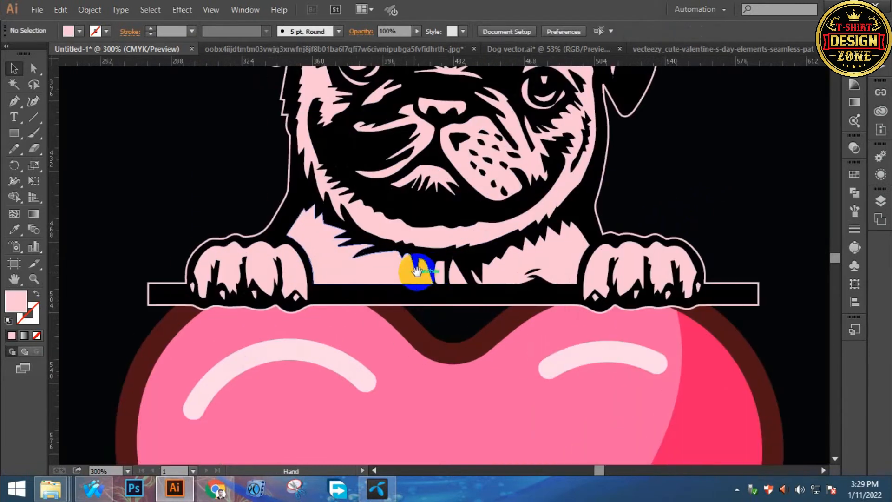
pyautogui.click(307, 272)
pyautogui.click(307, 272)
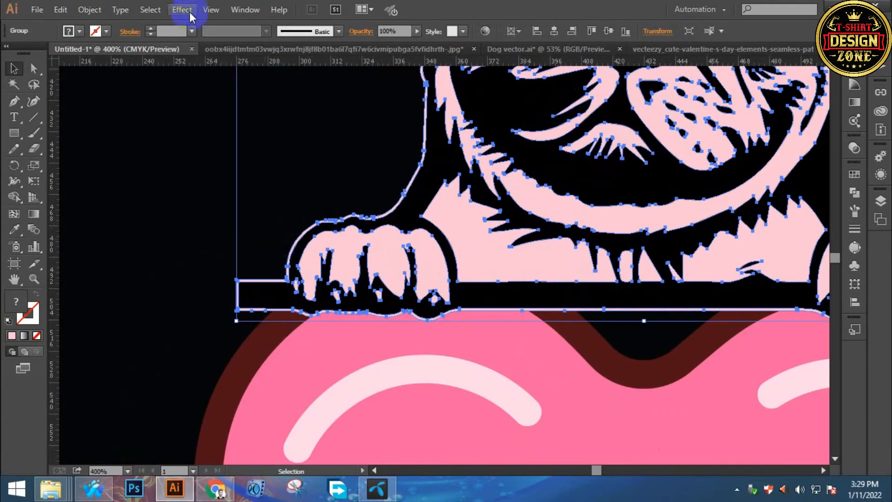
pyautogui.click(89, 10)
pyautogui.click(121, 149)
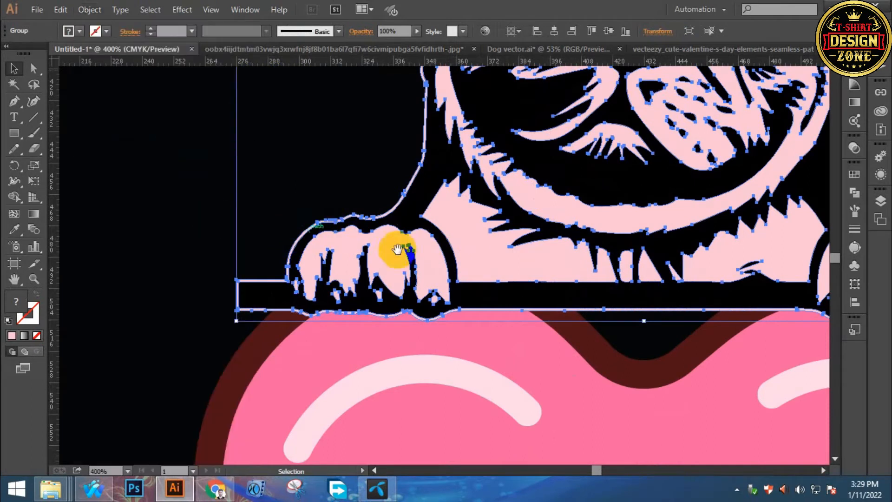
pyautogui.moveTo(370, 281); pyautogui.dragTo(260, 226)
pyautogui.click(254, 235)
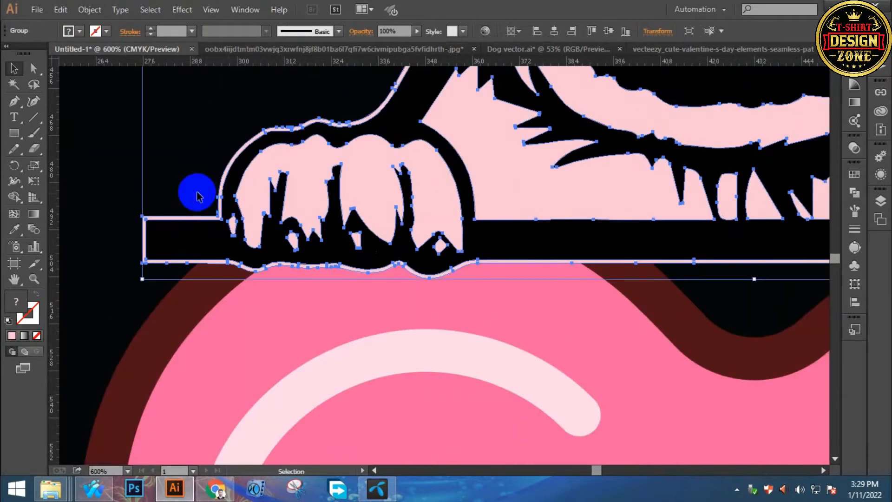
pyautogui.hotkey('shift', 'e')
pyautogui.moveTo(227, 204); pyautogui.dragTo(182, 218)
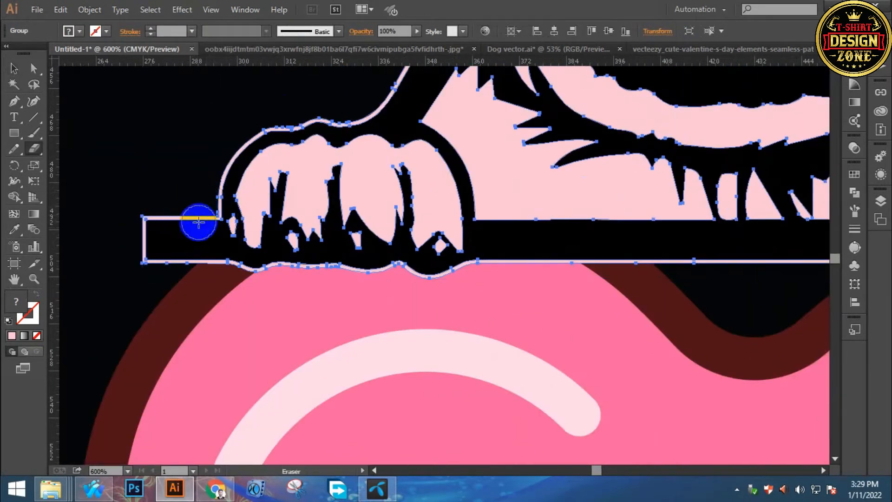
pyautogui.moveTo(268, 281); pyautogui.dragTo(228, 244)
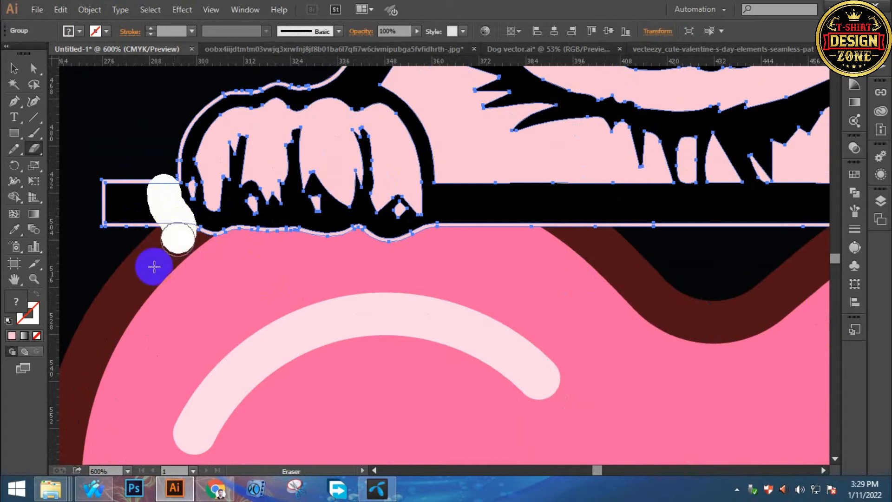
pyautogui.moveTo(177, 241); pyautogui.dragTo(173, 248)
pyautogui.moveTo(67, 151)
pyautogui.mouseDown()
pyautogui.moveTo(144, 255)
pyautogui.moveTo(155, 229)
pyautogui.mouseUp()
# - Erase the bar end that protrudes beyond the pug's other paw, following the paw's outer edge
pyautogui.moveTo(526, 209); pyautogui.dragTo(389, 254)
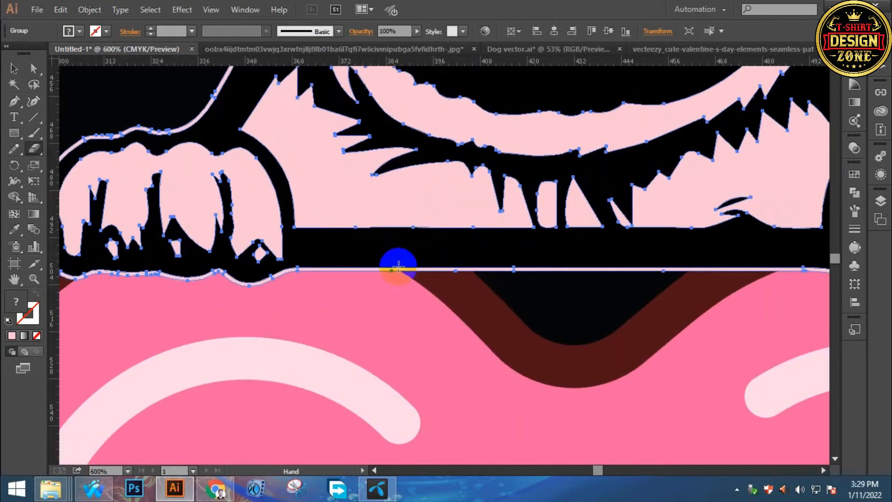
pyautogui.moveTo(762, 302); pyautogui.dragTo(377, 265)
pyautogui.moveTo(768, 192); pyautogui.dragTo(542, 209)
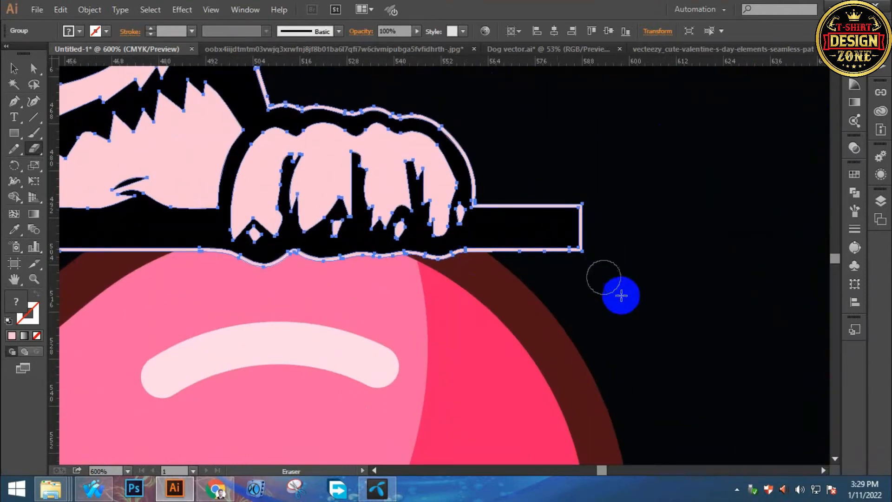
pyautogui.moveTo(685, 328); pyautogui.dragTo(492, 130)
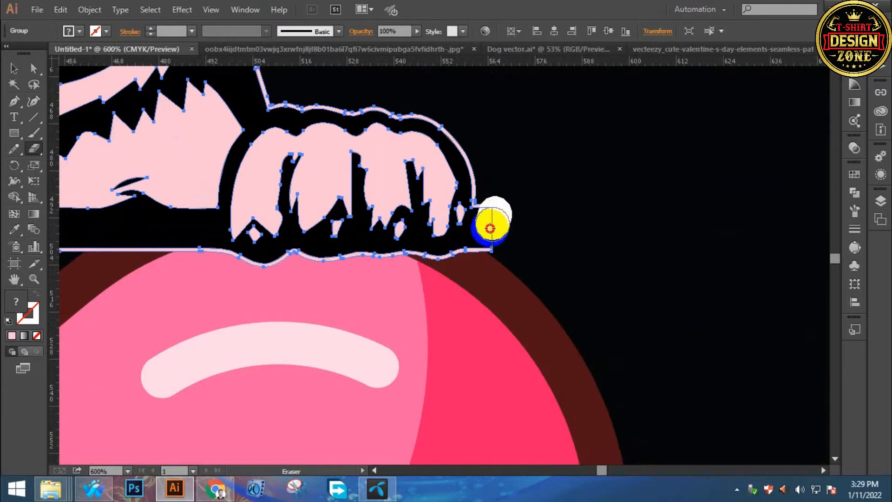
pyautogui.moveTo(486, 246); pyautogui.dragTo(464, 285)
# - Erase the bar and its outline between the two paws, cutting it free close to each paw
pyautogui.moveTo(392, 319)
pyautogui.mouseDown()
pyautogui.moveTo(562, 273)
pyautogui.moveTo(570, 313)
pyautogui.moveTo(653, 322)
pyautogui.mouseUp()
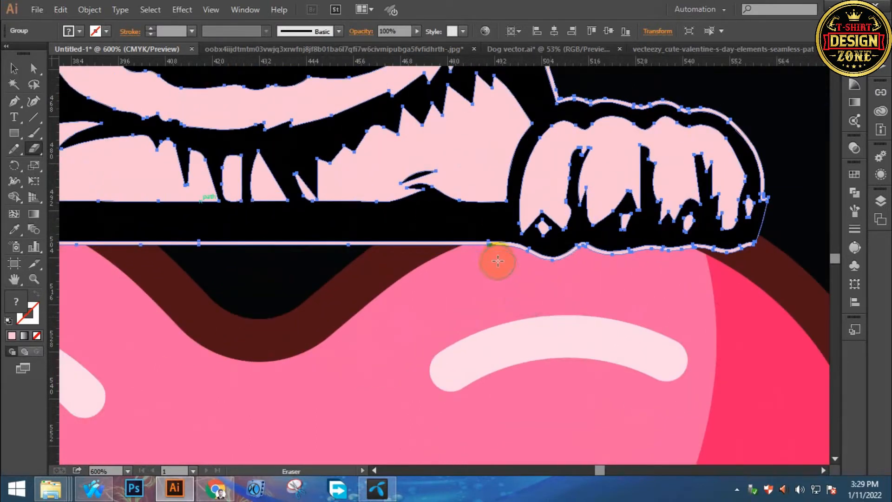
pyautogui.moveTo(495, 250); pyautogui.dragTo(489, 232)
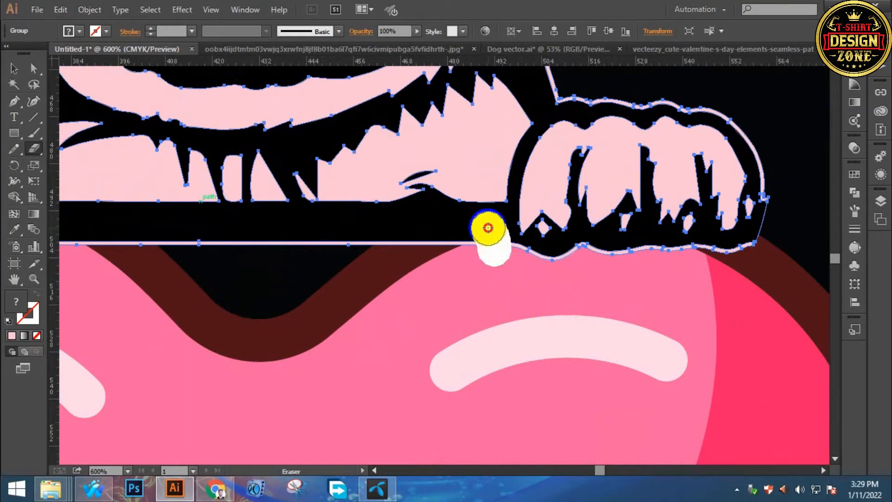
pyautogui.moveTo(355, 303); pyautogui.dragTo(603, 275)
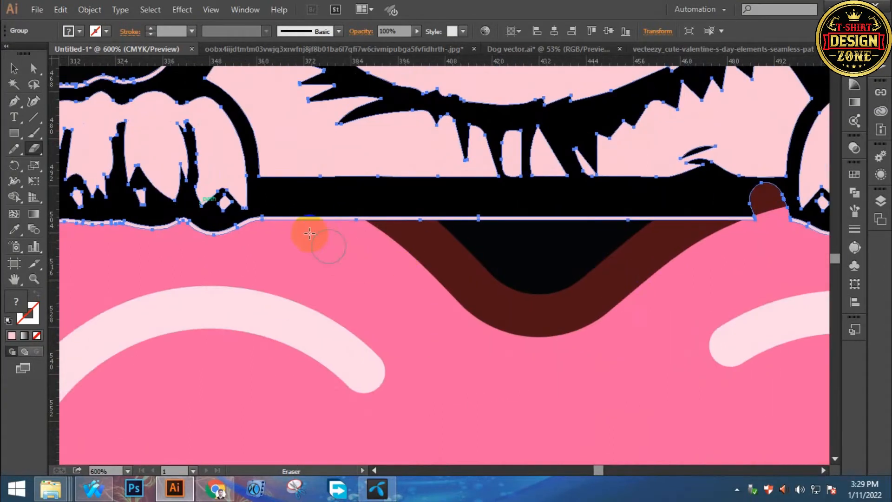
pyautogui.moveTo(283, 222); pyautogui.dragTo(281, 205)
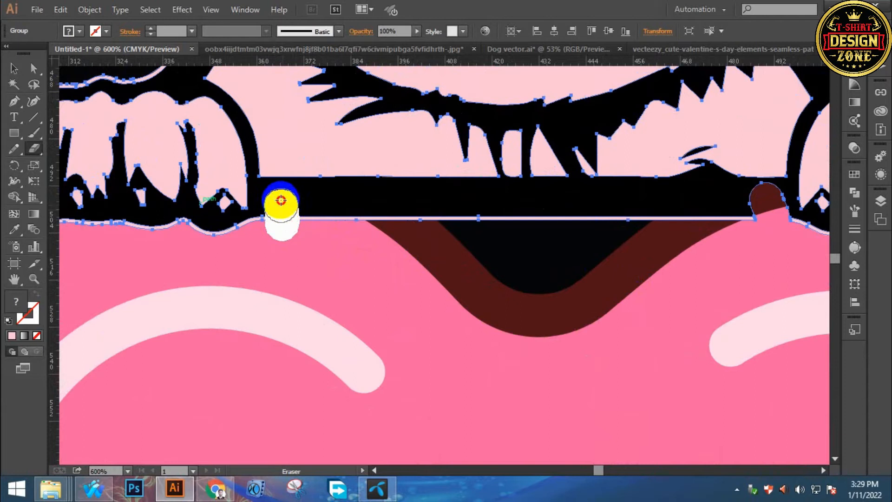
pyautogui.moveTo(277, 168); pyautogui.dragTo(277, 165)
pyautogui.moveTo(381, 235); pyautogui.dragTo(223, 213)
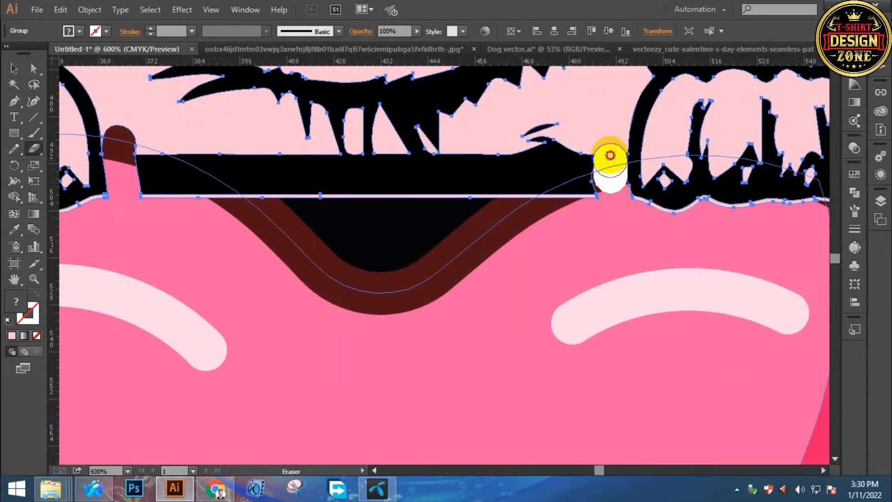
pyautogui.moveTo(506, 233); pyautogui.dragTo(549, 213)
pyautogui.moveTo(630, 233)
pyautogui.mouseDown()
pyautogui.moveTo(598, 183)
pyautogui.moveTo(436, 146)
pyautogui.moveTo(172, 129)
pyautogui.mouseUp()
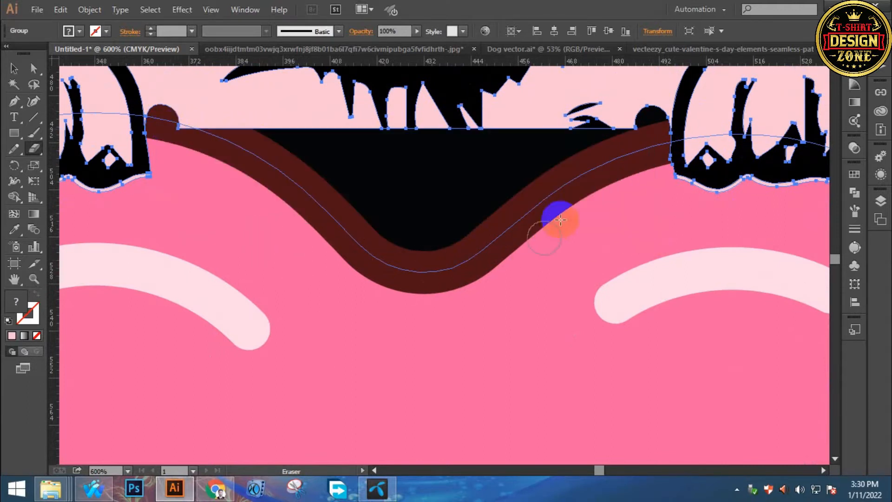
pyautogui.click(14, 68)
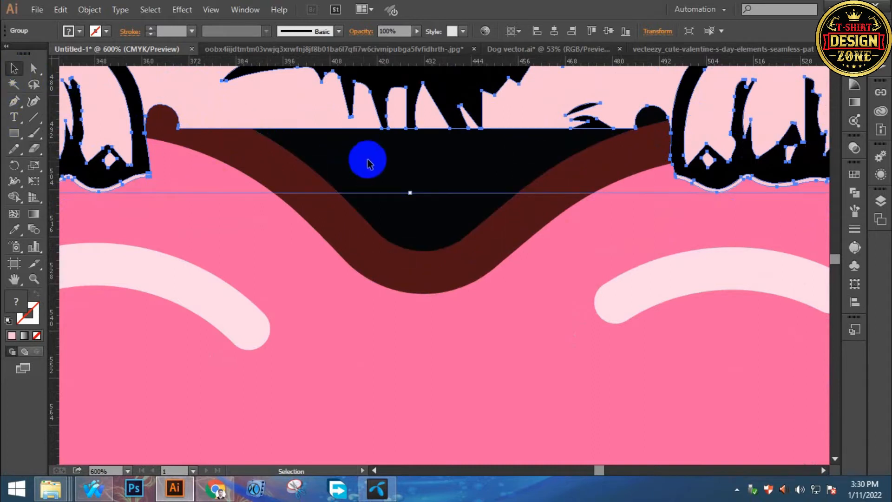
pyautogui.click(395, 160)
pyautogui.hotkey('ctrl', '0')
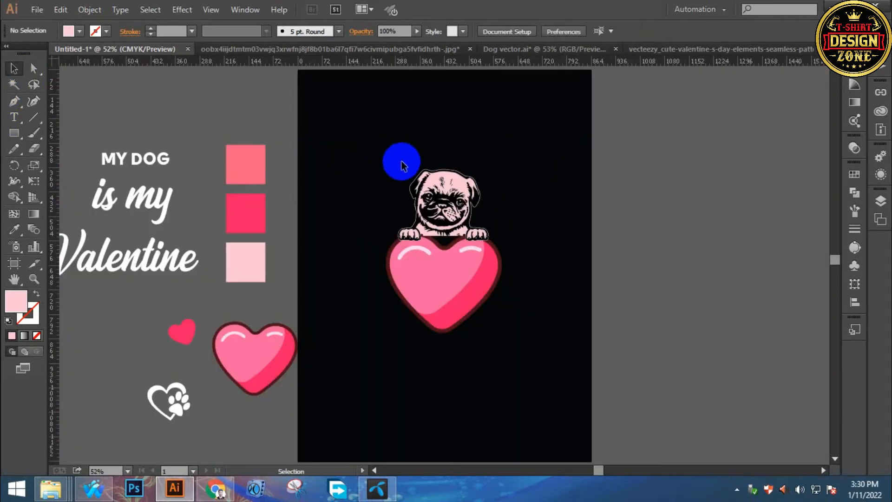
# - Nudge the pug group up slightly so the paws and chest sit along the heart's upper outline
pyautogui.click(418, 245)
pyautogui.click(459, 268)
pyautogui.click(500, 305)
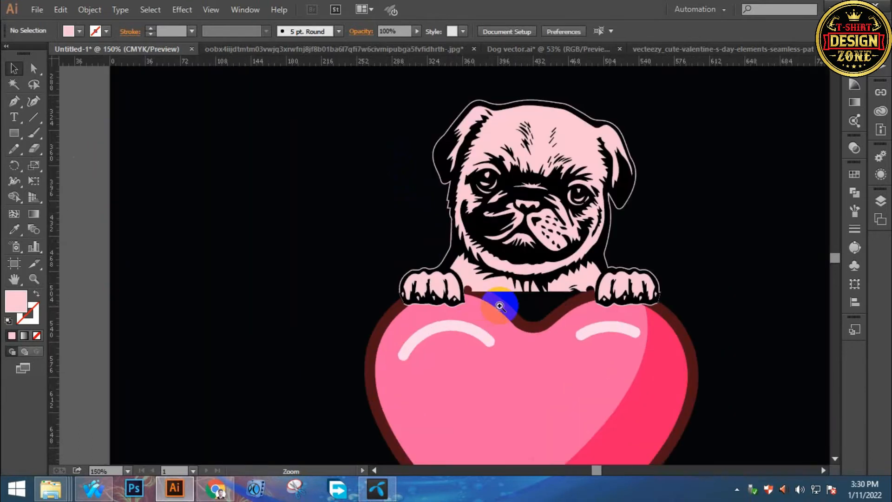
pyautogui.click(487, 308)
pyautogui.click(454, 273)
pyautogui.click(433, 283)
pyautogui.press('v')
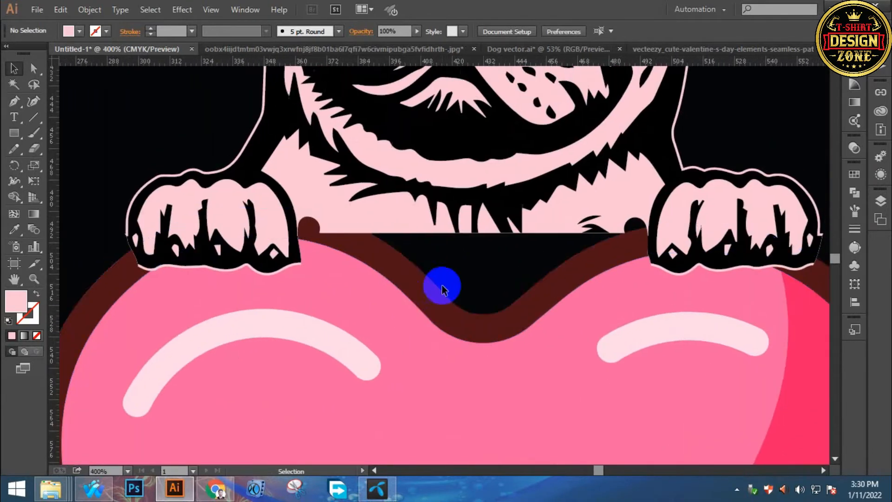
pyautogui.click(459, 233)
pyautogui.press('Up')
pyautogui.press('Up')
pyautogui.press('Up')
pyautogui.press('Up')
pyautogui.press('Up')
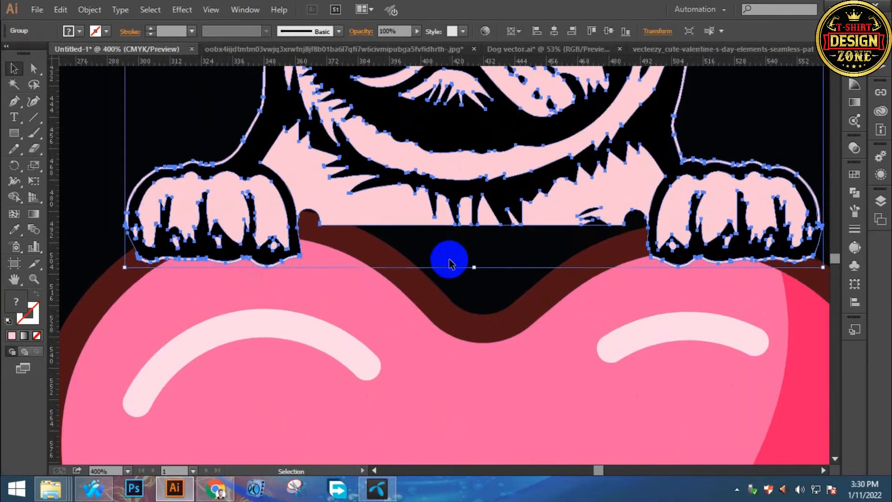
pyautogui.press('Down')
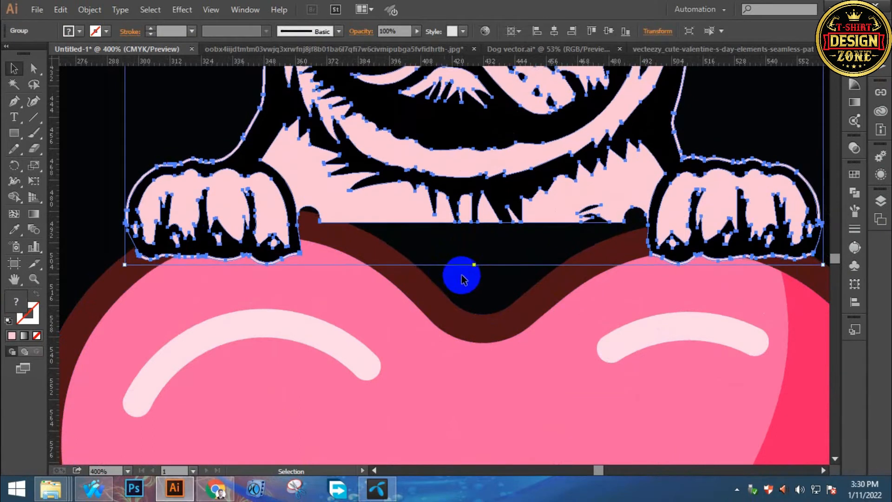
# - Erase the lower edge of the pug's chest beside the left-side paw so it follows the heart's curved outline
pyautogui.click(465, 275)
pyautogui.click(384, 262)
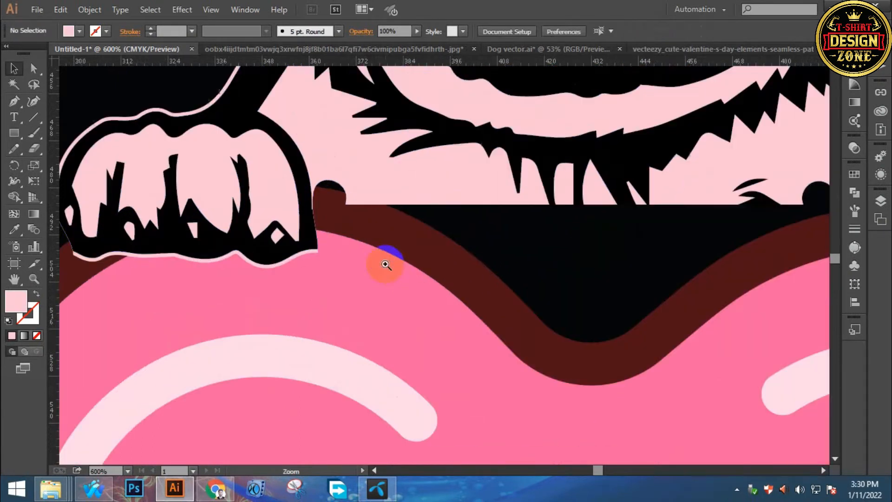
pyautogui.click(408, 180)
pyautogui.hotkey('shift', 'e')
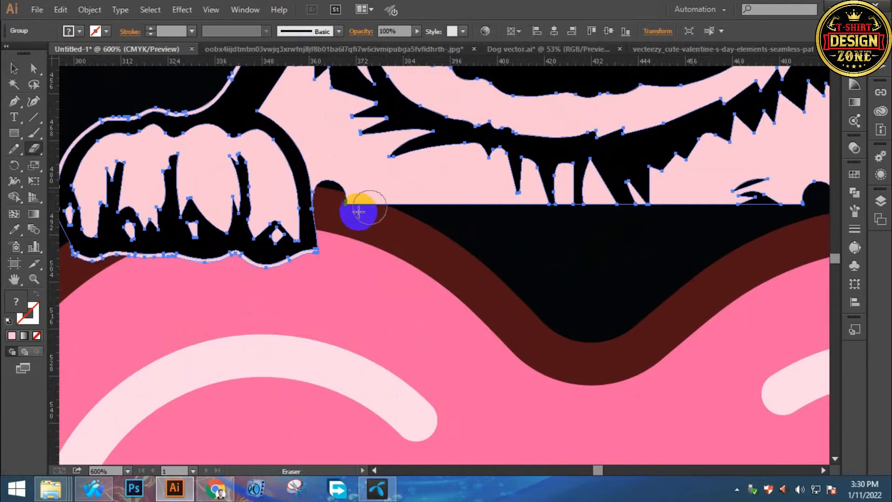
pyautogui.moveTo(339, 199)
pyautogui.mouseDown()
pyautogui.moveTo(405, 222)
pyautogui.moveTo(427, 245)
pyautogui.moveTo(410, 205)
pyautogui.mouseUp()
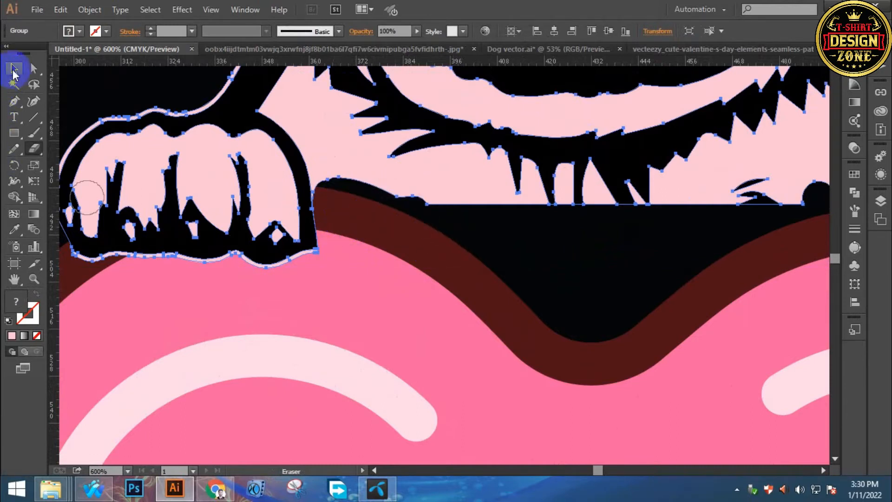
pyautogui.click(13, 70)
pyautogui.click(110, 87)
pyautogui.hotkey('ctrl', '0')
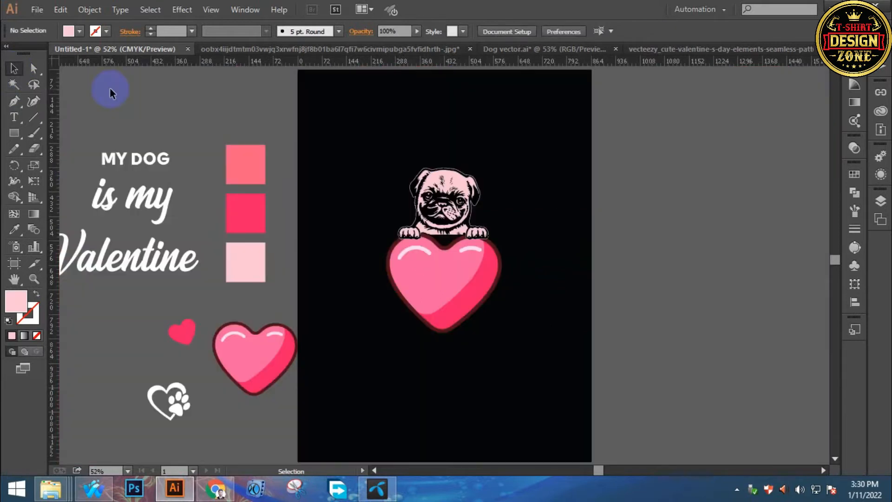
pyautogui.hotkey('ctrl', 'space')
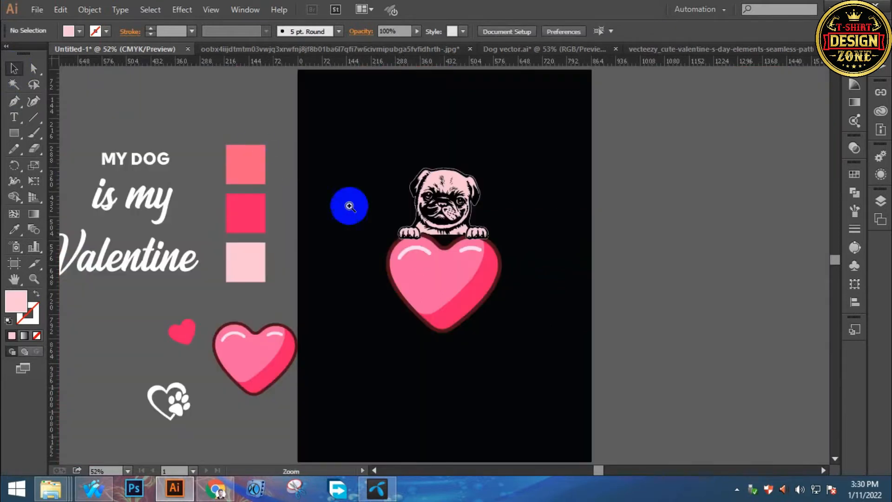
pyautogui.click(427, 215)
pyautogui.click(425, 213)
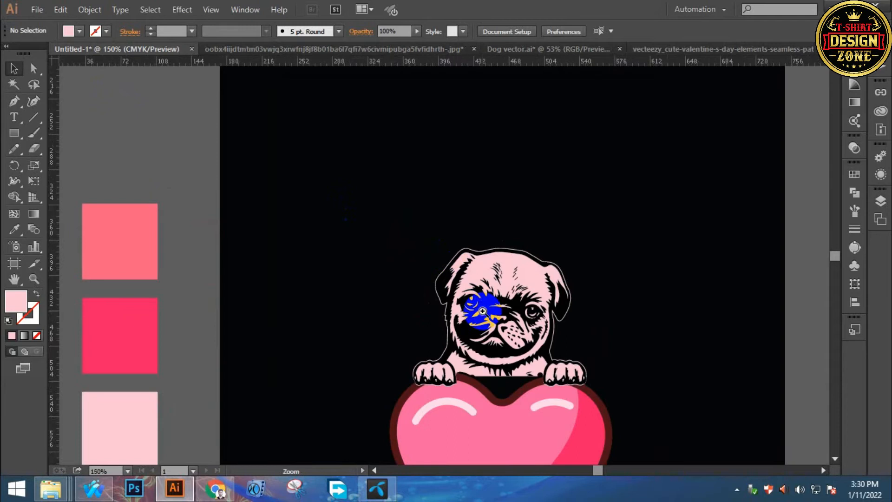
pyautogui.click(483, 311)
pyautogui.hotkey('ctrl', 'space')
pyautogui.click(428, 328)
pyautogui.moveTo(454, 275); pyautogui.dragTo(449, 279)
pyautogui.press('p')
pyautogui.click(314, 229)
pyautogui.moveTo(324, 273); pyautogui.dragTo(331, 278)
pyautogui.hotkey('ctrl', 'z')
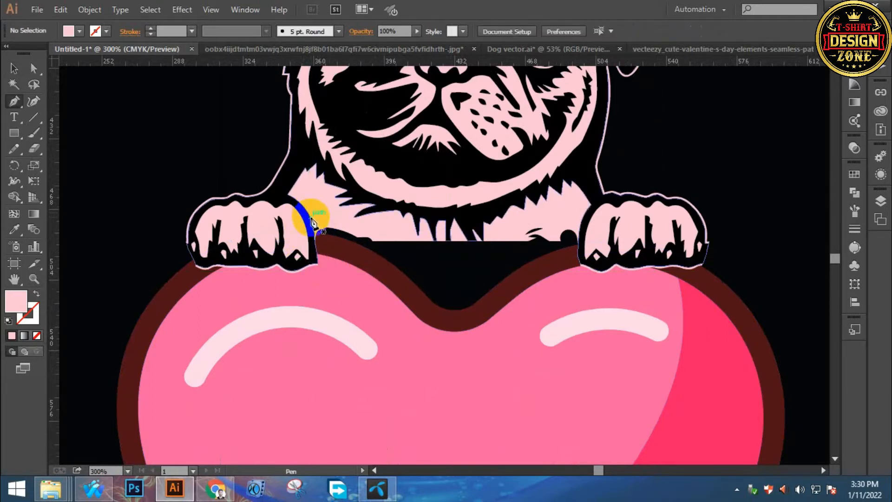
# - Draw a closed pale pink Pen tool shape between the two paws, covering the gap below the pug's chest and the heart's notch
pyautogui.click(312, 218)
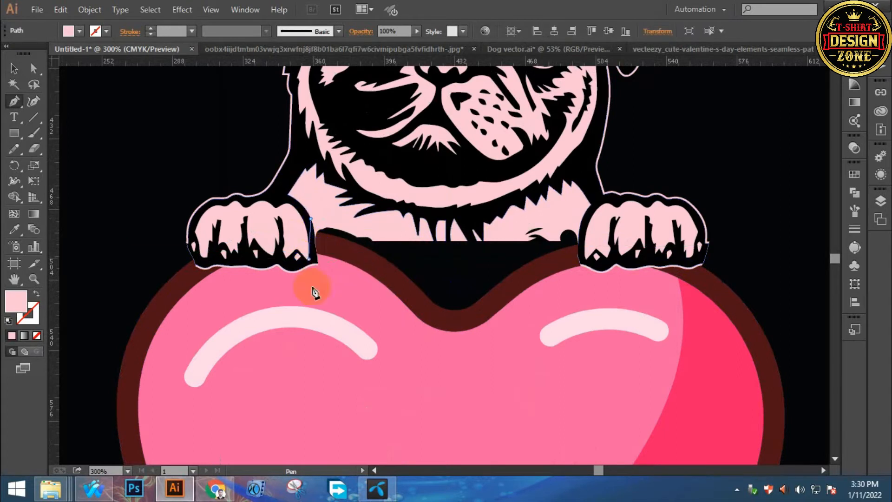
pyautogui.moveTo(309, 259); pyautogui.dragTo(316, 265)
pyautogui.moveTo(310, 341); pyautogui.dragTo(324, 349)
pyautogui.moveTo(502, 353); pyautogui.dragTo(521, 348)
pyautogui.moveTo(566, 328); pyautogui.dragTo(592, 303)
pyautogui.click(623, 266)
pyautogui.moveTo(576, 211); pyautogui.dragTo(402, 238)
pyautogui.click(403, 235)
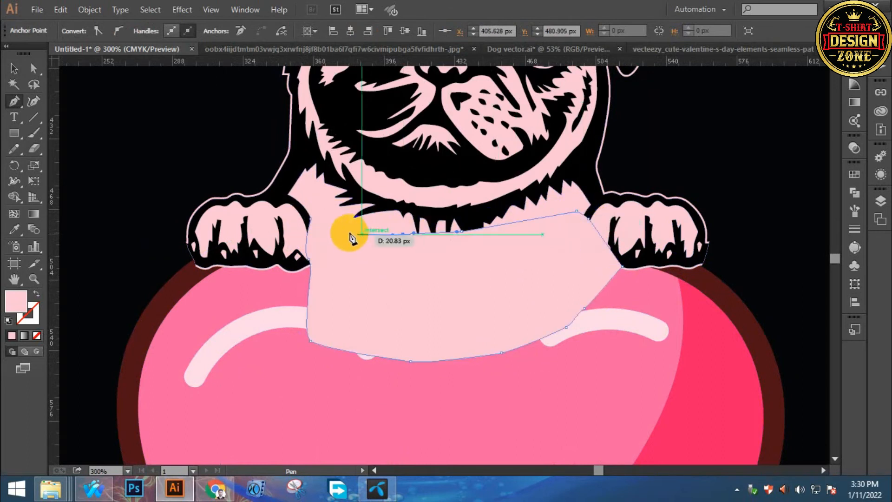
pyautogui.click(347, 233)
pyautogui.click(311, 219)
# - Move the pale pink patch behind the heart so it only fills the gap between the chest and the heart's upper outline
pyautogui.click(14, 68)
pyautogui.click(235, 224)
pyautogui.click(397, 300)
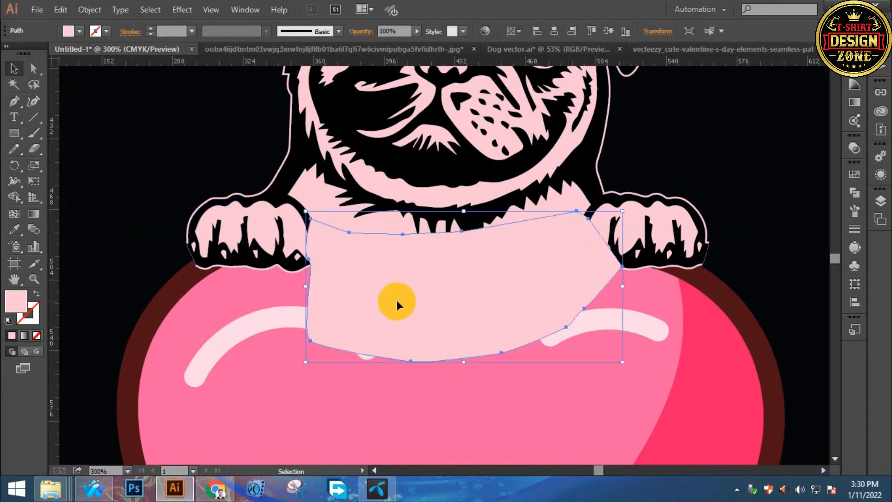
pyautogui.press('Delete')
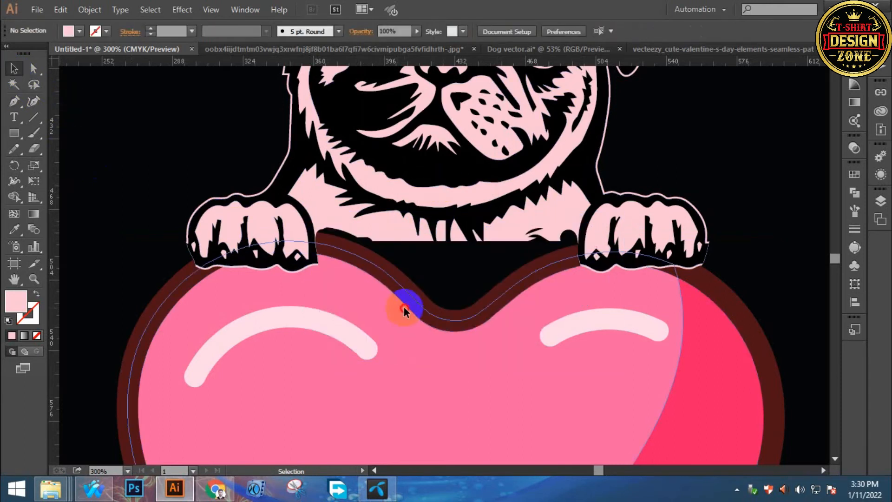
pyautogui.click(404, 307)
pyautogui.hotkey('ctrl', 'b')
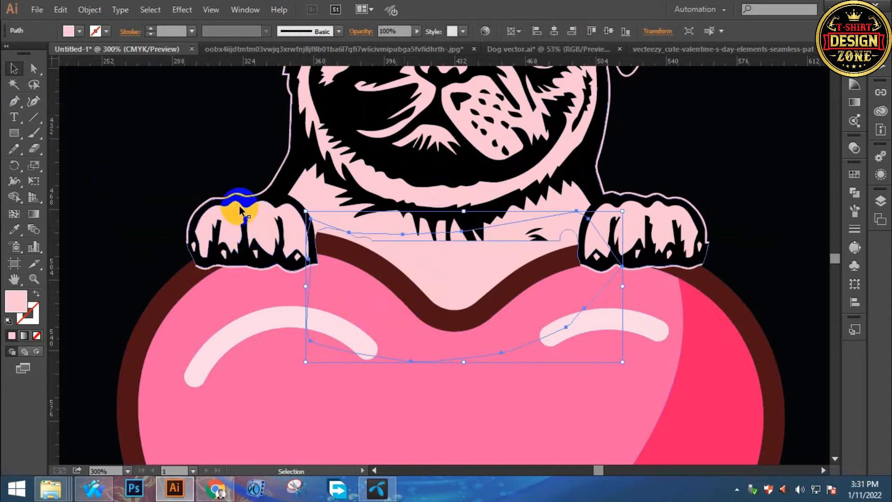
pyautogui.click(224, 185)
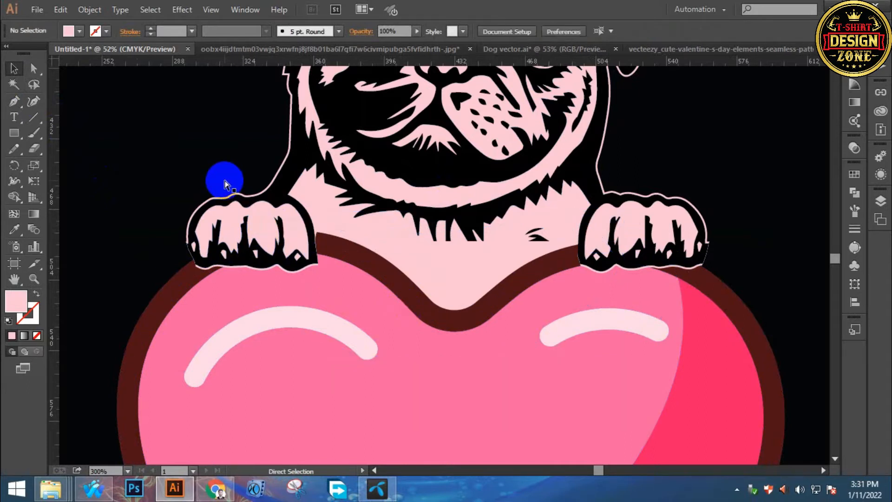
# - Enlarge the large heart slightly and proportionally about its centre beneath the pug's paws
pyautogui.hotkey('ctrl', '0')
pyautogui.press('z')
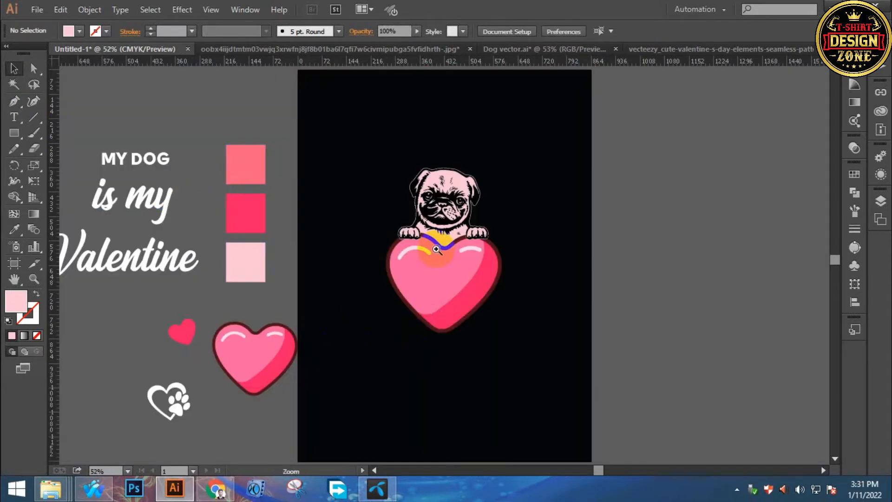
pyautogui.click(453, 266)
pyautogui.click(448, 266)
pyautogui.press('space')
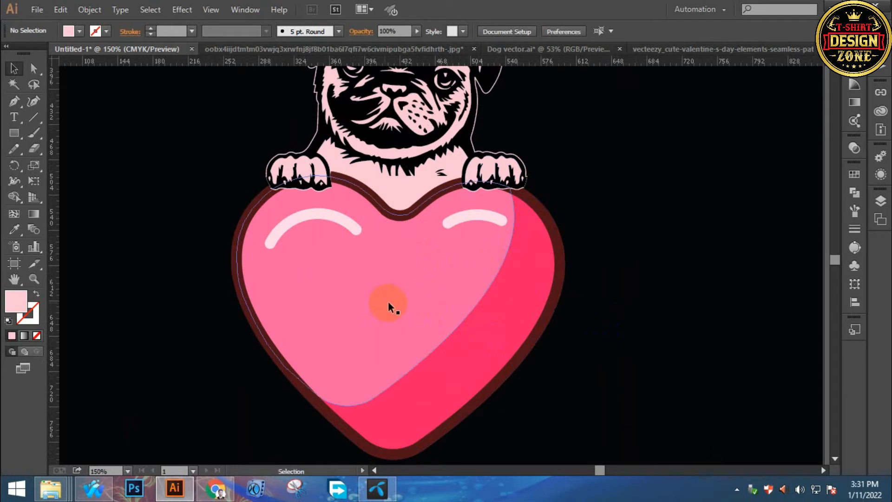
pyautogui.click(496, 322)
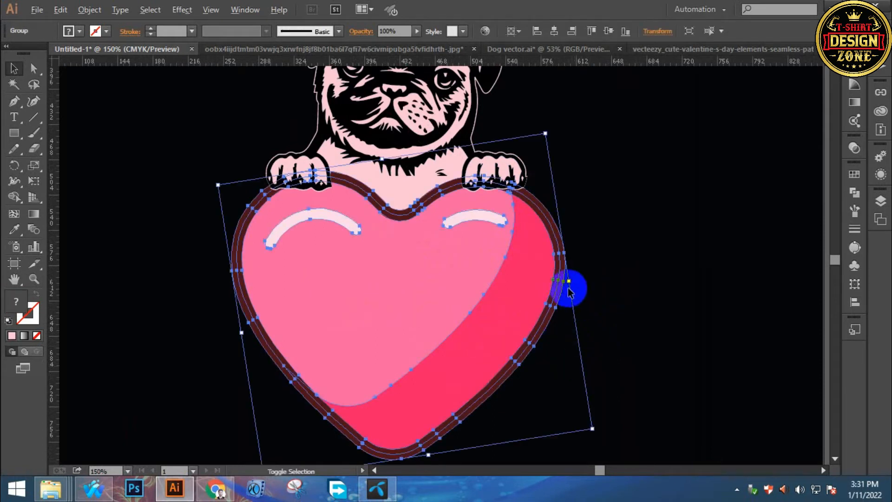
pyautogui.moveTo(570, 283); pyautogui.dragTo(575, 285)
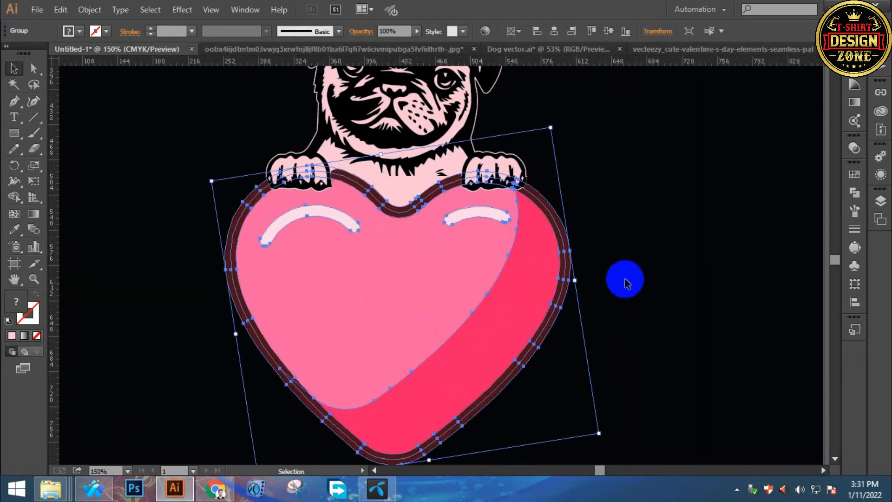
pyautogui.click(640, 278)
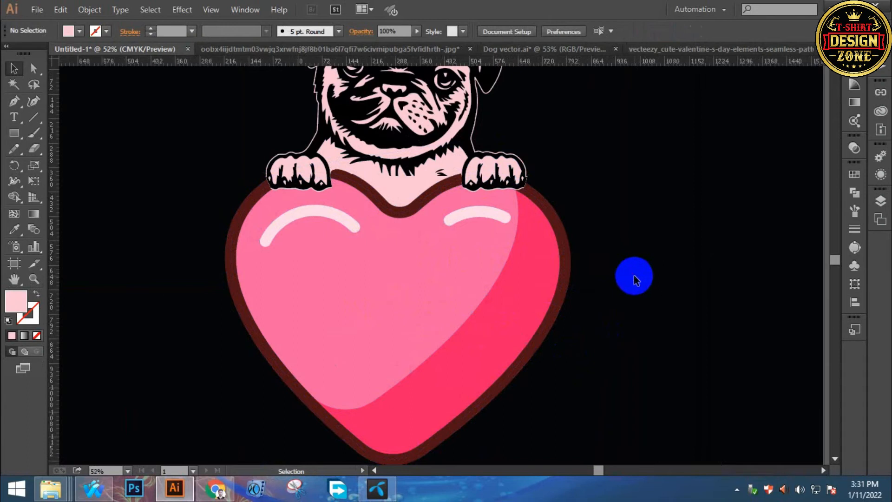
# - Try to group the pale pink chest patch with the pug
pyautogui.hotkey('ctrl', '0')
pyautogui.keyDown('ctrl'); pyautogui.click(425, 251); pyautogui.keyUp('ctrl')
pyautogui.keyDown('ctrl'); pyautogui.click(425, 252); pyautogui.keyUp('ctrl')
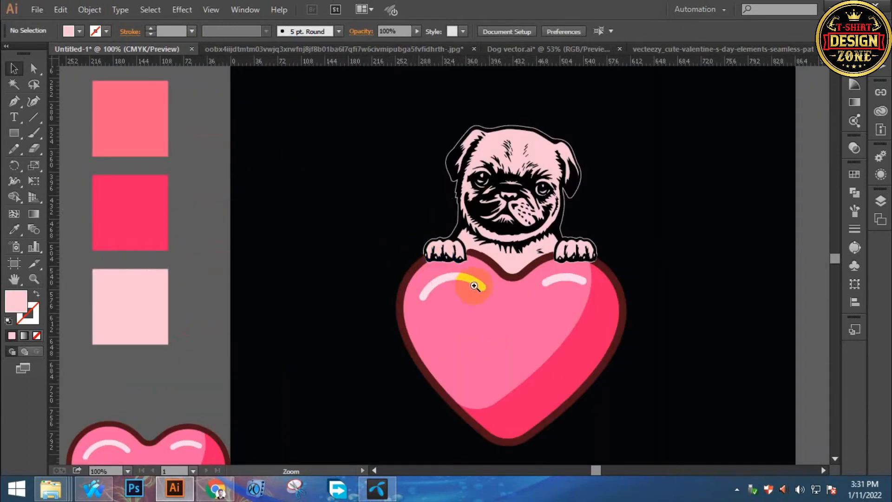
pyautogui.keyDown('ctrl'); pyautogui.click(473, 289); pyautogui.keyUp('ctrl')
pyautogui.keyDown('ctrl'); pyautogui.click(479, 281); pyautogui.keyUp('ctrl')
pyautogui.click(453, 274)
pyautogui.keyDown('shift'); pyautogui.click(473, 184); pyautogui.keyUp('shift')
pyautogui.hotkey('ctrl', 'g')
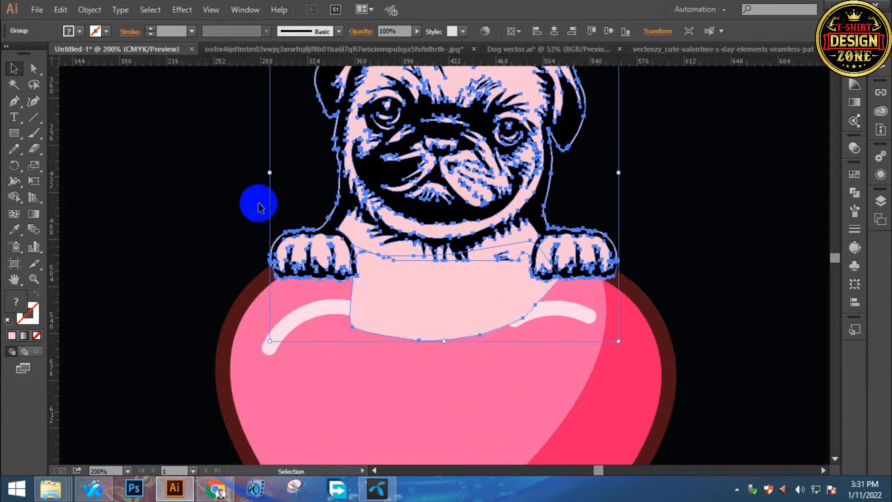
pyautogui.hotkey('ctrl', 'z')
# - Group the pug, chest patch and heart together and centre the group horizontally and vertically on the artboard
pyautogui.moveTo(203, 188); pyautogui.dragTo(505, 398)
pyautogui.hotkey('ctrl', 'g')
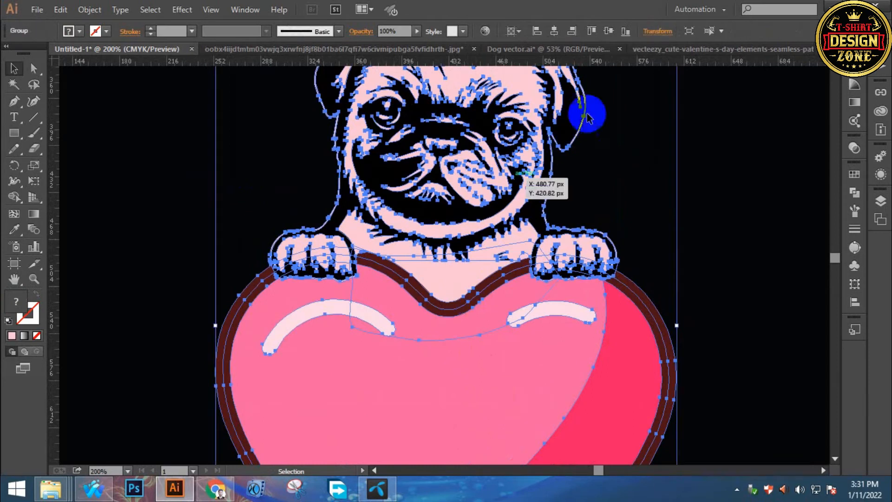
pyautogui.click(554, 31)
pyautogui.click(607, 33)
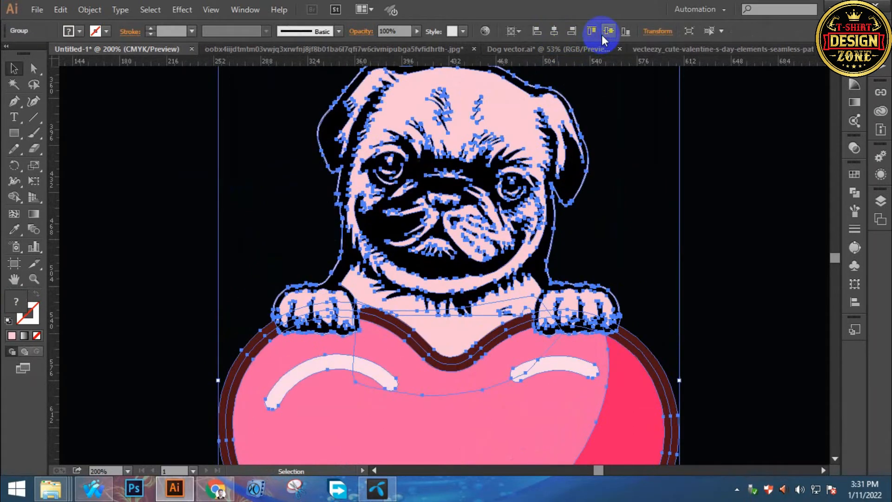
# - Expand the pug-and-heart group and scale it down slightly about its centre
pyautogui.click(88, 8)
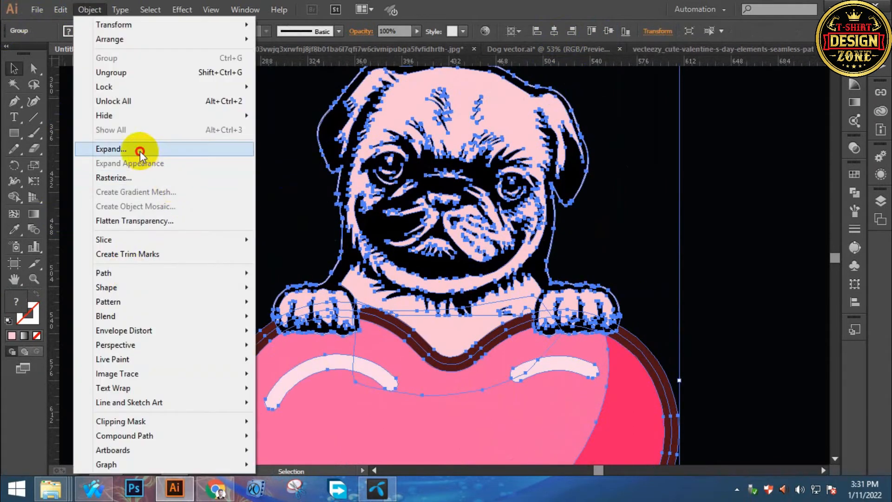
pyautogui.click(181, 178)
pyautogui.hotkey('ctrl', '0')
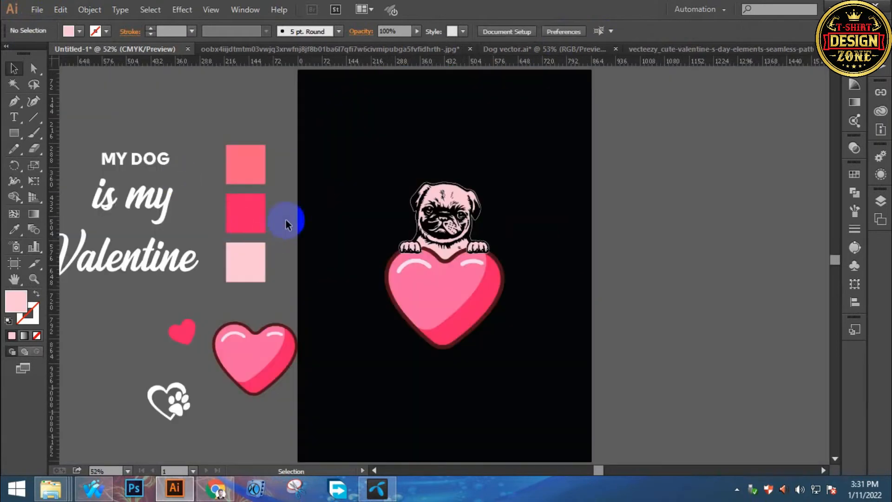
pyautogui.moveTo(377, 238); pyautogui.dragTo(464, 353)
pyautogui.moveTo(385, 182); pyautogui.dragTo(390, 187)
pyautogui.click(369, 178)
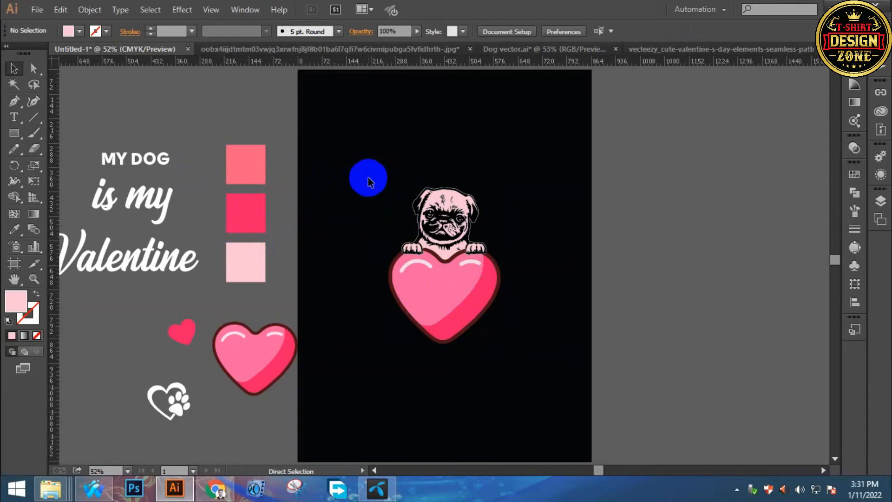
pyautogui.click(449, 342)
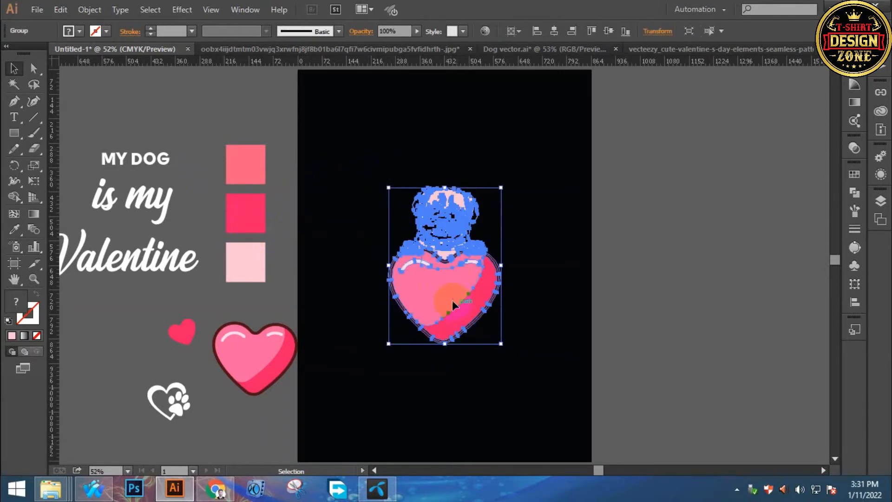
pyautogui.click(540, 194)
# - Place copies of the "MY DOG" and "is my" texts on the empty canvas on the other side of the artboard
pyautogui.press('space')
pyautogui.moveTo(426, 297); pyautogui.dragTo(424, 287)
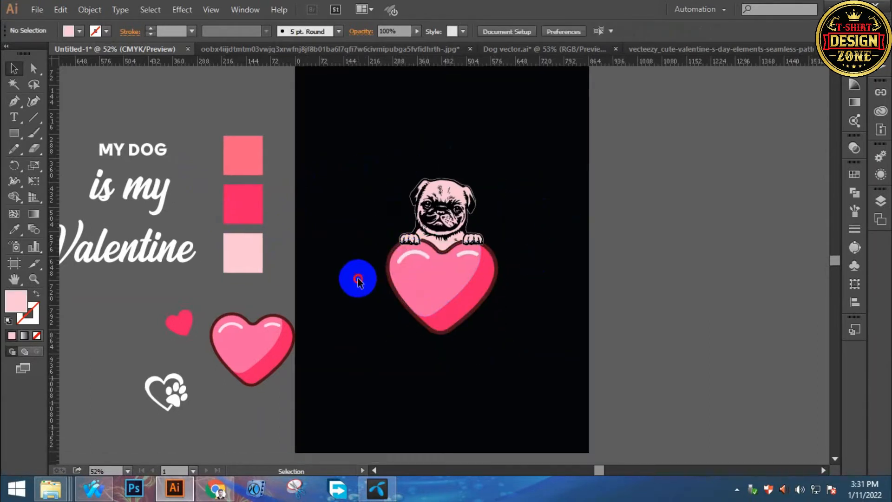
pyautogui.press('space')
pyautogui.moveTo(386, 358); pyautogui.dragTo(369, 308)
pyautogui.press('space')
pyautogui.moveTo(314, 241); pyautogui.dragTo(395, 293)
pyautogui.moveTo(205, 225); pyautogui.dragTo(226, 282)
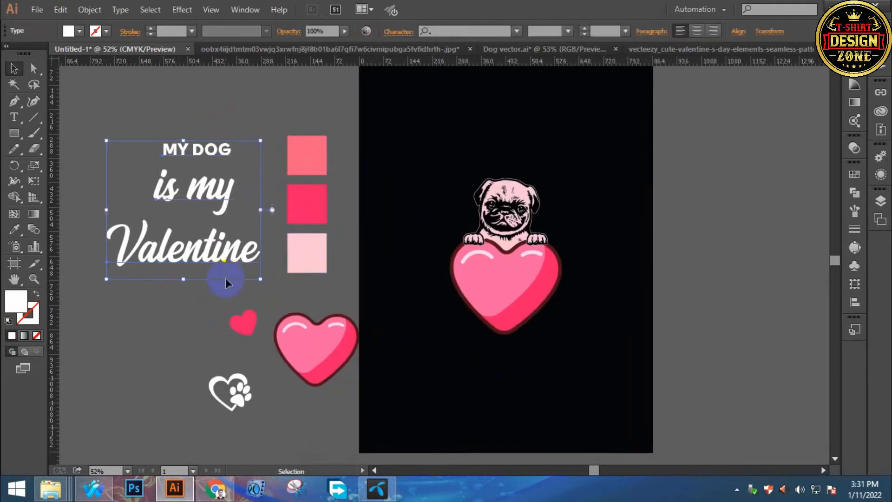
pyautogui.click(238, 115)
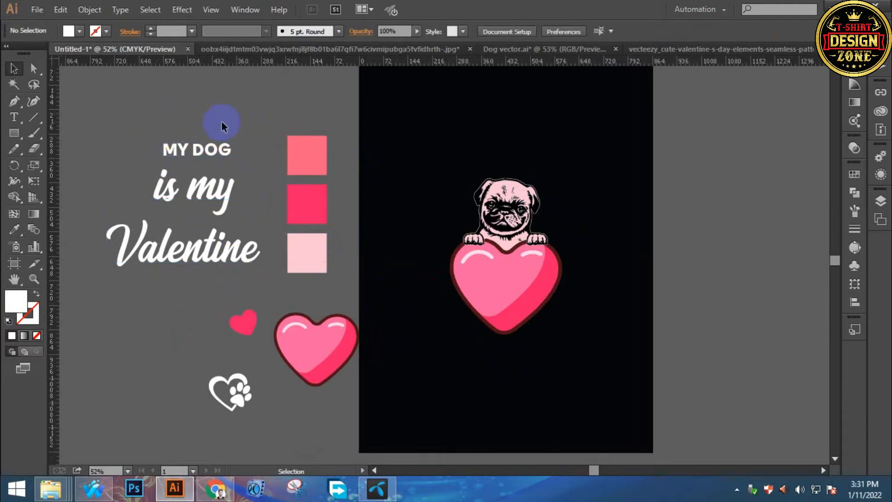
pyautogui.moveTo(222, 162); pyautogui.dragTo(231, 159)
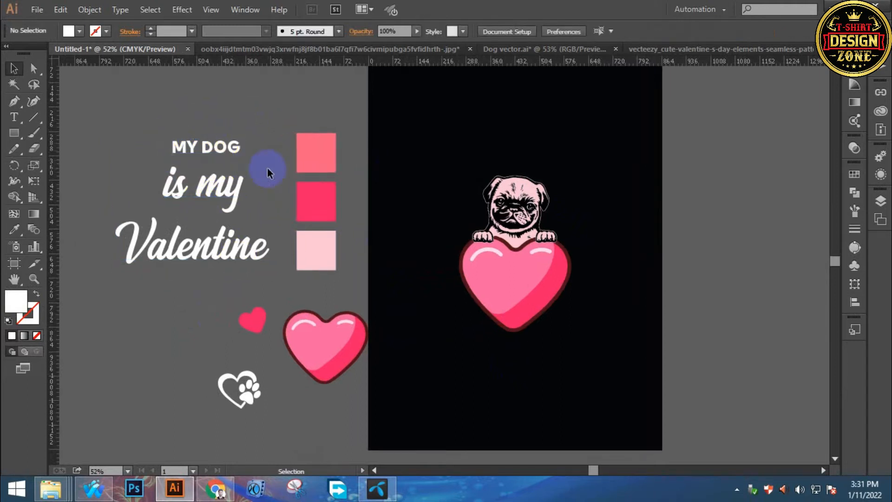
pyautogui.moveTo(257, 128); pyautogui.dragTo(659, 142)
pyautogui.moveTo(187, 179); pyautogui.dragTo(655, 206)
# - Replace the copied "MY DOG" text with its font name, "Solomon Sans Black"
pyautogui.hotkey('ctrl', '+')
pyautogui.click(584, 172)
pyautogui.click(496, 29)
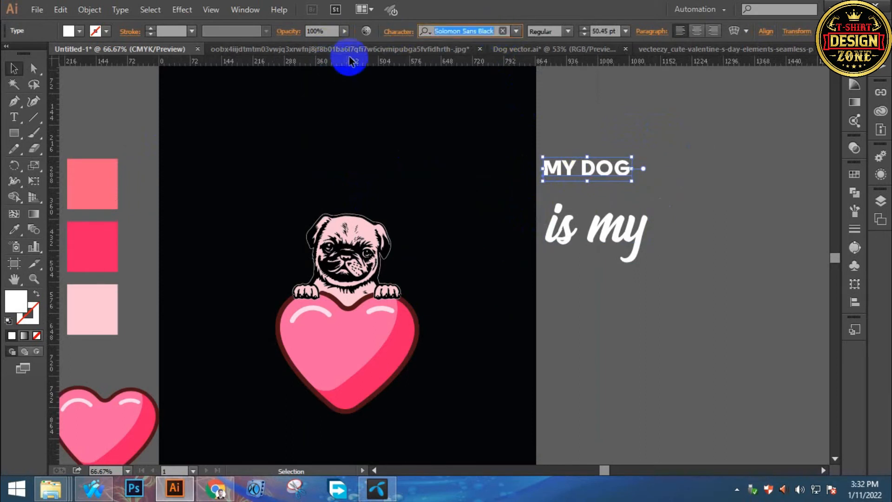
pyautogui.tripleClick(601, 171)
pyautogui.hotkey('ctrl', 'v')
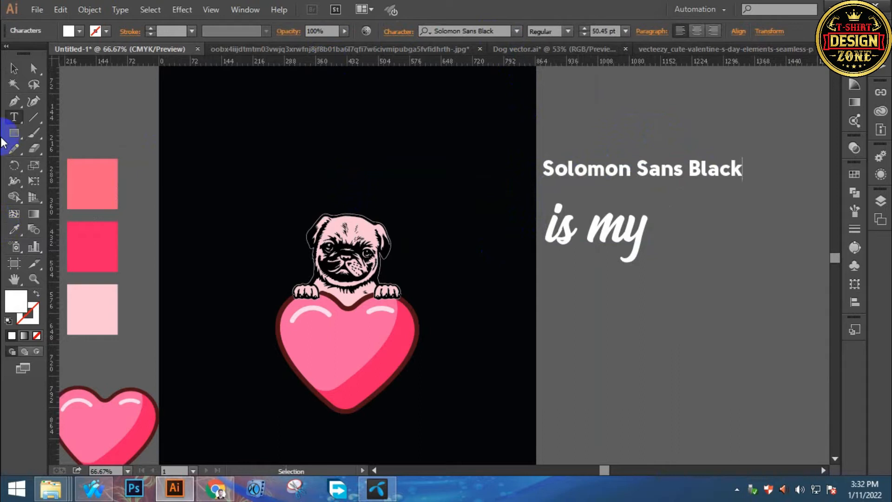
pyautogui.click(14, 70)
pyautogui.click(696, 222)
# - Replace the copied "is my" text with its font name, "Arthein"
pyautogui.moveTo(683, 211); pyautogui.dragTo(674, 208)
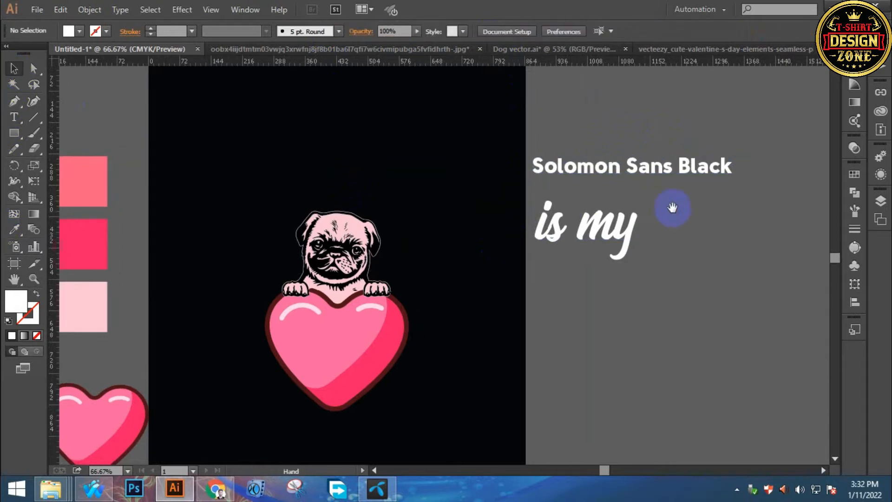
pyautogui.click(618, 233)
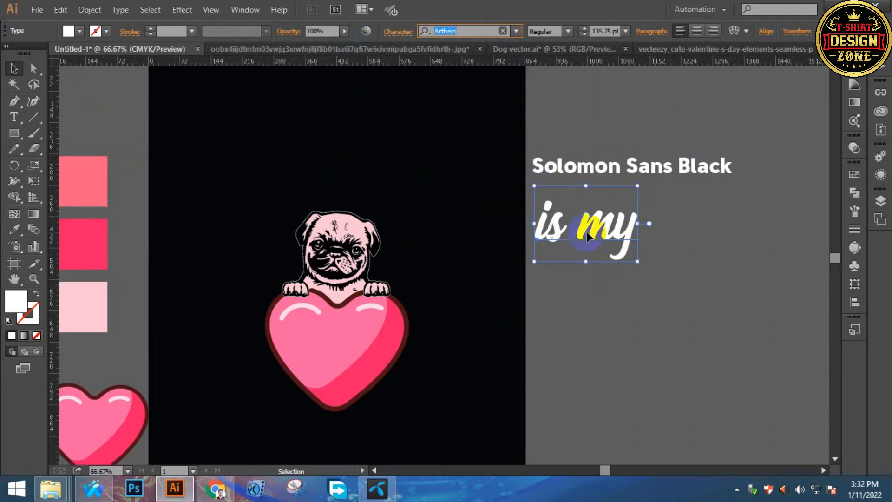
pyautogui.tripleClick(565, 230)
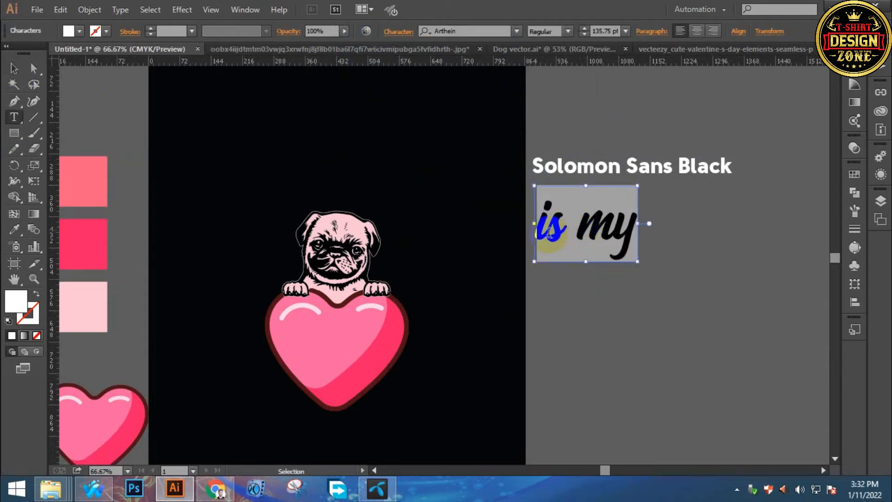
pyautogui.hotkey('ctrl', 'v')
pyautogui.click(14, 68)
pyautogui.click(590, 341)
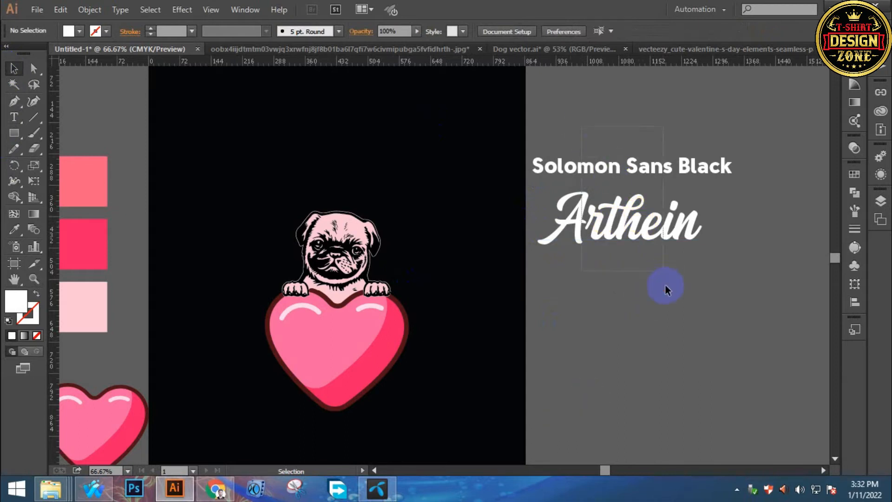
# - Delete the "Solomon Sans Black" and "Arthein" font-name samples beside the artboard
pyautogui.moveTo(666, 285); pyautogui.dragTo(664, 287)
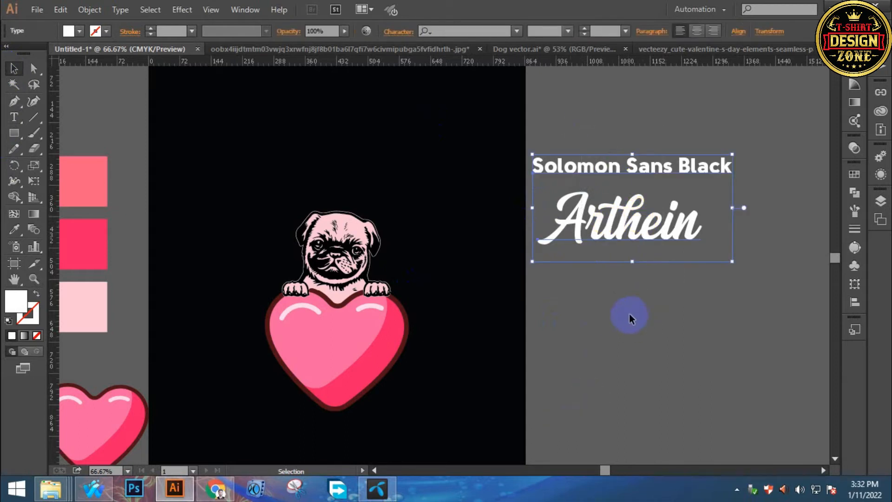
pyautogui.hotkey('ctrl', '0')
pyautogui.click(706, 285)
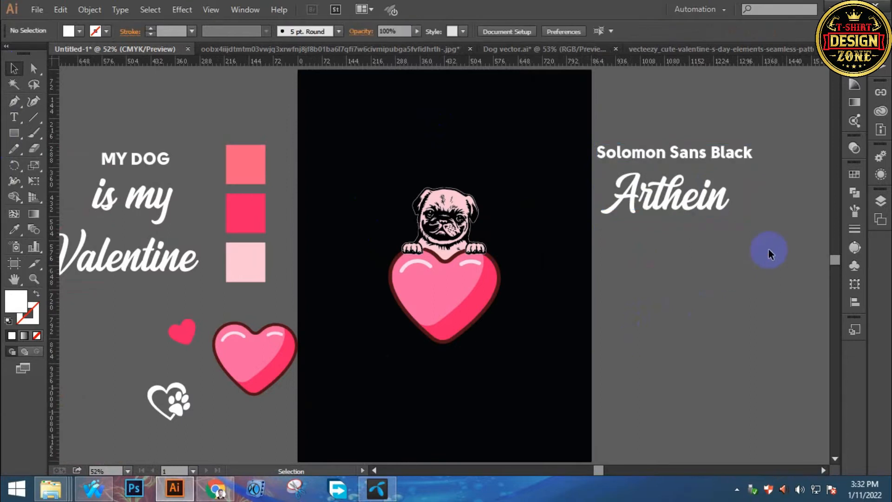
pyautogui.click(700, 140)
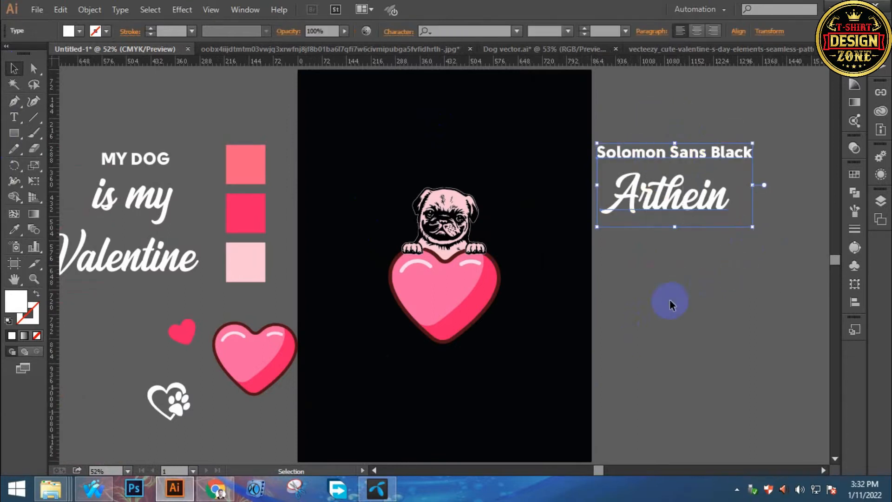
pyautogui.press('Delete')
# - Place a copy of the "MY DOG" text on the artboard just above the pug's head
pyautogui.moveTo(386, 251); pyautogui.dragTo(503, 224)
pyautogui.moveTo(246, 270); pyautogui.dragTo(214, 275)
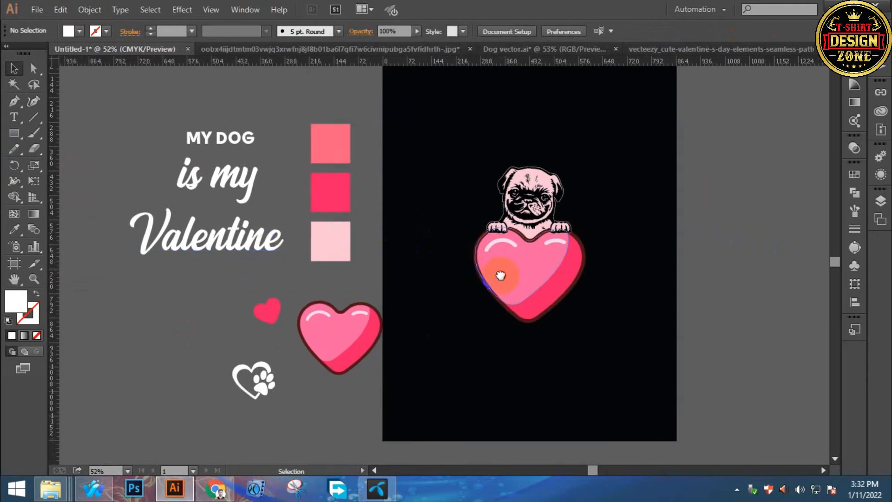
pyautogui.moveTo(501, 275); pyautogui.dragTo(490, 271)
pyautogui.moveTo(230, 138); pyautogui.dragTo(527, 155)
pyautogui.click(398, 175)
# - Cut the "is my" and "Valentine" texts beside the artboard and paste them back in front in the same place
pyautogui.click(200, 173)
pyautogui.keyDown('shift'); pyautogui.click(199, 245); pyautogui.keyUp('shift')
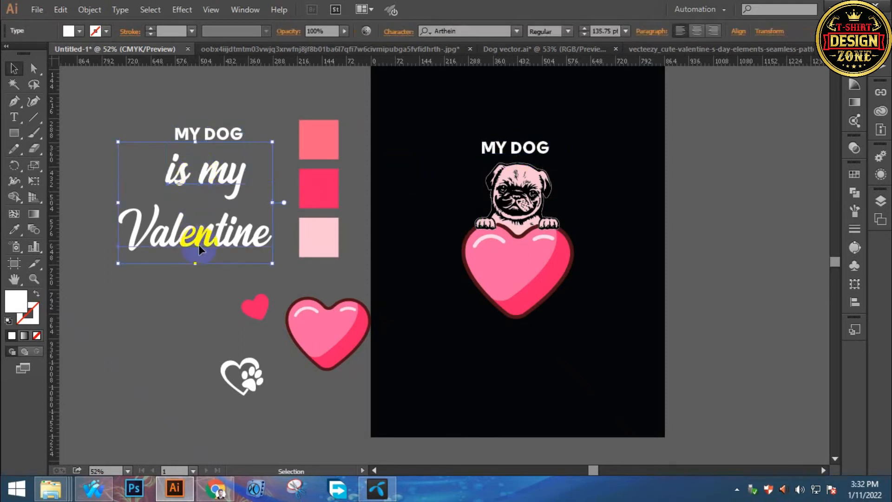
pyautogui.hotkey('ctrl', 'x')
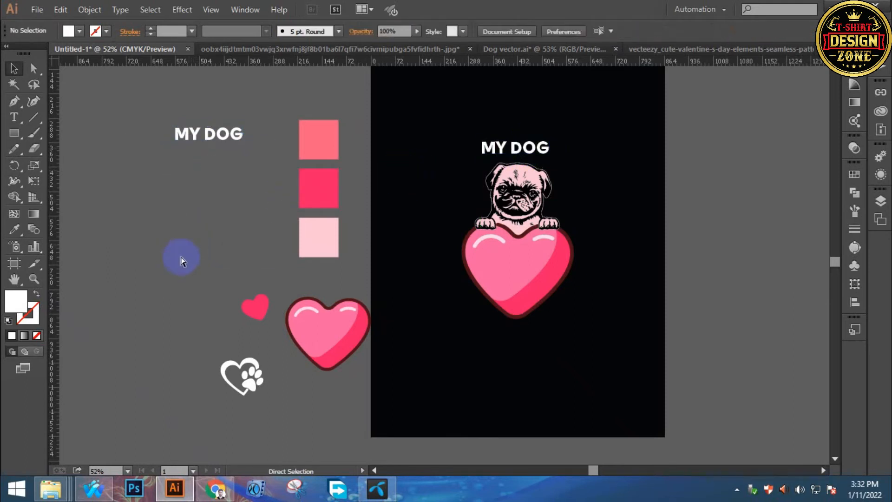
pyautogui.hotkey('ctrl', 'f')
pyautogui.click(150, 288)
# - Place copies of the "is my" and "Valentine" texts on the artboard, over the heart and its lower tip
pyautogui.click(222, 185)
pyautogui.keyDown('shift'); pyautogui.click(201, 245); pyautogui.keyUp('shift')
pyautogui.moveTo(206, 248); pyautogui.dragTo(631, 254)
pyautogui.click(630, 249)
pyautogui.press('z')
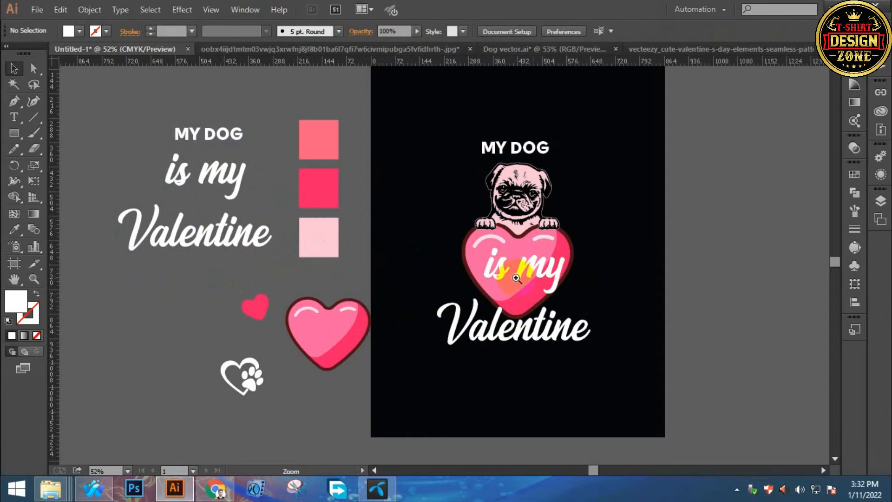
pyautogui.click(502, 275)
pyautogui.click(465, 266)
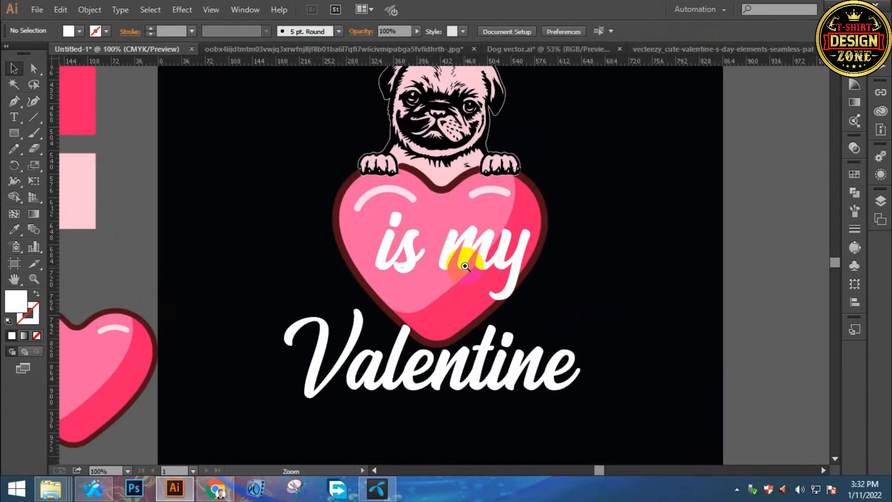
pyautogui.click(465, 266)
pyautogui.moveTo(584, 271); pyautogui.dragTo(606, 297)
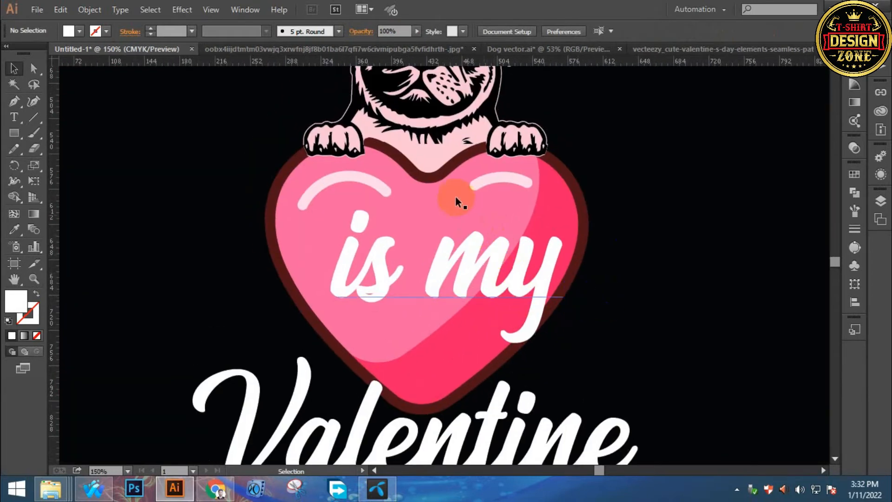
pyautogui.tripleClick(491, 221)
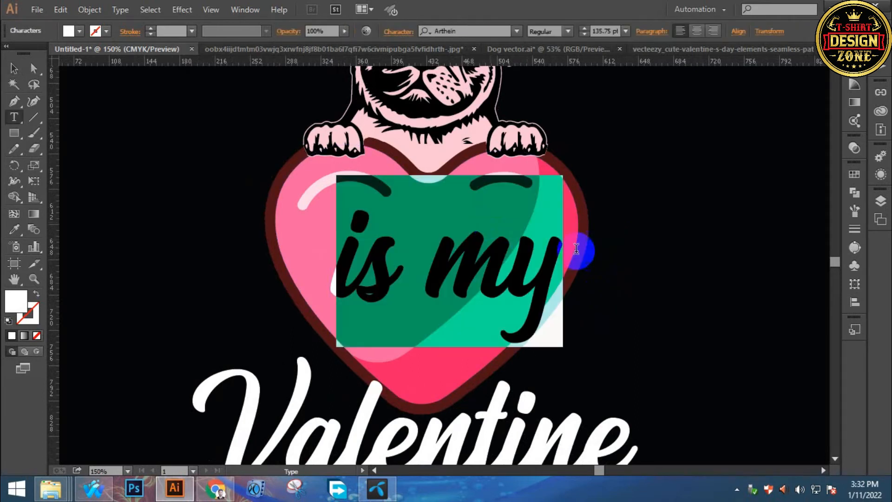
pyautogui.click(32, 85)
pyautogui.moveTo(340, 295)
pyautogui.mouseDown()
pyautogui.moveTo(343, 286)
pyautogui.moveTo(399, 304)
pyautogui.moveTo(386, 302)
pyautogui.mouseUp()
pyautogui.click(33, 101)
pyautogui.click(14, 68)
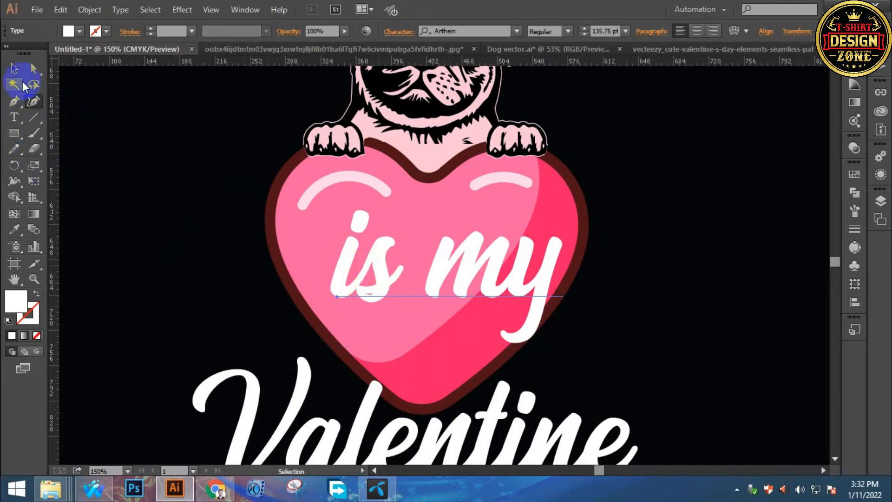
# - Move the "is my" text down off the artboard heart and delete the light pink shape inside the heart
pyautogui.moveTo(354, 251); pyautogui.dragTo(472, 415)
pyautogui.click(642, 273)
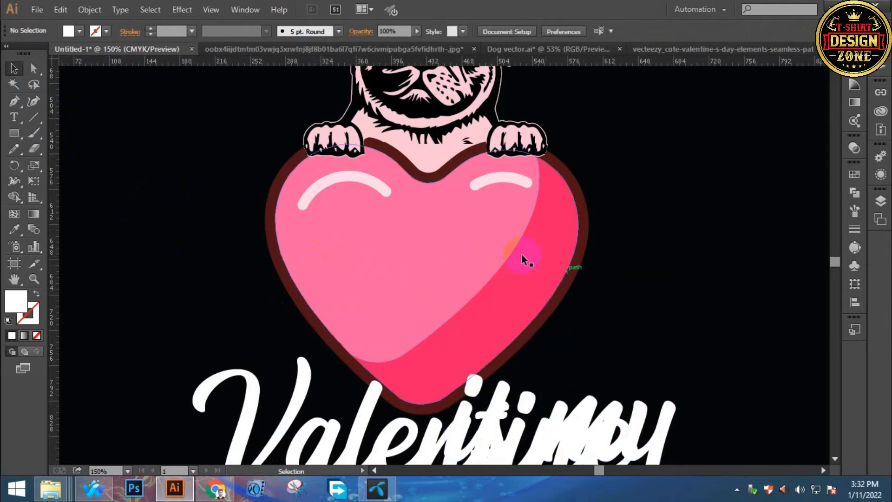
pyautogui.doubleClick(459, 242)
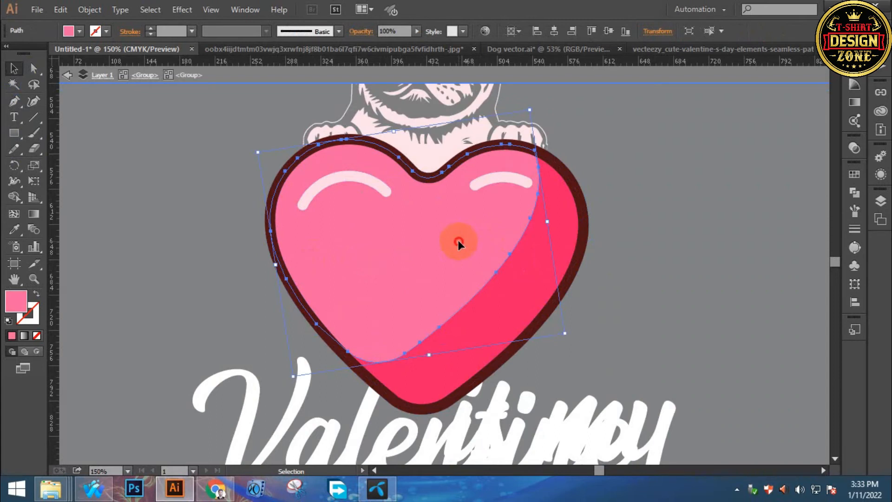
pyautogui.press('Delete')
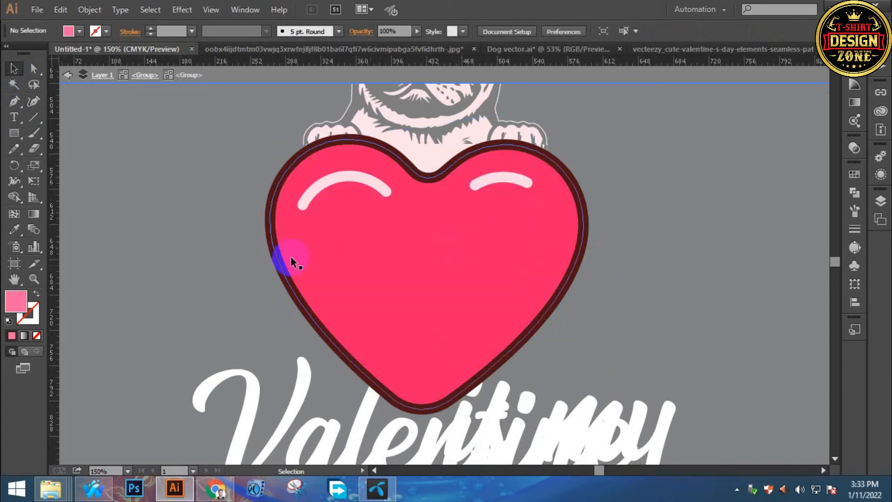
# - Delete the two pale highlight arcs from the heart and leave isolation mode
pyautogui.click(367, 177)
pyautogui.press('Delete')
pyautogui.click(484, 182)
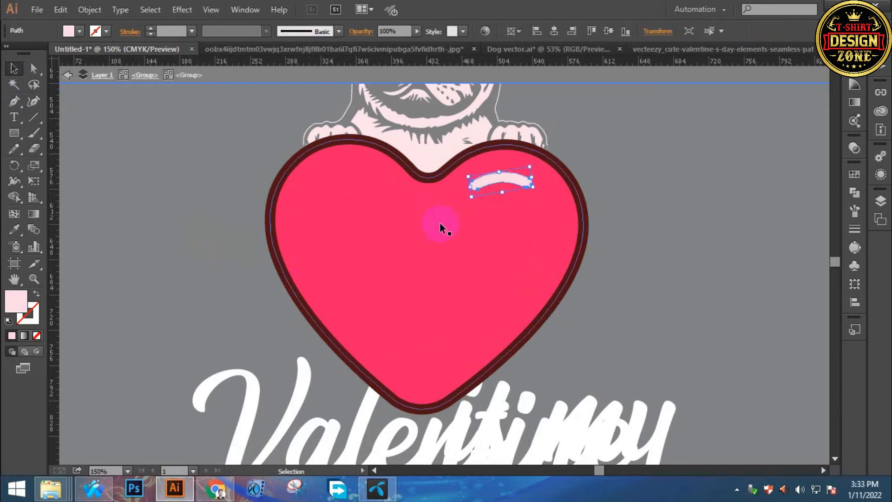
pyautogui.press('Delete')
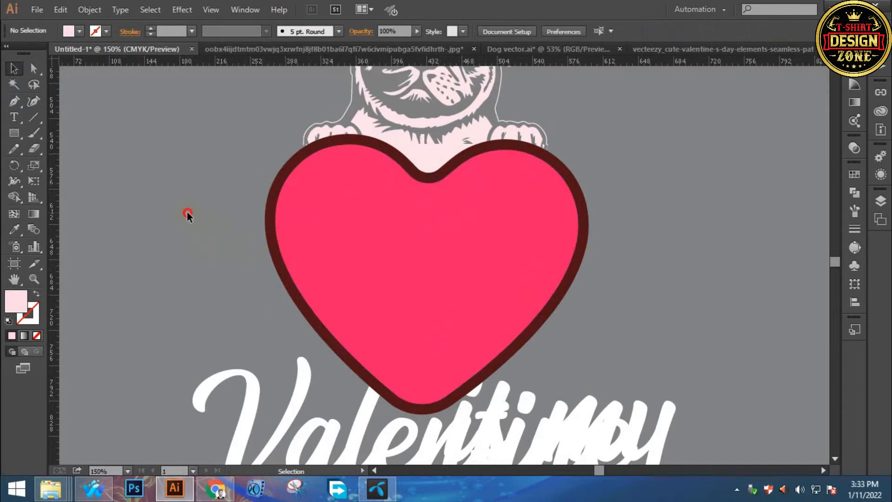
pyautogui.doubleClick(172, 233)
# - Move "Valentine" below the heart and put "is my" over the heart's lower half so the words no longer overlap
pyautogui.hotkey('ctrl', '0')
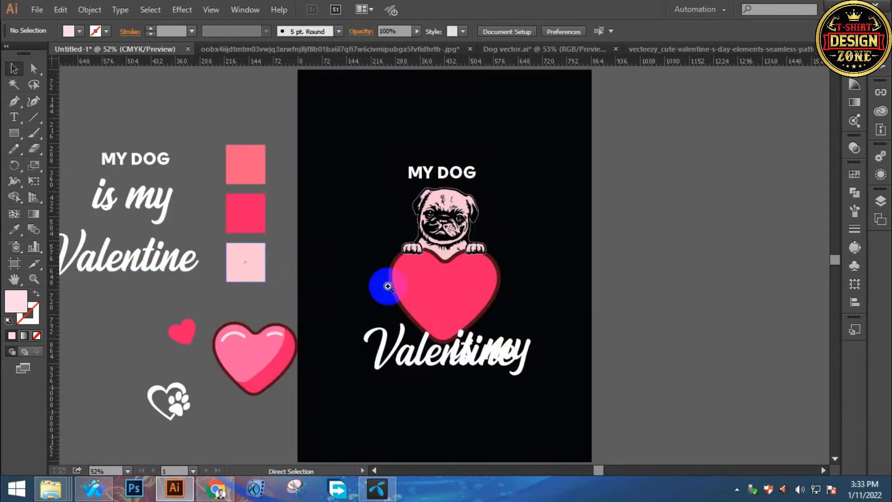
pyautogui.keyDown('ctrl'); pyautogui.click(403, 289); pyautogui.keyUp('ctrl')
pyautogui.keyDown('ctrl'); pyautogui.click(403, 289); pyautogui.keyUp('ctrl')
pyautogui.moveTo(450, 304); pyautogui.dragTo(345, 287)
pyautogui.click(431, 349)
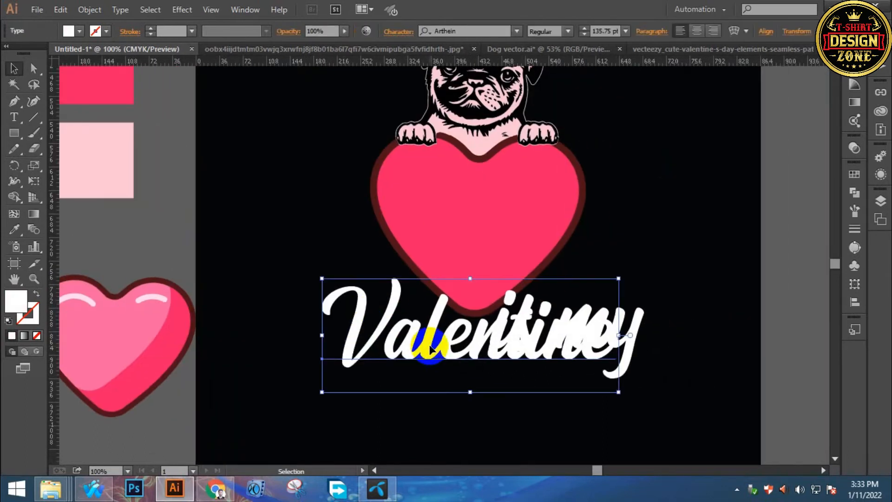
pyautogui.moveTo(431, 349); pyautogui.dragTo(414, 415)
pyautogui.moveTo(595, 322); pyautogui.dragTo(492, 259)
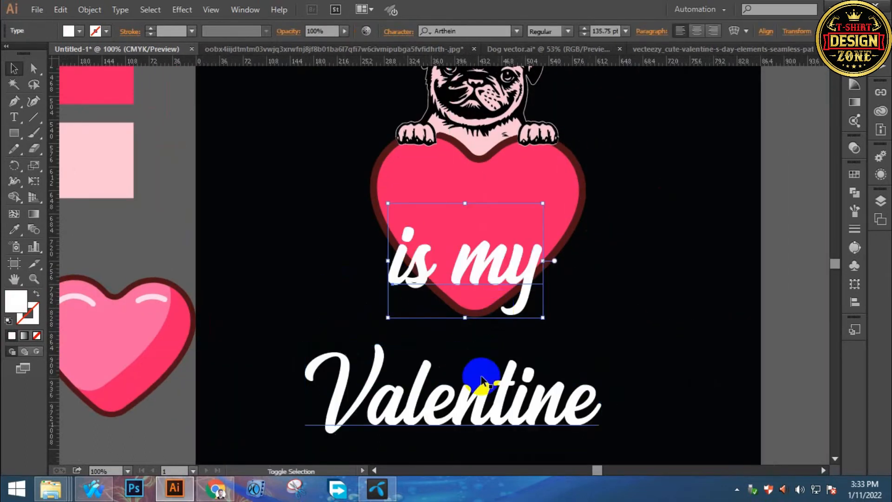
# - Convert the "is my" and "Valentine" texts on the artboard to outlines
pyautogui.keyDown('shift'); pyautogui.click(473, 379); pyautogui.keyUp('shift')
pyautogui.rightClick(482, 389)
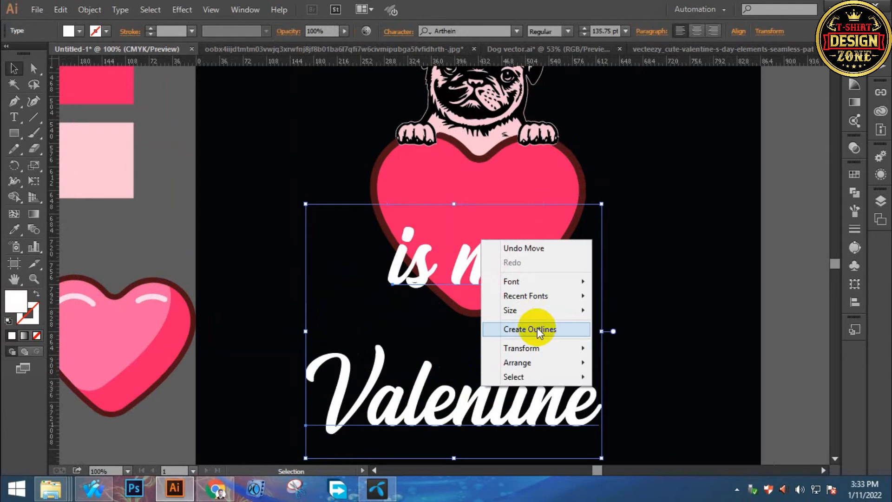
pyautogui.click(535, 329)
pyautogui.click(599, 317)
# - Move the outlined "is my" to the upper part of the heart and "Valentine" up over the heart's tip
pyautogui.moveTo(496, 270); pyautogui.dragTo(492, 188)
pyautogui.click(567, 404)
pyautogui.moveTo(567, 405); pyautogui.dragTo(595, 302)
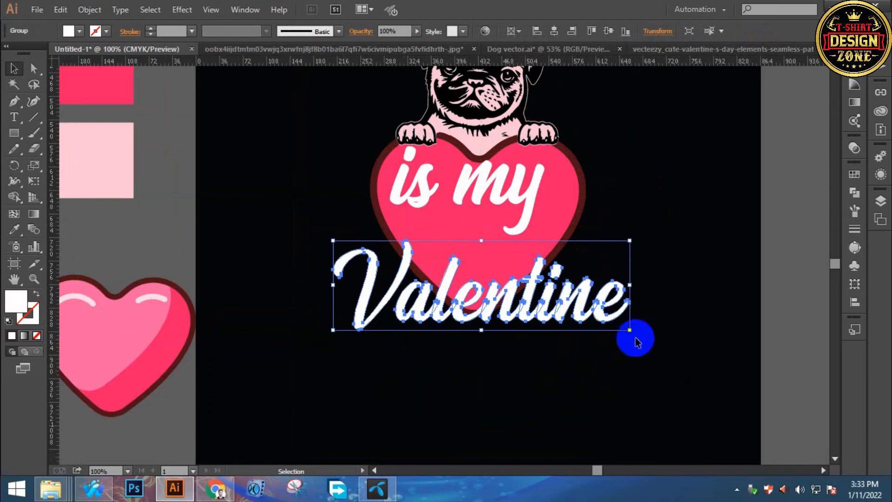
# - Rotate "Valentine" about 14° counterclockwise and move it up across the lower half of the heart
pyautogui.moveTo(635, 335); pyautogui.dragTo(641, 299)
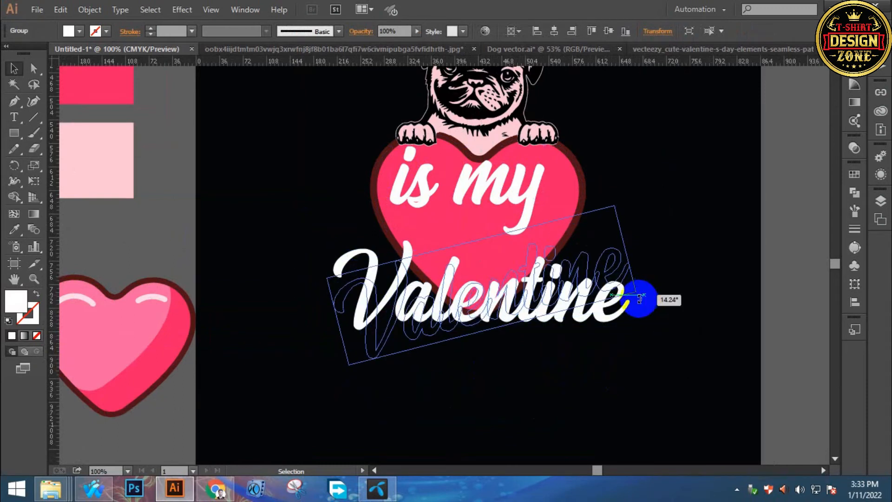
pyautogui.click(544, 328)
pyautogui.moveTo(514, 300); pyautogui.dragTo(520, 251)
pyautogui.click(610, 264)
pyautogui.click(632, 255)
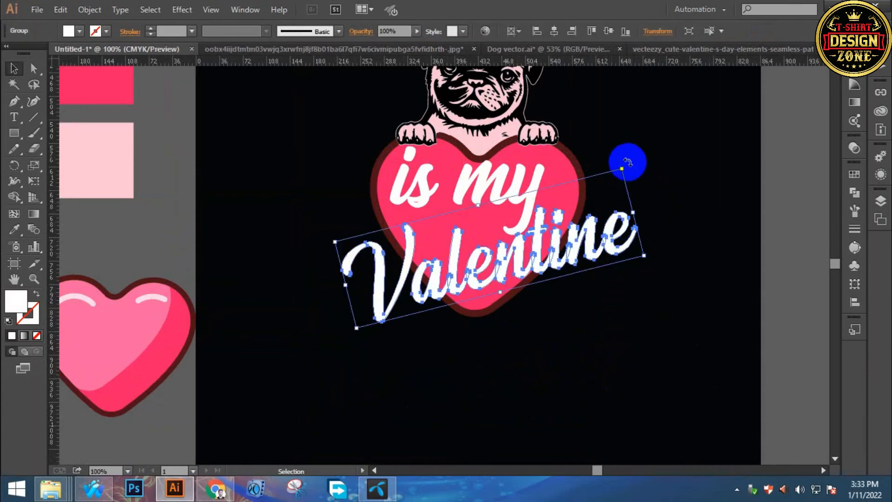
# - Rotate "Valentine" slightly back clockwise to reduce its upward slant
pyautogui.click(626, 165)
pyautogui.click(630, 241)
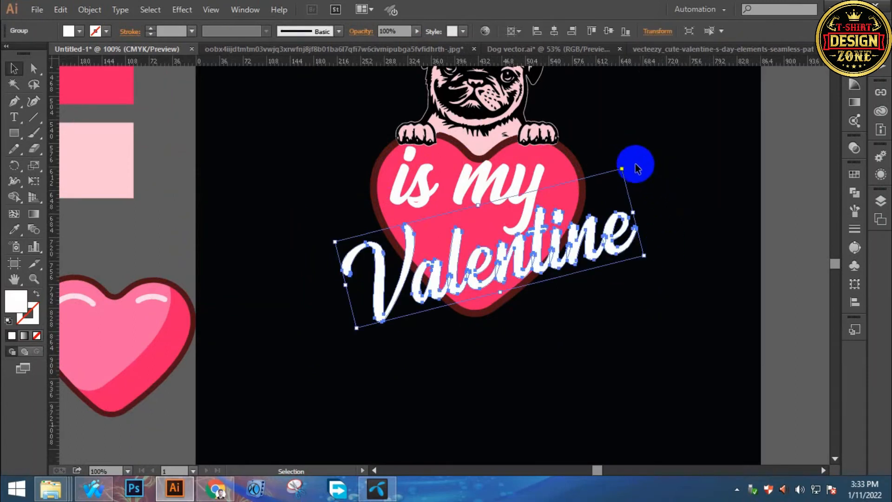
pyautogui.moveTo(626, 162); pyautogui.dragTo(640, 174)
pyautogui.click(517, 322)
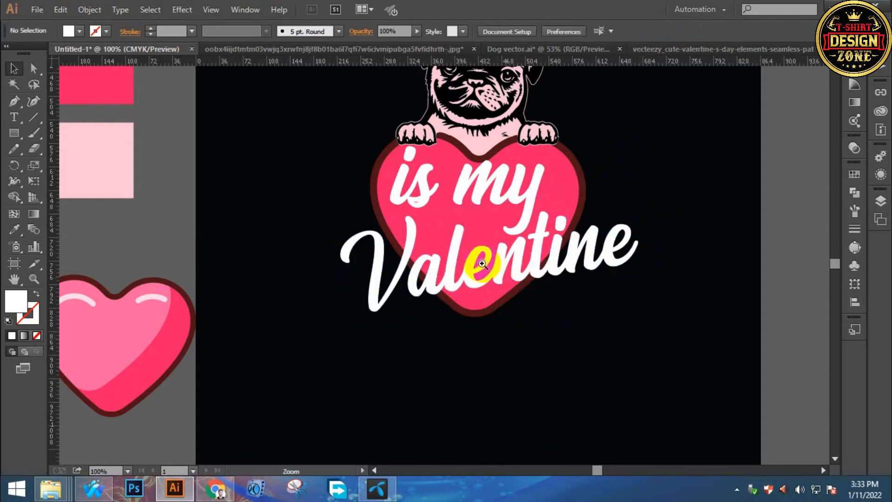
# - Tilt "is my" counterclockwise to follow the slant of "Valentine" and scale it down slightly inside the heart
pyautogui.keyDown('ctrl'); pyautogui.click(483, 261); pyautogui.keyUp('ctrl')
pyautogui.moveTo(473, 249); pyautogui.dragTo(428, 321)
pyautogui.click(484, 245)
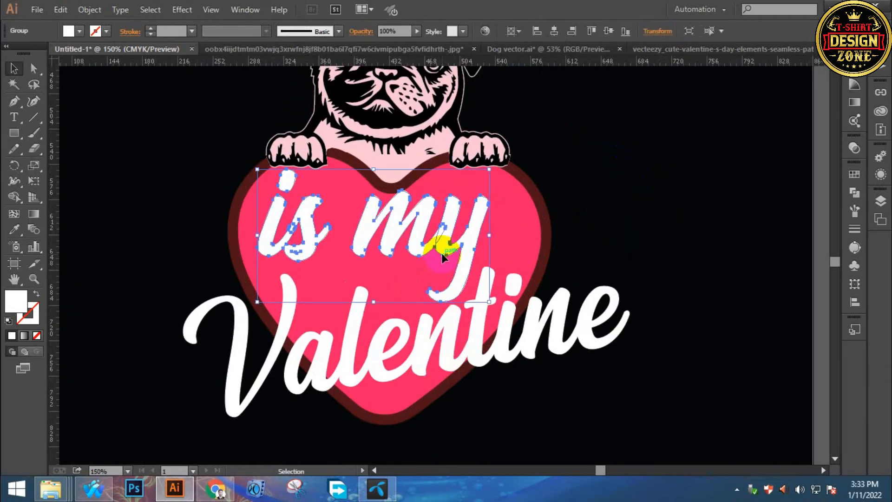
pyautogui.moveTo(494, 303); pyautogui.dragTo(510, 280)
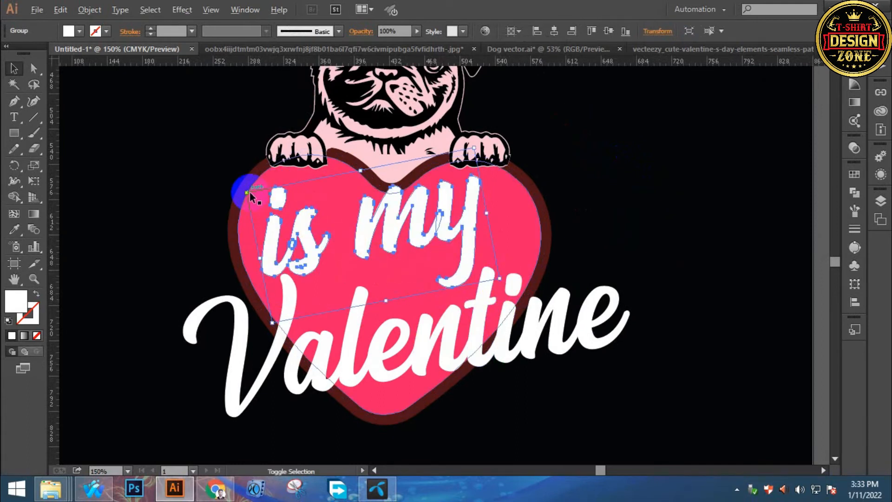
pyautogui.moveTo(250, 191); pyautogui.dragTo(278, 195)
pyautogui.click(185, 197)
# - Center the slanted "Valentine" lettering horizontally on the artboard
pyautogui.press('z')
pyautogui.click(374, 282)
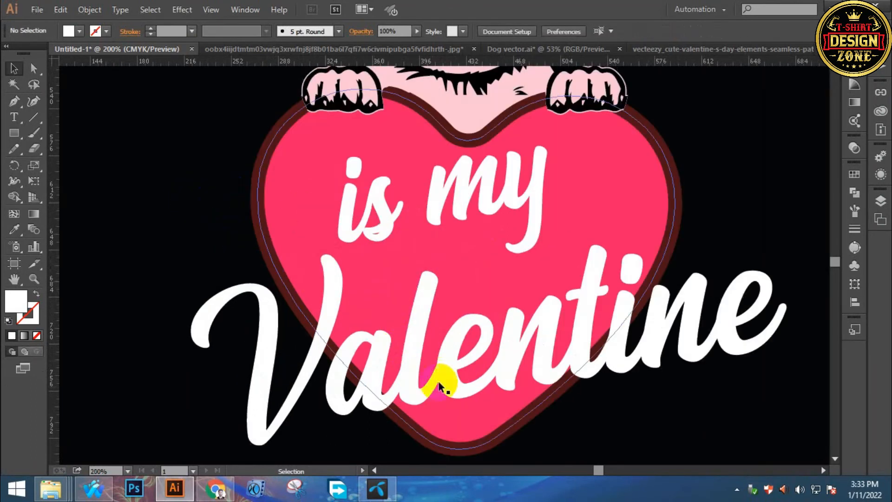
pyautogui.press('v')
pyautogui.click(371, 349)
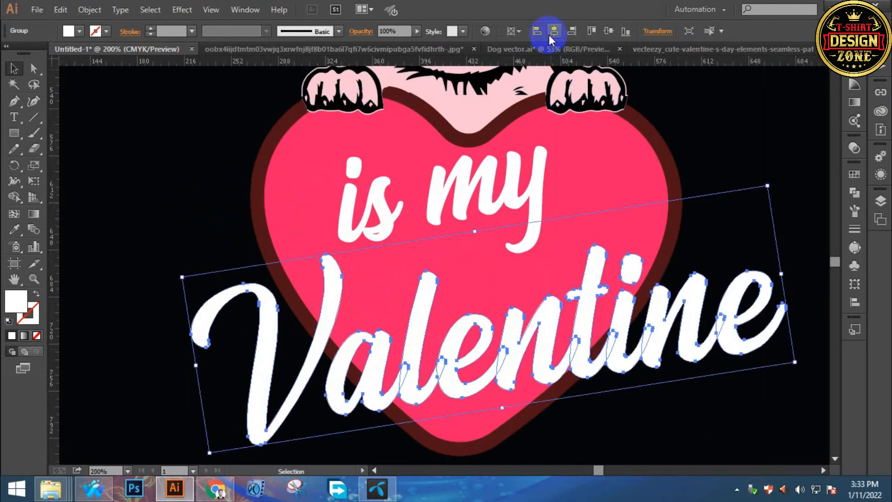
pyautogui.click(549, 34)
pyautogui.click(199, 211)
# - Scale "is my" down a little more and center it horizontally on the artboard
pyautogui.press('z')
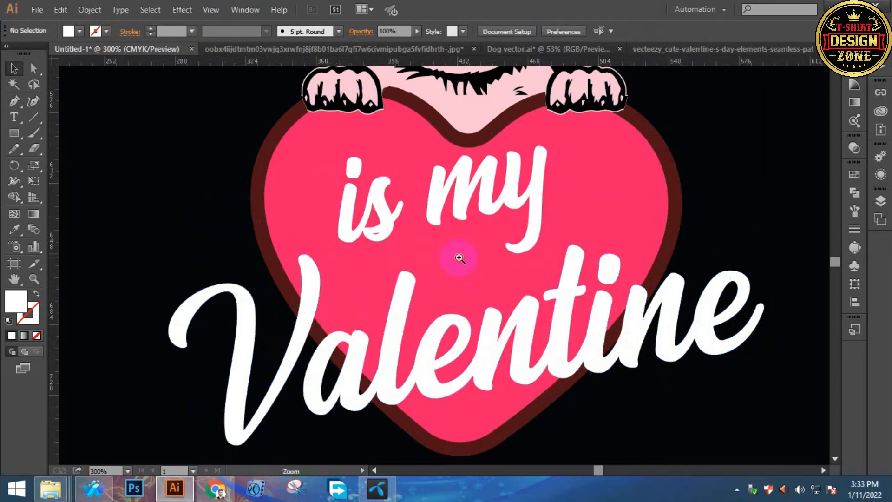
pyautogui.click(458, 255)
pyautogui.press('v')
pyautogui.click(435, 188)
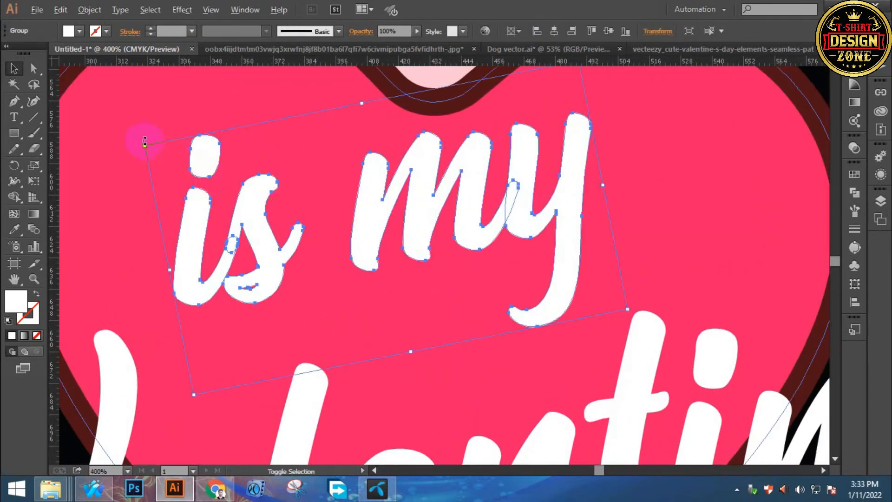
pyautogui.moveTo(144, 145); pyautogui.dragTo(178, 158)
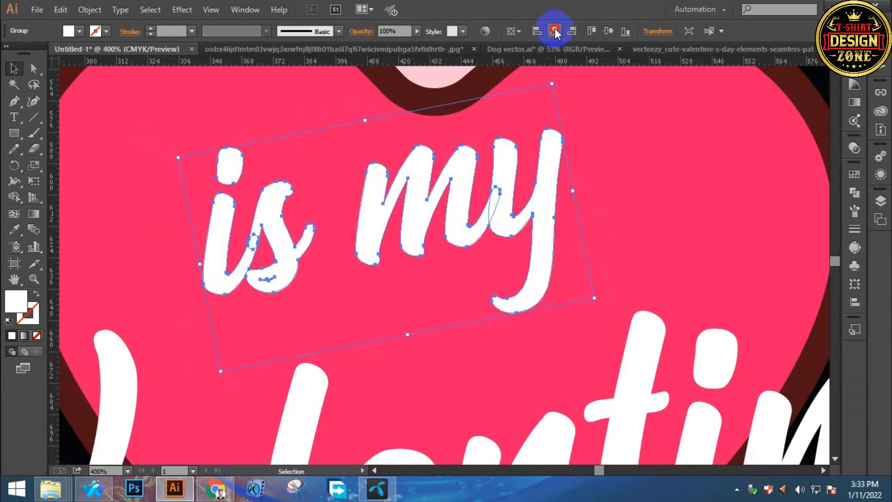
pyautogui.click(555, 31)
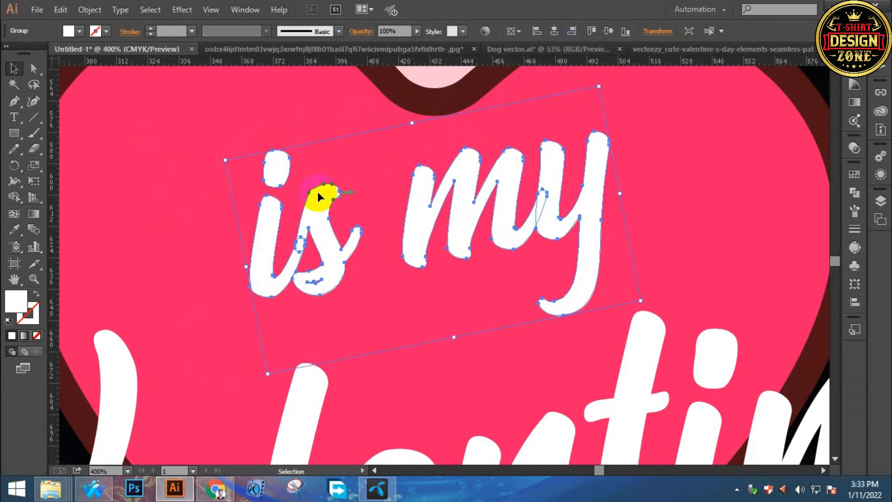
# - Nudge the "Valentine" lettering upward, closer to "is my" on the heart
pyautogui.hotkey('ctrl', '0')
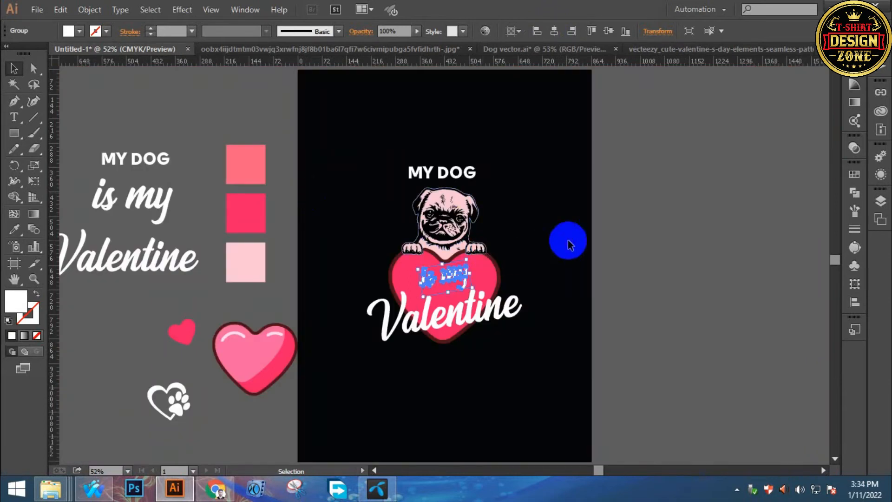
pyautogui.click(524, 378)
pyautogui.click(451, 317)
pyautogui.click(451, 317)
pyautogui.moveTo(473, 307); pyautogui.dragTo(493, 367)
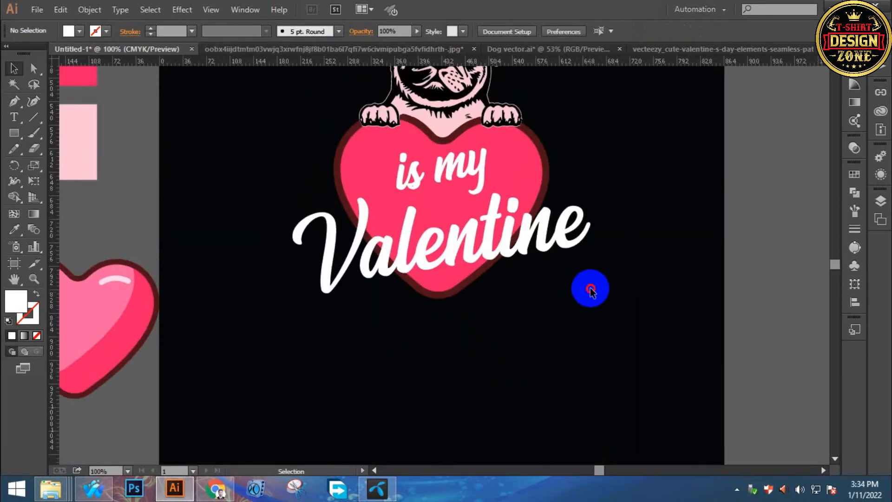
pyautogui.click(582, 215)
pyautogui.press('Up')
pyautogui.hotkey('shift', 'Up')
pyautogui.press('Up')
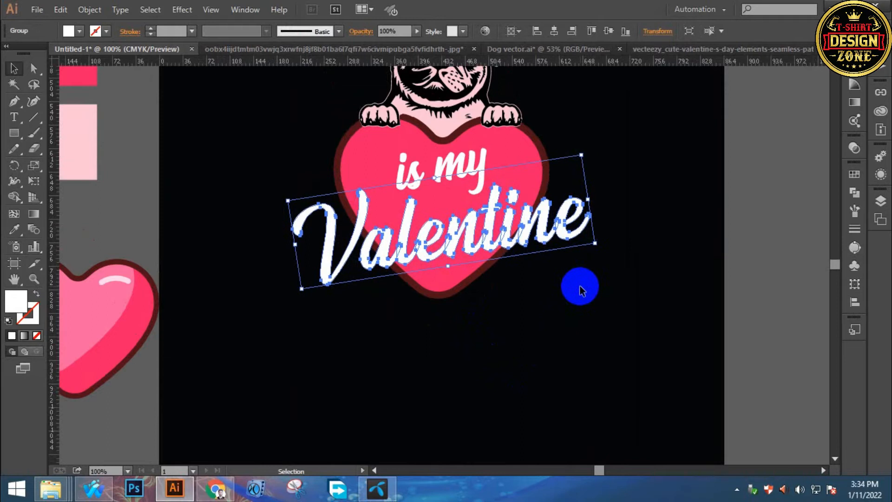
pyautogui.press('Up')
pyautogui.click(584, 279)
pyautogui.moveTo(580, 259); pyautogui.dragTo(561, 157)
pyautogui.click(546, 305)
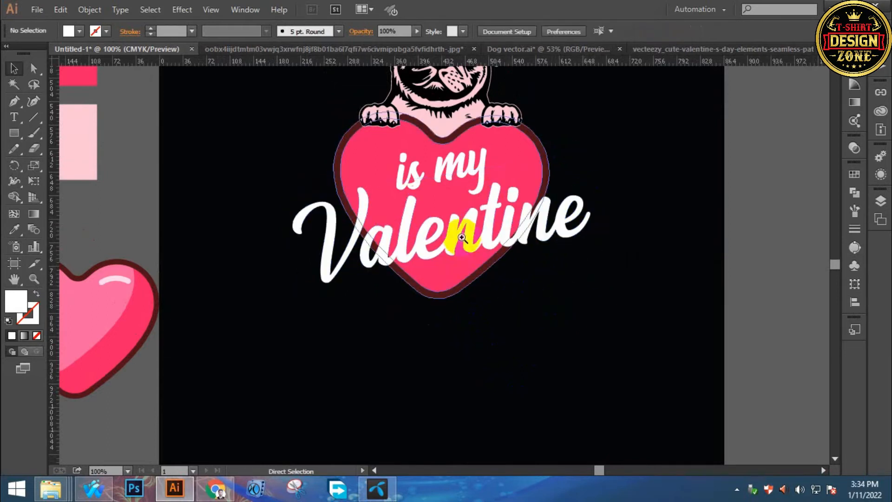
# - Enlarge "is my" slightly and nudge it to the left above "Valentine"
pyautogui.keyDown('ctrl'); pyautogui.click(450, 221); pyautogui.keyUp('ctrl')
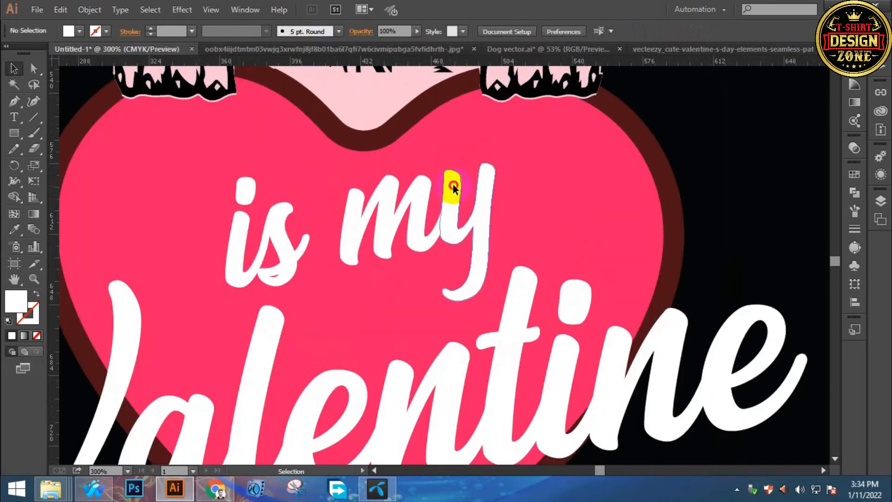
pyautogui.click(460, 196)
pyautogui.moveTo(504, 210); pyautogui.dragTo(529, 241)
pyautogui.press('Left')
pyautogui.press('Left')
pyautogui.press('Left')
pyautogui.press('Left')
pyautogui.press('Left')
pyautogui.press('Left')
pyautogui.press('Left')
pyautogui.press('Left')
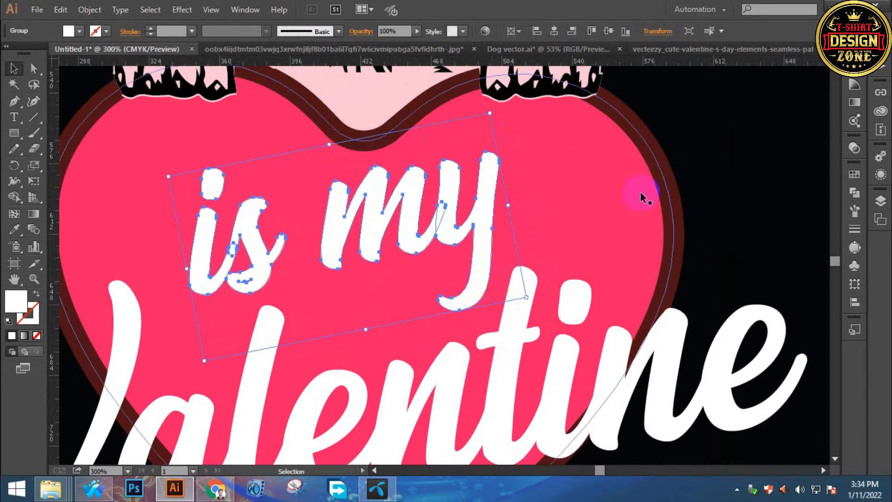
# - Place vertical guides at the left and right edges of the slanted "Valentine" lettering
pyautogui.click(706, 142)
pyautogui.hotkey('ctrl', '0')
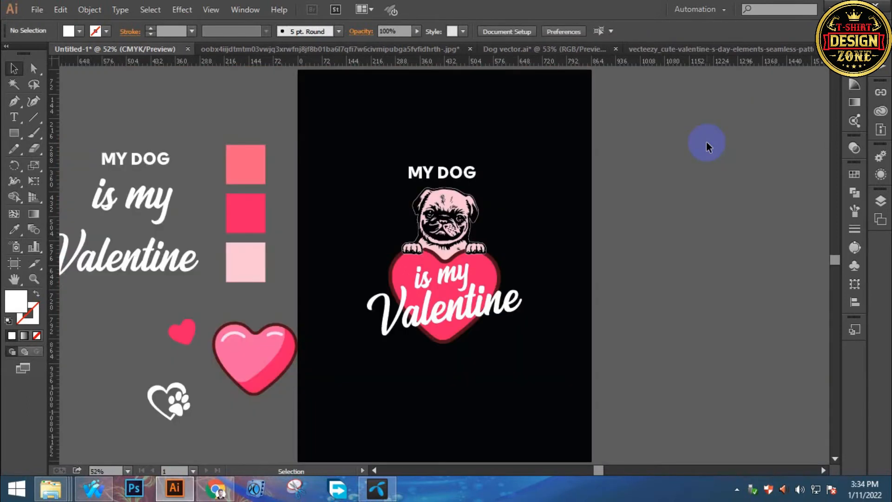
pyautogui.press('a')
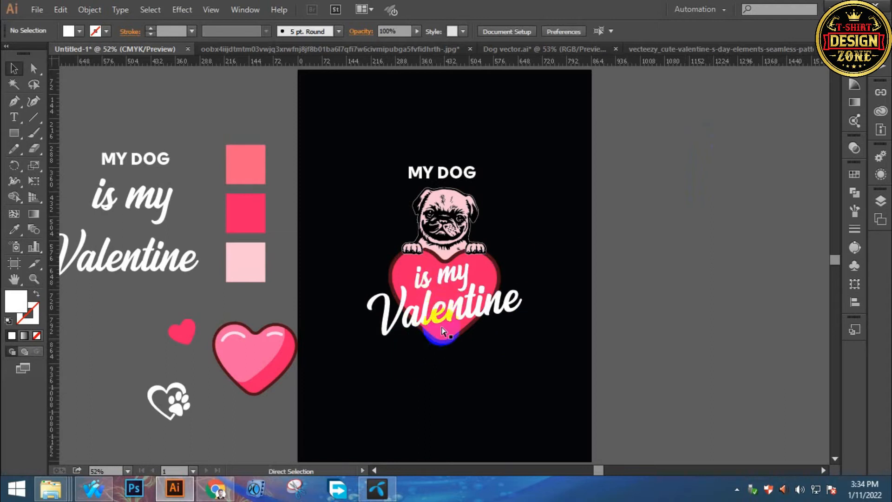
pyautogui.click(460, 284)
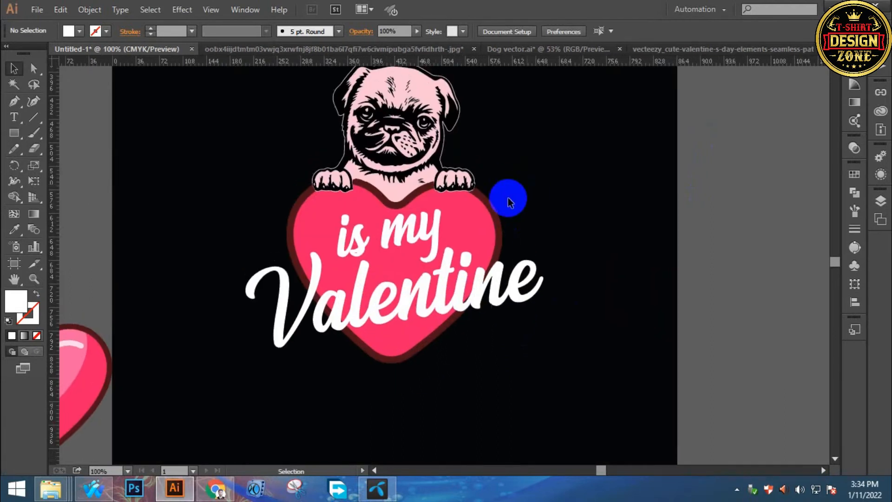
pyautogui.moveTo(212, 258); pyautogui.dragTo(243, 323)
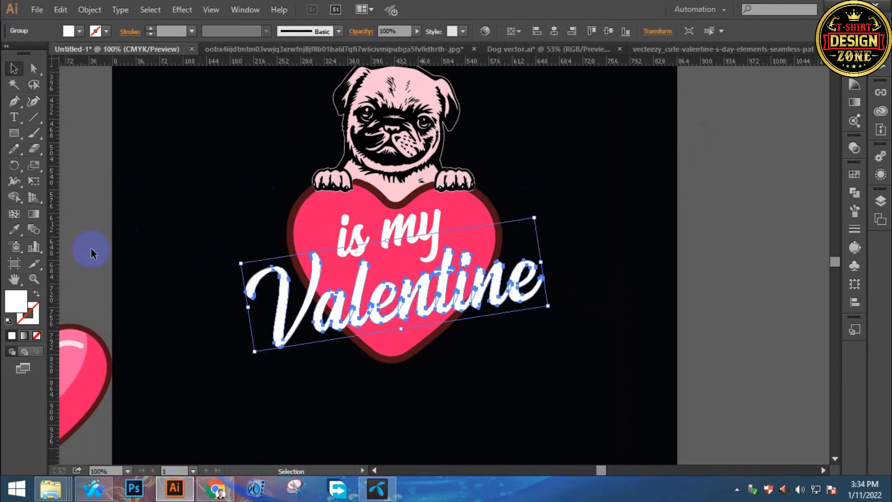
pyautogui.moveTo(403, 274); pyautogui.dragTo(543, 284)
pyautogui.moveTo(93, 272); pyautogui.dragTo(237, 362)
pyautogui.moveTo(218, 246); pyautogui.dragTo(267, 300)
pyautogui.moveTo(58, 215); pyautogui.dragTo(243, 293)
pyautogui.click(215, 273)
pyautogui.hotkey('ctrl', '0')
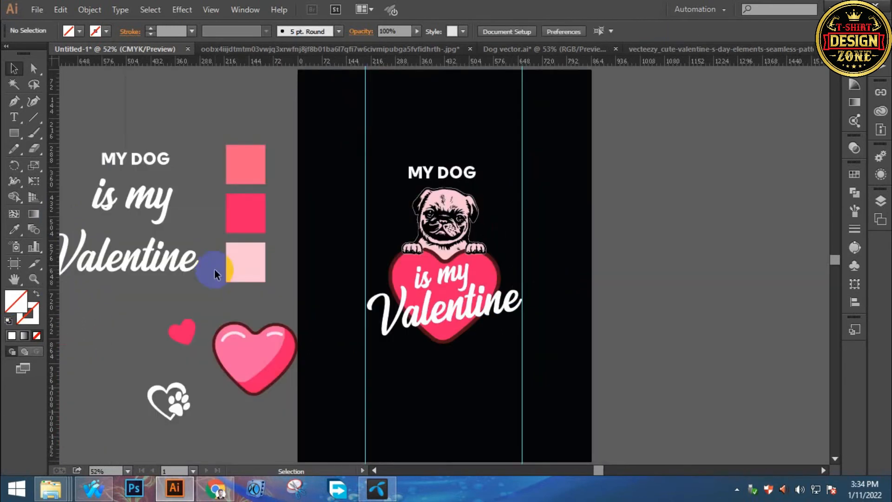
# - Convert the "MY DOG" heading above the pug to outlines
pyautogui.click(477, 196)
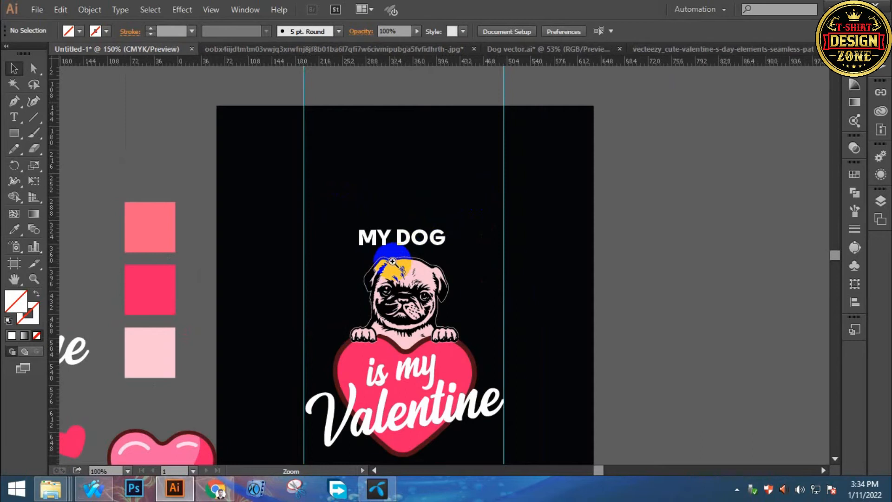
pyautogui.click(395, 261)
pyautogui.moveTo(522, 235); pyautogui.dragTo(400, 145)
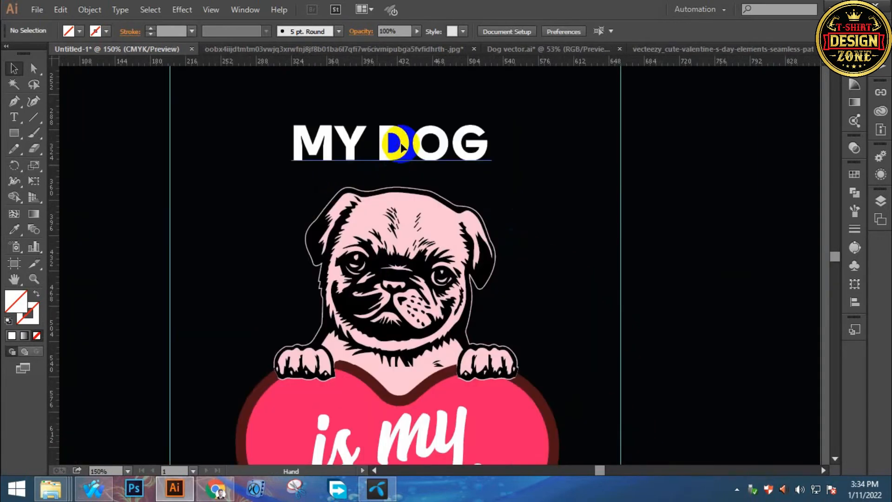
pyautogui.click(401, 146)
pyautogui.rightClick(402, 148)
pyautogui.click(441, 231)
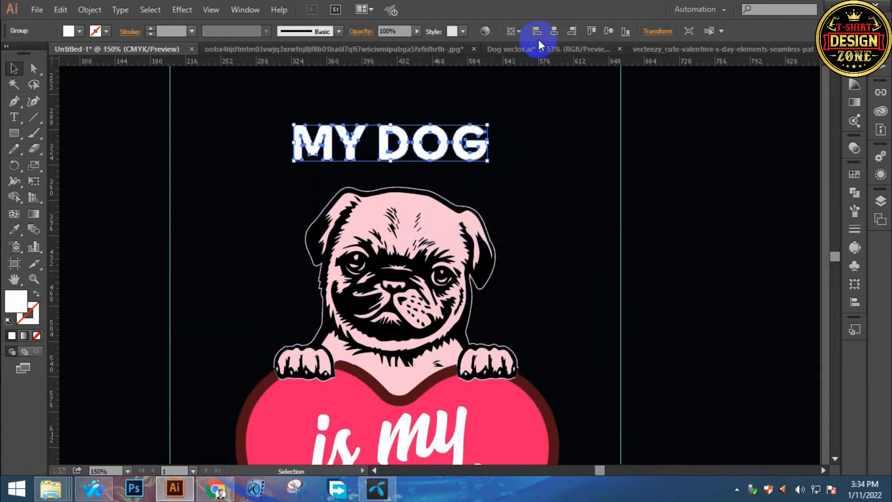
# - Center "MY DOG" horizontally above the pug and enlarge it to span the two vertical guides
pyautogui.hotkey('shift', 'Right')
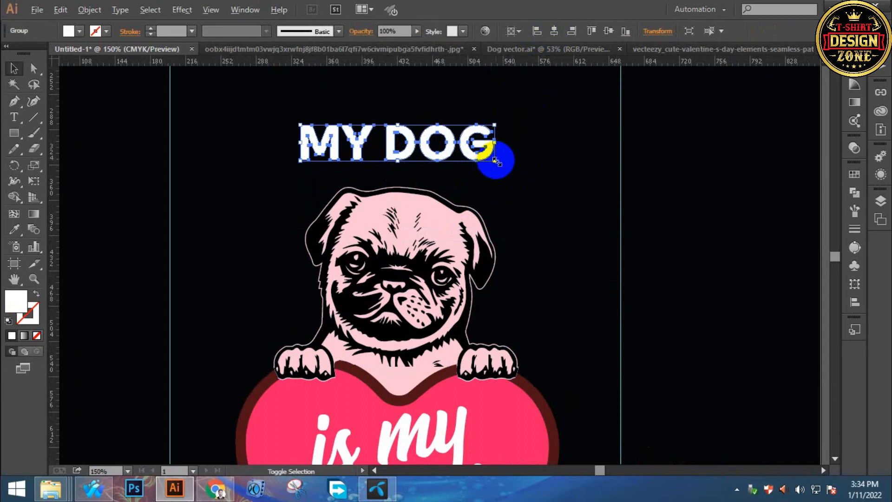
pyautogui.moveTo(493, 162); pyautogui.dragTo(615, 259)
pyautogui.click(587, 245)
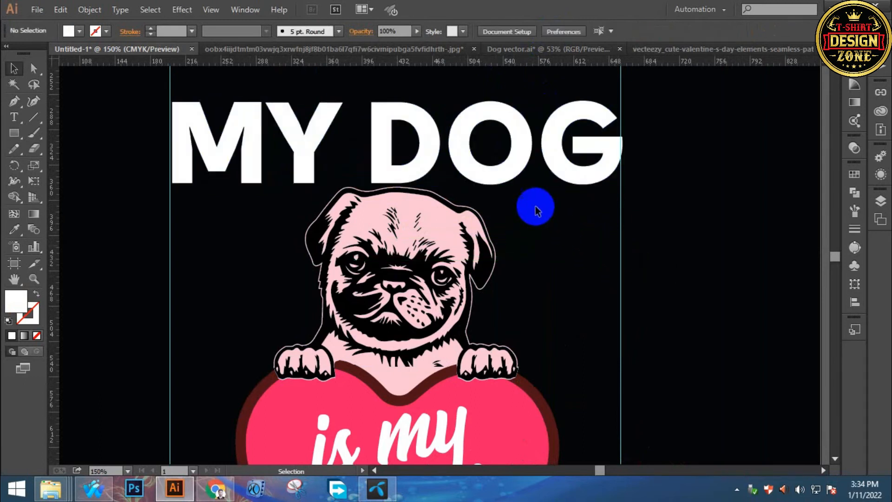
# - Lower the enlarged "MY DOG" lettering until its bottom edge tucks behind the top of the pug's head
pyautogui.click(510, 175)
pyautogui.press('Delete')
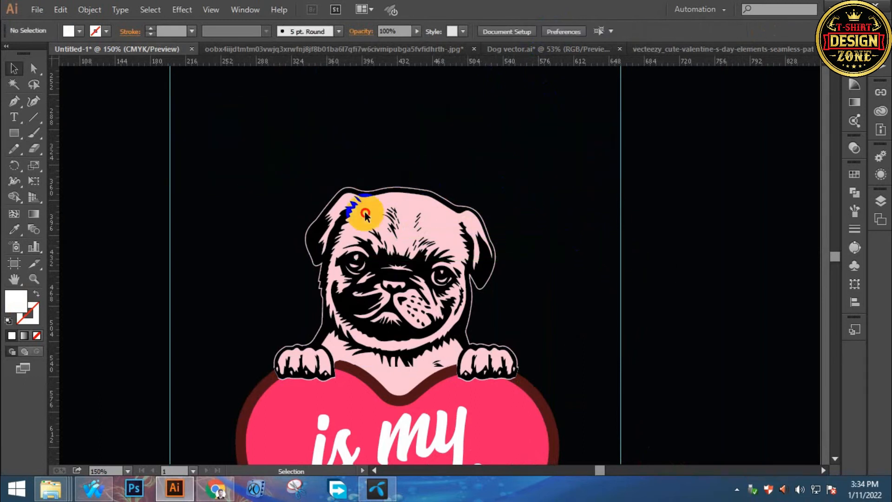
pyautogui.click(412, 268)
pyautogui.hotkey('ctrl', 'z')
pyautogui.click(508, 181)
pyautogui.hotkey('ctrl', 'z')
pyautogui.press('Down')
pyautogui.press('Down')
pyautogui.press('Down')
pyautogui.press('Down')
pyautogui.press('Down')
pyautogui.press('Down')
pyautogui.press('Down')
pyautogui.press('Down')
pyautogui.press('Down')
pyautogui.press('Down')
pyautogui.press('Down')
pyautogui.press('Down')
pyautogui.press('Down')
pyautogui.press('Down')
pyautogui.press('Down')
pyautogui.press('Down')
pyautogui.press('Down')
pyautogui.press('Down')
pyautogui.press('Down')
pyautogui.press('Down')
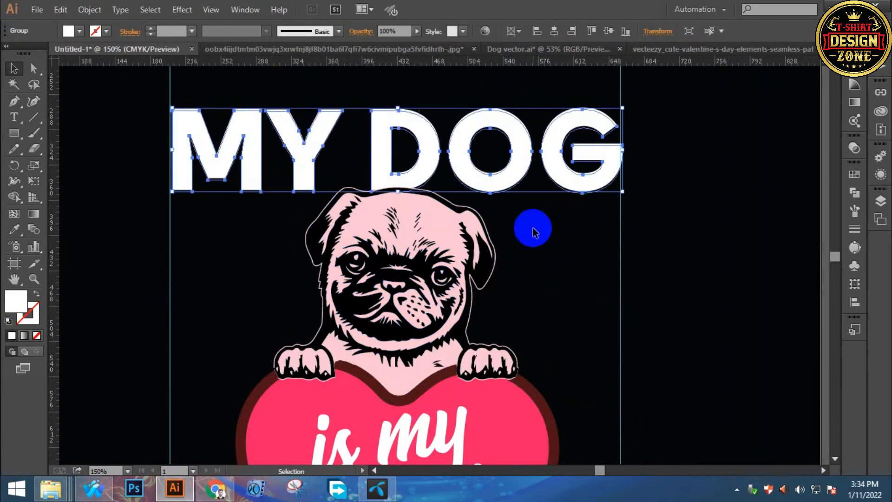
pyautogui.click(535, 258)
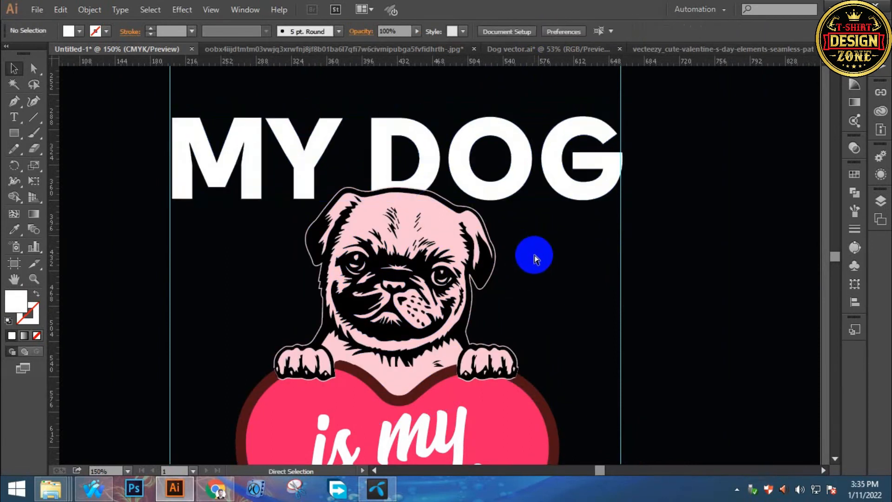
# - Duplicate the white heart-and-paw icon beside the artboard, placing the copy in the empty area below it
pyautogui.hotkey('ctrl', '0')
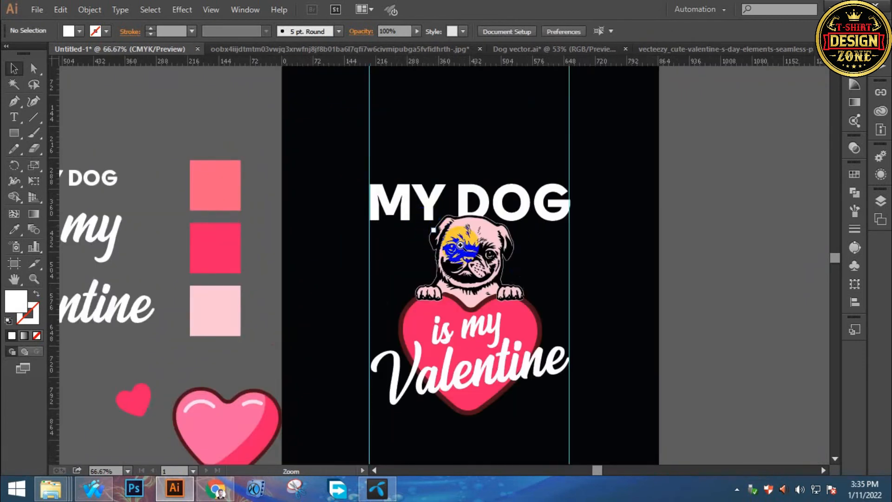
pyautogui.keyDown('ctrl'); pyautogui.click(460, 244); pyautogui.keyUp('ctrl')
pyautogui.moveTo(478, 245); pyautogui.dragTo(547, 169)
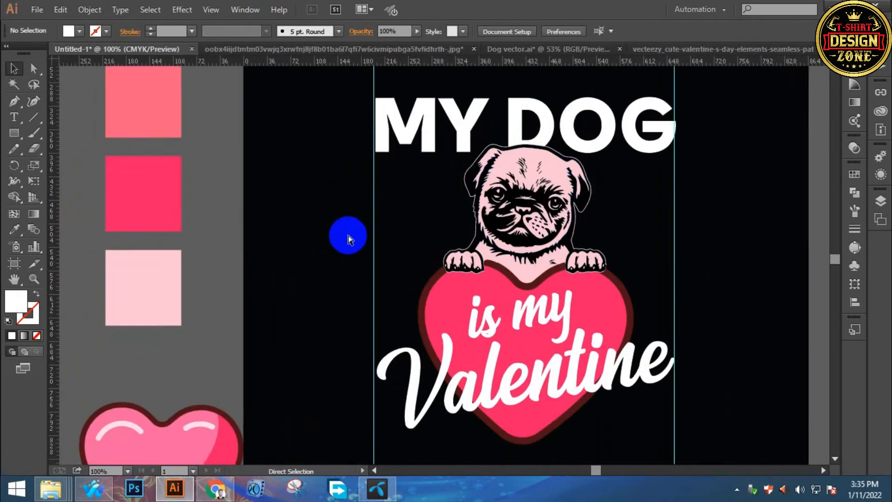
pyautogui.hotkey('ctrl', '-')
pyautogui.hotkey('ctrl', '-')
pyautogui.moveTo(291, 267); pyautogui.dragTo(281, 193)
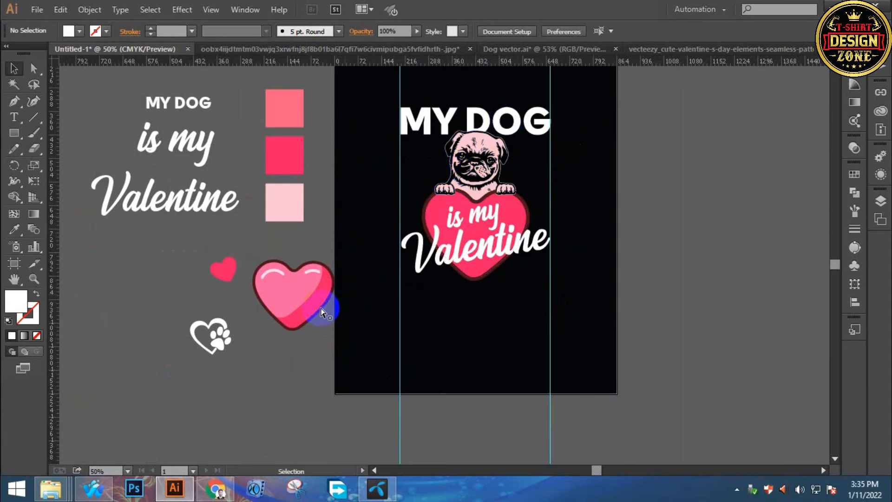
pyautogui.keyDown('ctrl'); pyautogui.click(303, 322); pyautogui.keyUp('ctrl')
pyautogui.keyDown('ctrl'); pyautogui.click(353, 290); pyautogui.keyUp('ctrl')
pyautogui.moveTo(432, 280); pyautogui.dragTo(364, 299)
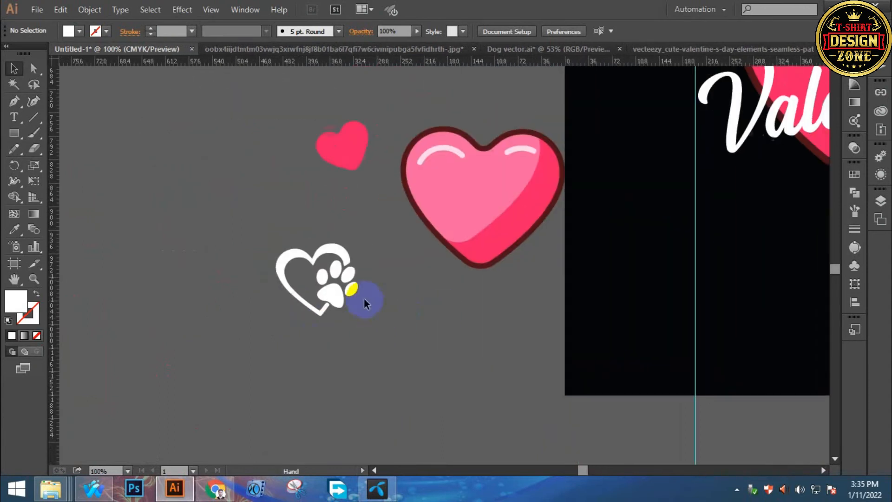
pyautogui.moveTo(452, 242); pyautogui.dragTo(402, 229)
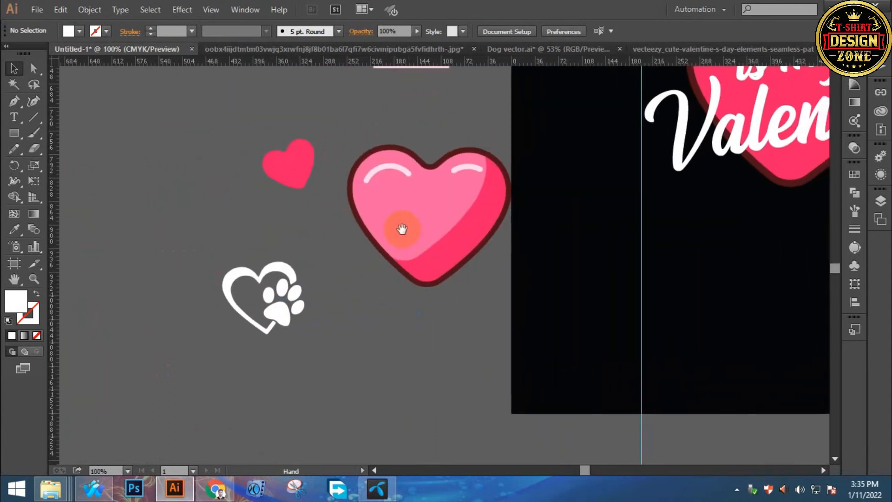
pyautogui.keyDown('ctrl'); pyautogui.click(329, 299); pyautogui.keyUp('ctrl')
pyautogui.moveTo(322, 233); pyautogui.dragTo(274, 126)
pyautogui.click(445, 307)
pyautogui.moveTo(389, 225); pyautogui.dragTo(434, 243)
pyautogui.keyDown('ctrl'); pyautogui.click(510, 314); pyautogui.keyUp('ctrl')
# - Ungroup the duplicated heart-and-paw icon completely and delete its heart outline, keeping only the paw
pyautogui.rightClick(411, 220)
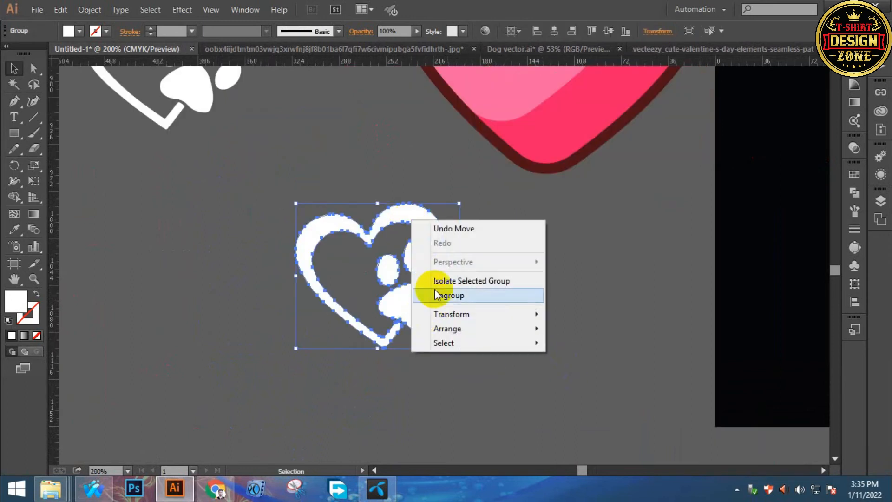
pyautogui.click(436, 295)
pyautogui.rightClick(400, 210)
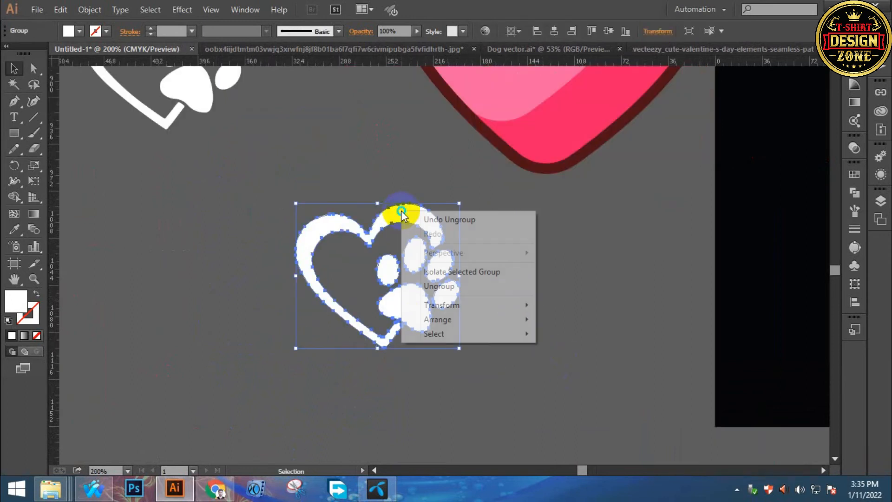
pyautogui.click(434, 230)
pyautogui.click(319, 199)
pyautogui.click(333, 263)
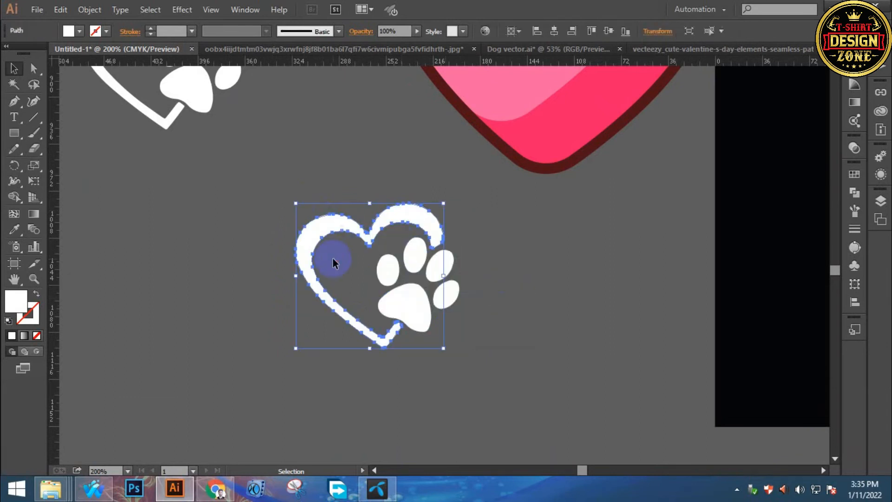
pyautogui.press('Delete')
# - Group the pieces of the paw and rotate it counterclockwise until it stands upright
pyautogui.click(350, 242)
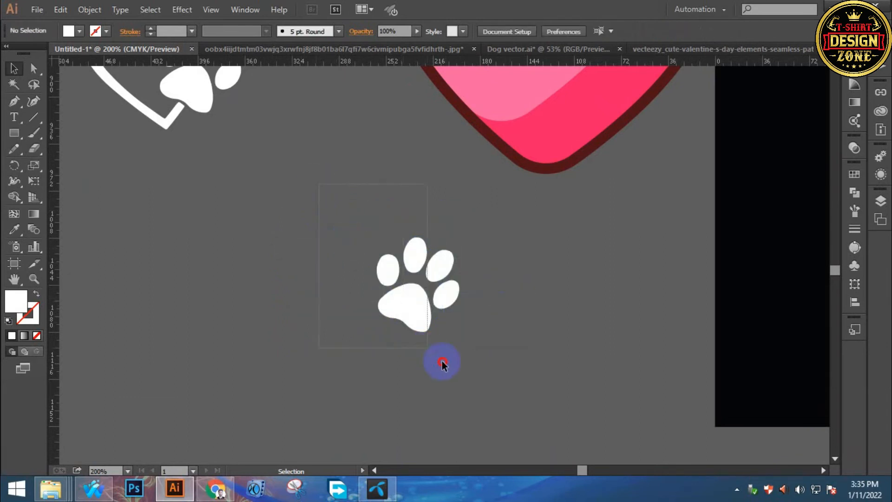
pyautogui.moveTo(442, 364); pyautogui.dragTo(448, 366)
pyautogui.press('a')
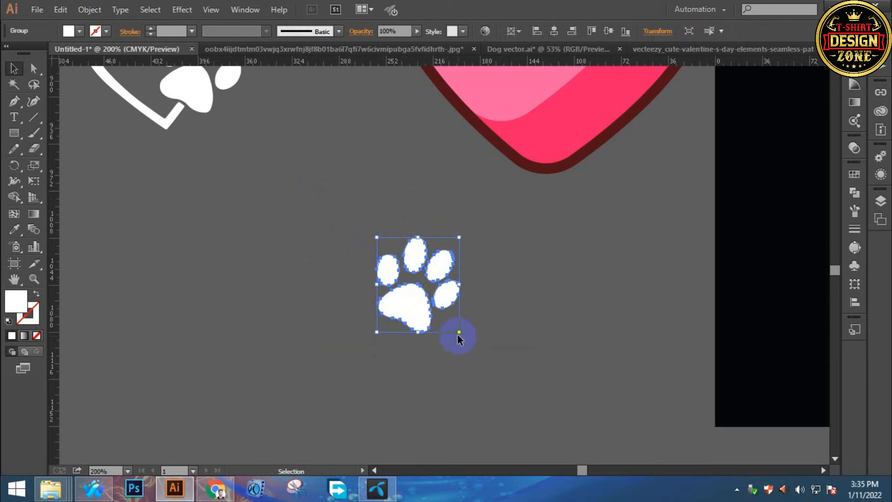
pyautogui.moveTo(464, 333); pyautogui.dragTo(467, 309)
pyautogui.click(498, 331)
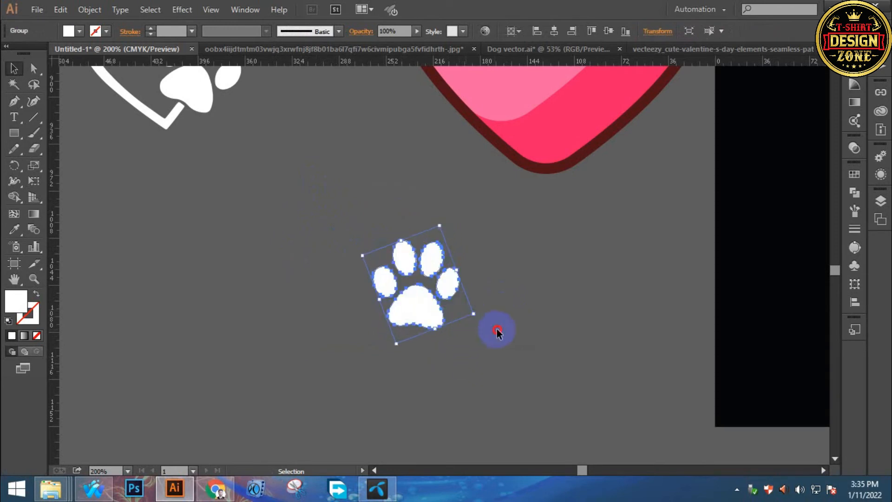
# - Move the upright paw onto the black artboard, just above the "MY DOG" lettering
pyautogui.hotkey('ctrl', '0')
pyautogui.press('v')
pyautogui.moveTo(215, 423); pyautogui.dragTo(472, 138)
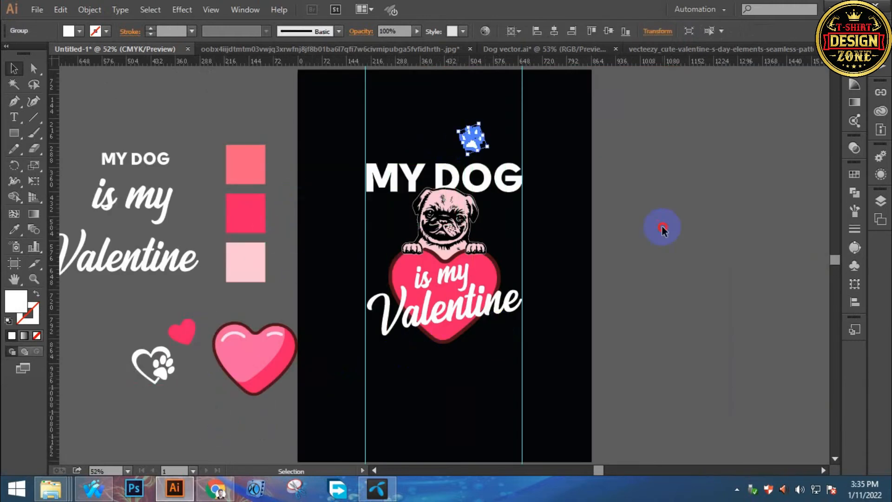
pyautogui.click(663, 228)
# - Ungroup the "MY DOG" lettering and delete the letter O from "DOG"
pyautogui.keyDown('ctrl'); pyautogui.click(475, 212); pyautogui.keyUp('ctrl')
pyautogui.keyDown('ctrl'); pyautogui.click(475, 212); pyautogui.keyUp('ctrl')
pyautogui.keyDown('ctrl'); pyautogui.click(393, 296); pyautogui.keyUp('ctrl')
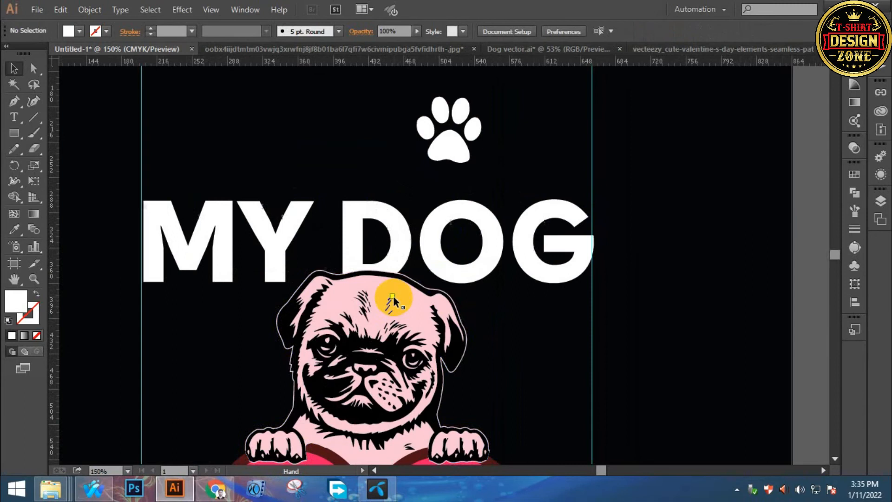
pyautogui.moveTo(503, 258); pyautogui.dragTo(496, 256)
pyautogui.click(477, 236)
pyautogui.rightClick(477, 237)
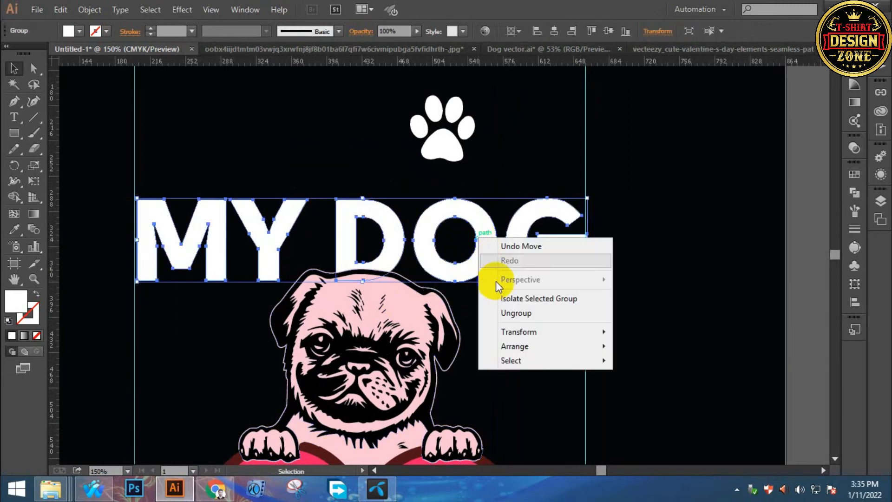
pyautogui.click(506, 313)
pyautogui.click(508, 269)
# - Move the paw into the gap between D and G and enlarge it to about the height of the letters
pyautogui.moveTo(484, 250); pyautogui.dragTo(453, 248)
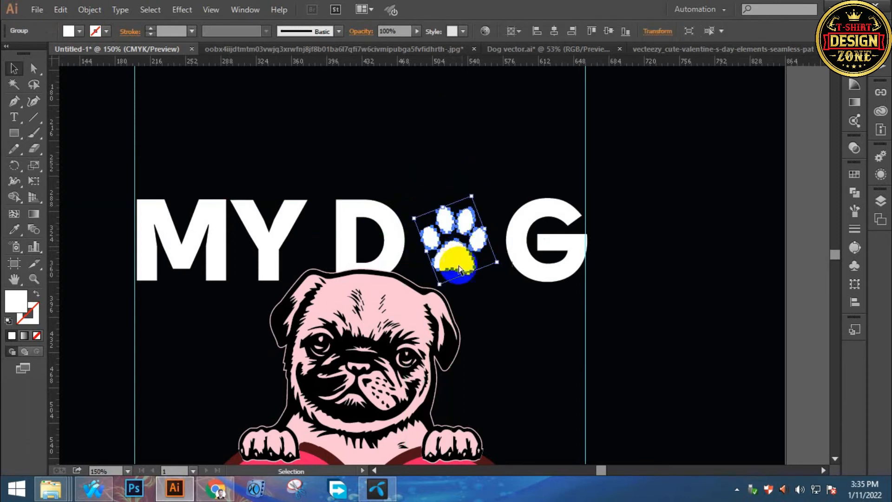
pyautogui.scroll(3, 448, 247)
pyautogui.moveTo(432, 200); pyautogui.dragTo(428, 192)
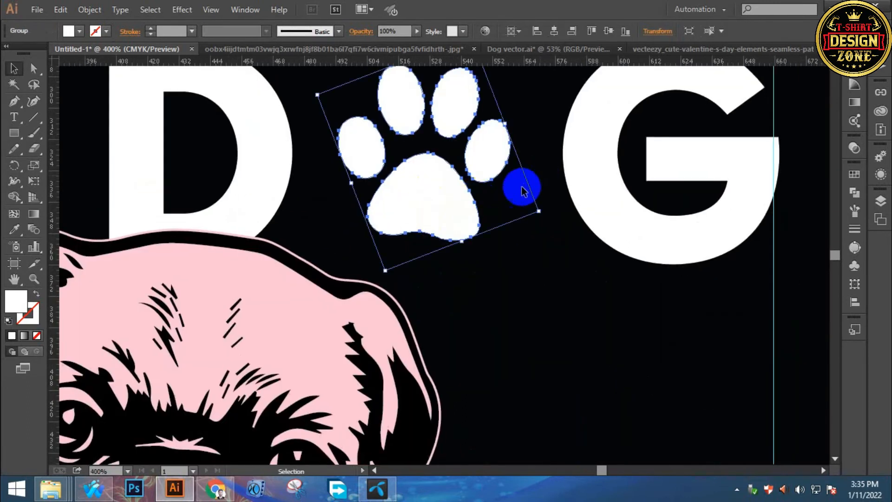
pyautogui.moveTo(538, 212); pyautogui.dragTo(467, 324)
pyautogui.click(530, 287)
pyautogui.click(472, 278)
pyautogui.press('Right')
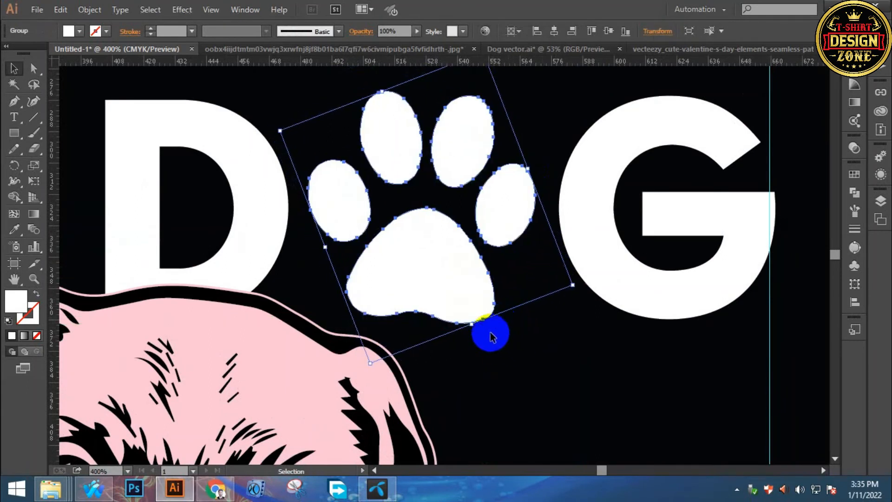
pyautogui.click(506, 348)
# - Align the bottom edge of the paw with the bottom of the letter G
pyautogui.click(473, 295)
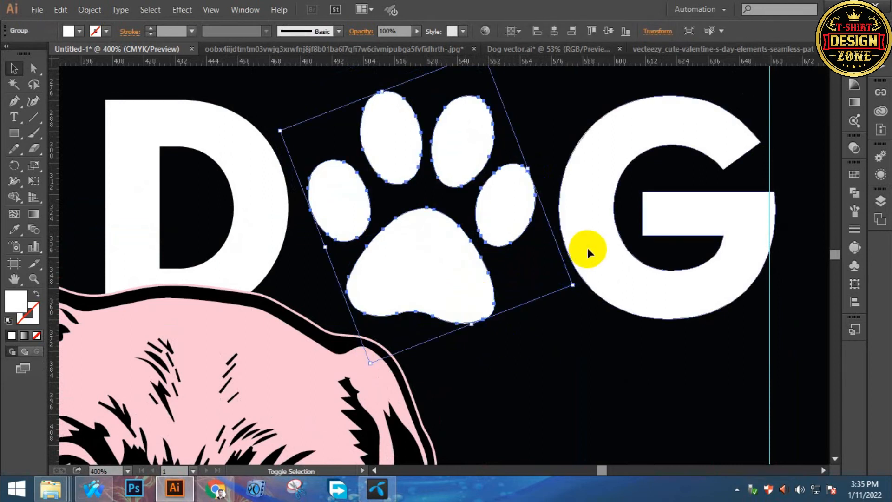
pyautogui.keyDown('shift'); pyautogui.click(587, 247); pyautogui.keyUp('shift')
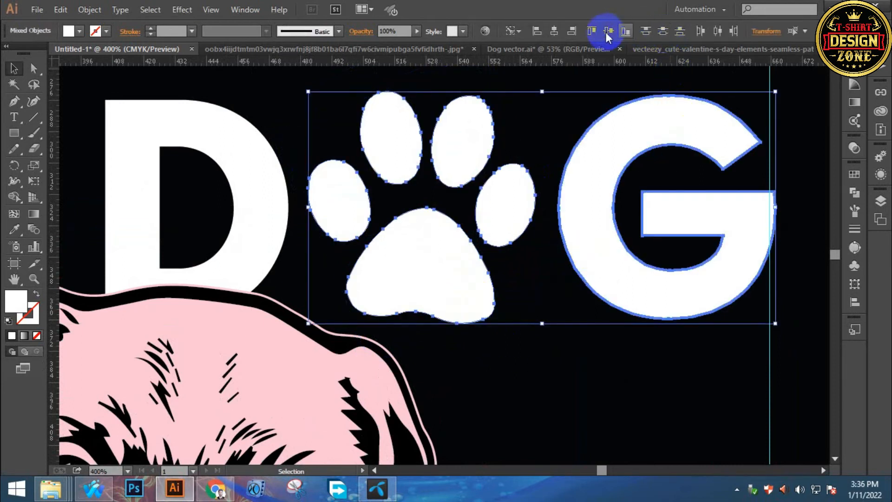
pyautogui.click(625, 32)
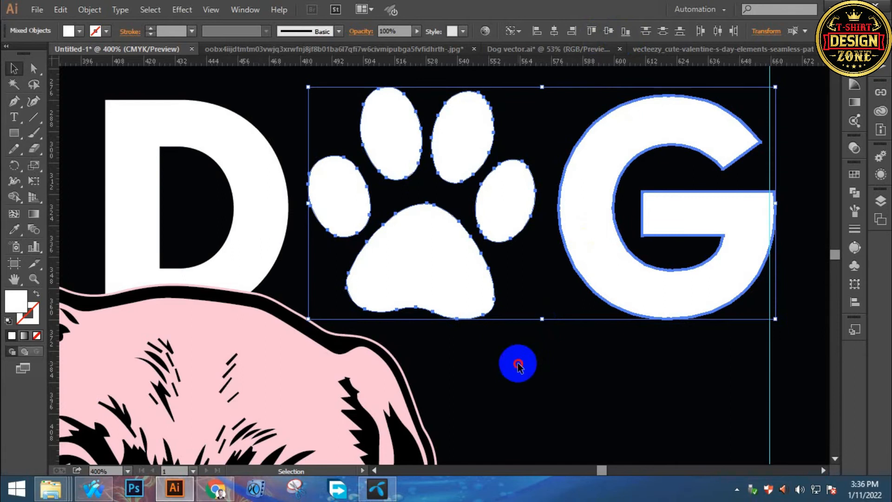
pyautogui.click(518, 364)
pyautogui.hotkey('ctrl', '0')
pyautogui.hotkey('ctrl', 'space')
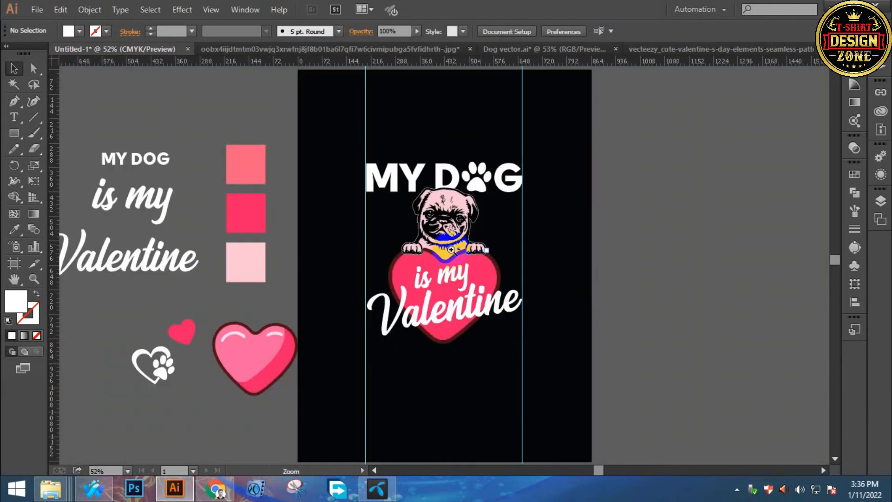
pyautogui.click(423, 258)
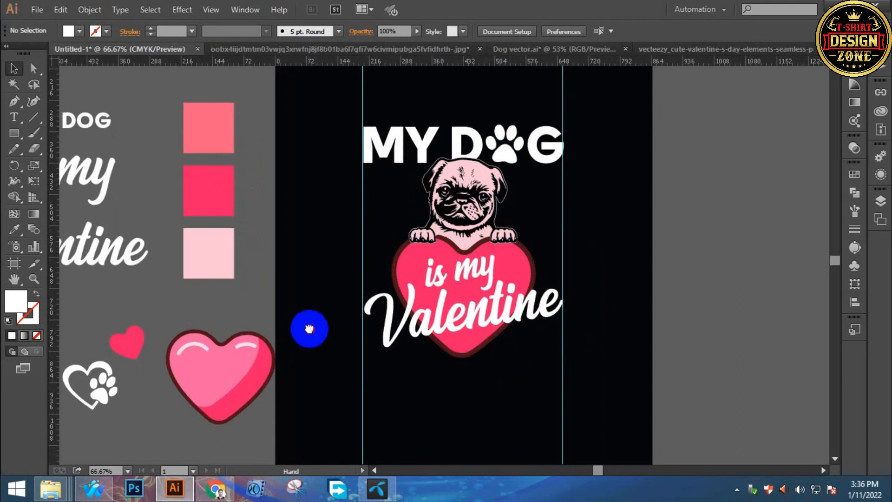
# - Recolour the "MY DOG" lettering and its paw with the salmon-pink of the uppermost colour swatch square
pyautogui.moveTo(309, 330); pyautogui.dragTo(419, 313)
pyautogui.moveTo(553, 301); pyautogui.dragTo(435, 318)
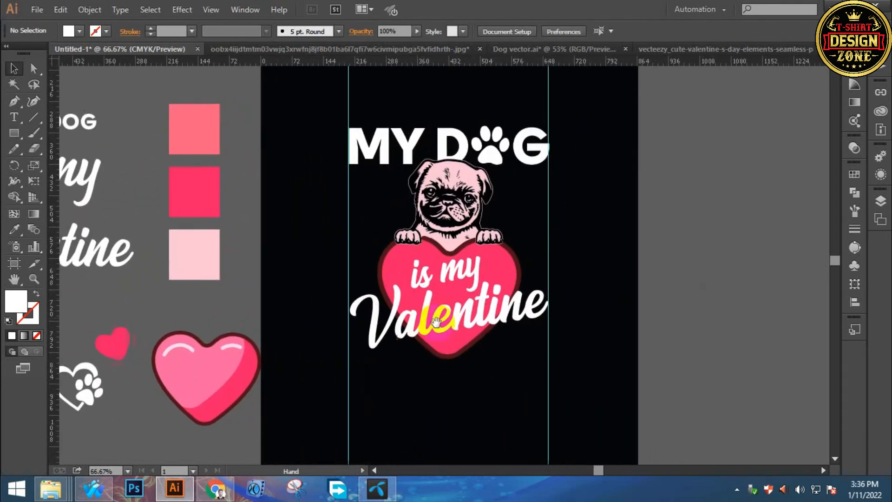
pyautogui.moveTo(414, 261); pyautogui.dragTo(341, 261)
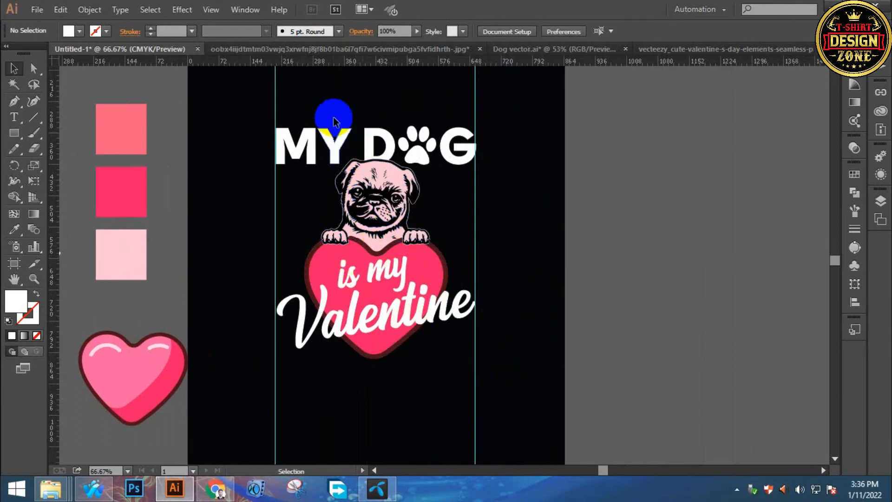
pyautogui.moveTo(321, 116); pyautogui.dragTo(454, 145)
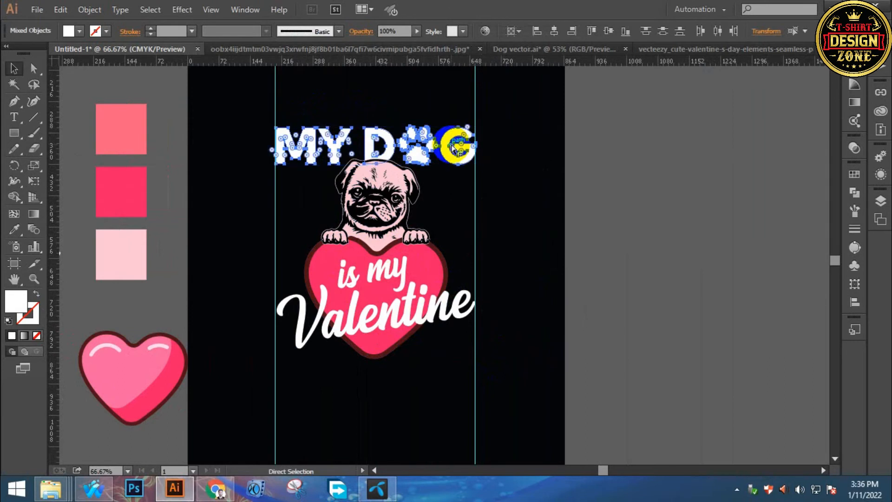
pyautogui.click(14, 229)
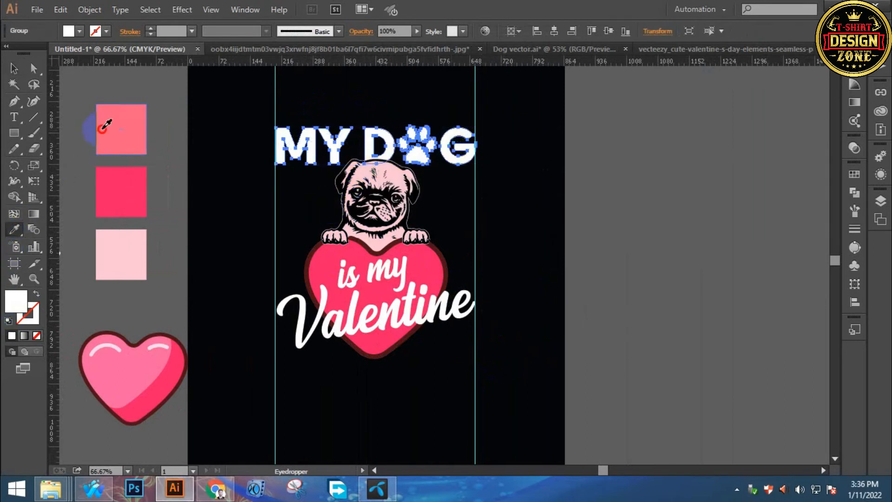
pyautogui.click(103, 128)
pyautogui.click(17, 73)
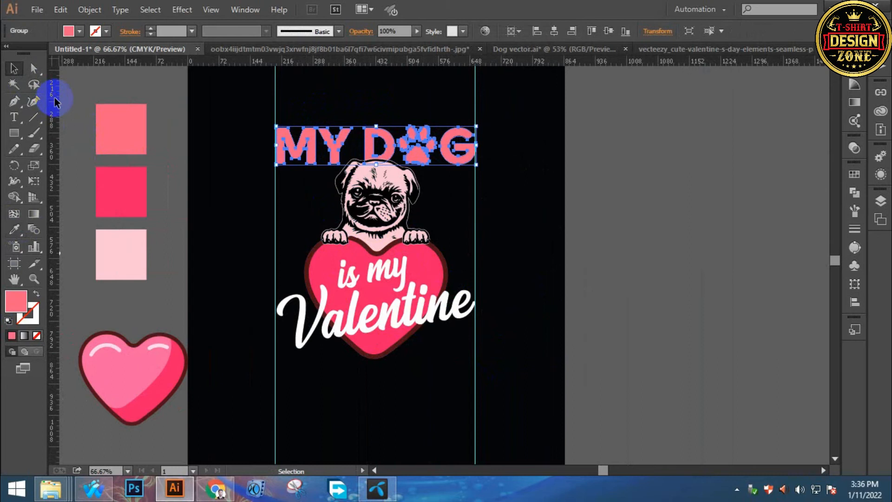
pyautogui.click(210, 161)
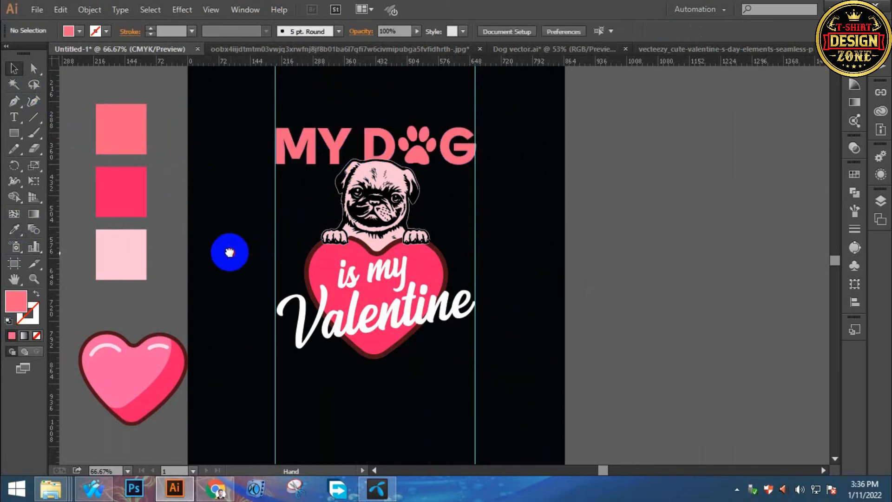
# - Place a copy of the small pink heart from the pasteboard beside the left side of the pug's head
pyautogui.hotkey('ctrl', '-')
pyautogui.hotkey('ctrl', '-')
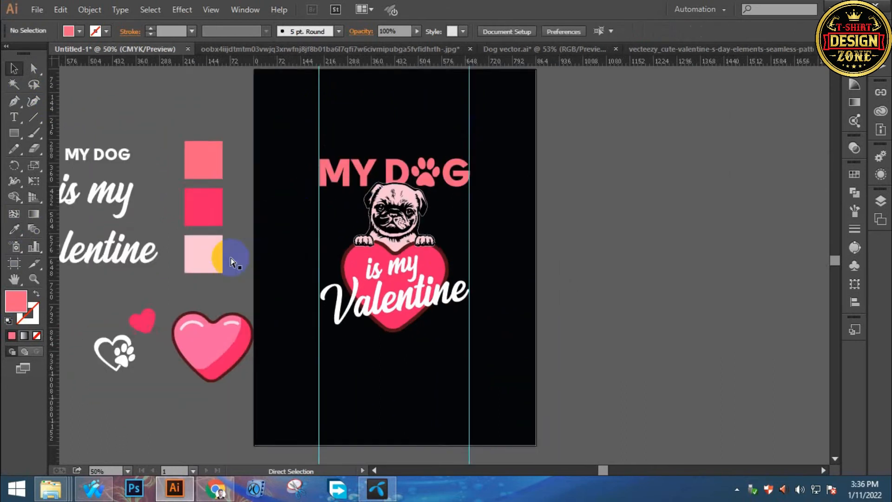
pyautogui.hotkey('ctrl', 'space')
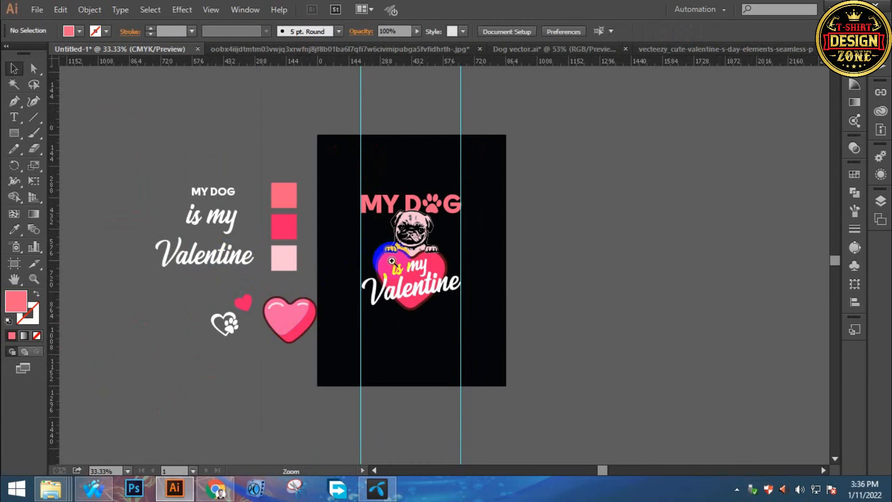
pyautogui.click(392, 261)
pyautogui.click(392, 261)
pyautogui.click(144, 282)
pyautogui.moveTo(144, 282); pyautogui.dragTo(405, 146)
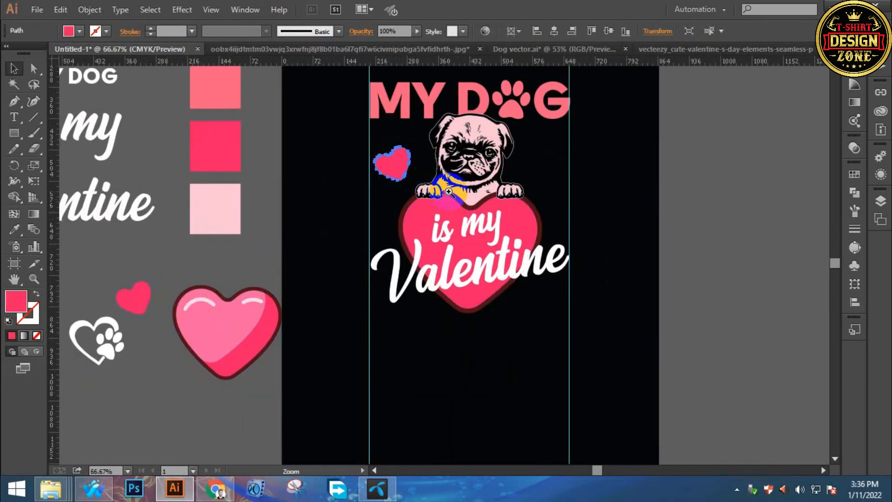
# - Shrink the heart and copy it so that two small hearts sit on each side of the pug
pyautogui.click(449, 192)
pyautogui.click(449, 191)
pyautogui.moveTo(368, 333); pyautogui.dragTo(293, 149)
pyautogui.click(349, 324)
pyautogui.moveTo(285, 152); pyautogui.dragTo(633, 166)
pyautogui.moveTo(632, 163); pyautogui.dragTo(661, 321)
pyautogui.click(704, 288)
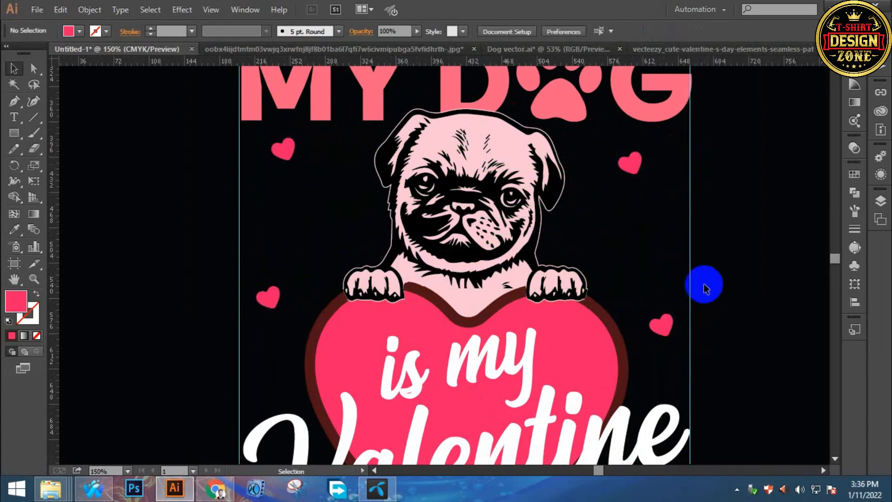
# - Draw a small pink square on the empty black area left of the pug design
pyautogui.hotkey('ctrl', '0')
pyautogui.click(441, 265)
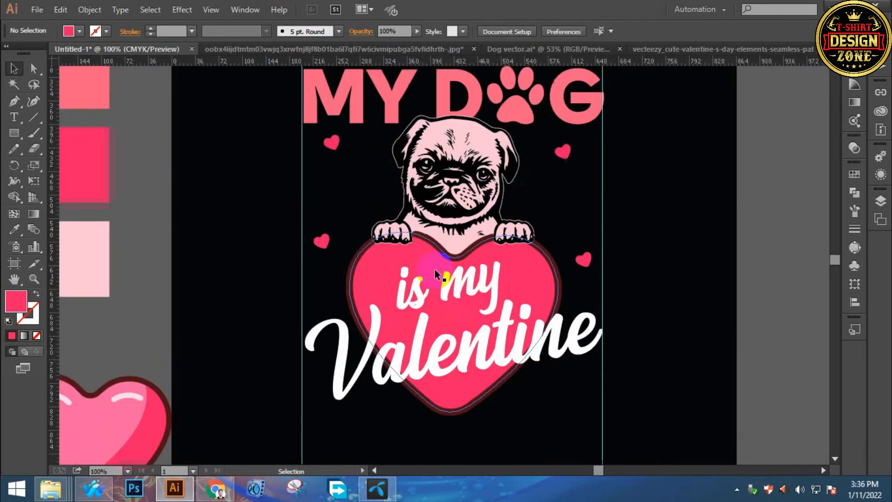
pyautogui.moveTo(253, 224); pyautogui.dragTo(259, 232)
pyautogui.moveTo(14, 133); pyautogui.dragTo(52, 136)
pyautogui.moveTo(223, 186)
pyautogui.mouseDown()
pyautogui.moveTo(233, 207)
pyautogui.moveTo(250, 211)
pyautogui.mouseUp()
pyautogui.click(18, 70)
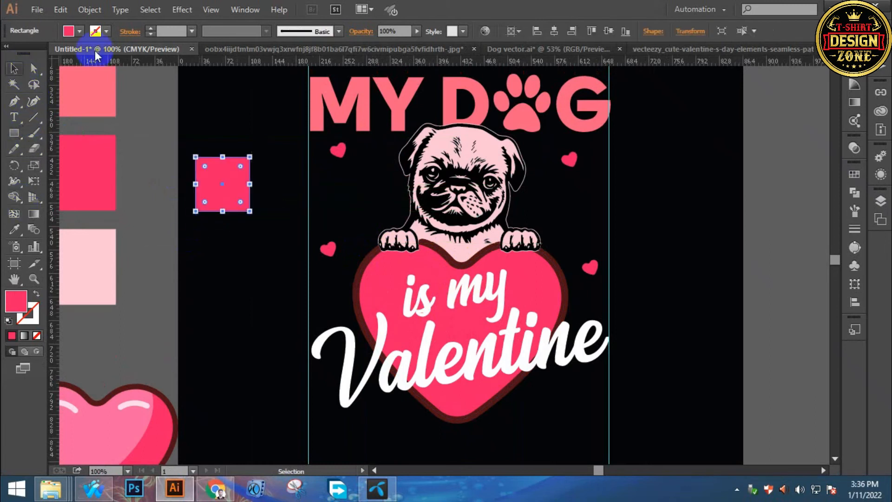
# - Turn the square into a four-petal flower with an 88% Pucker & Bloat effect and expand its appearance
pyautogui.click(182, 9)
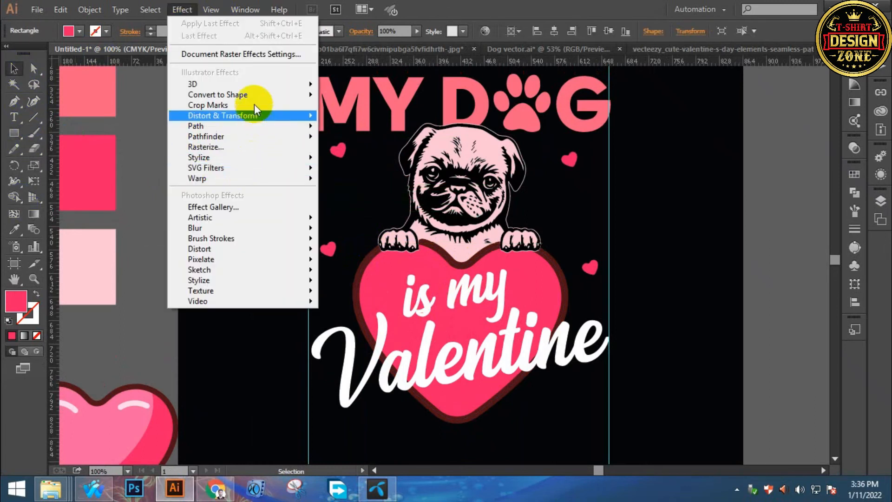
pyautogui.moveTo(307, 115)
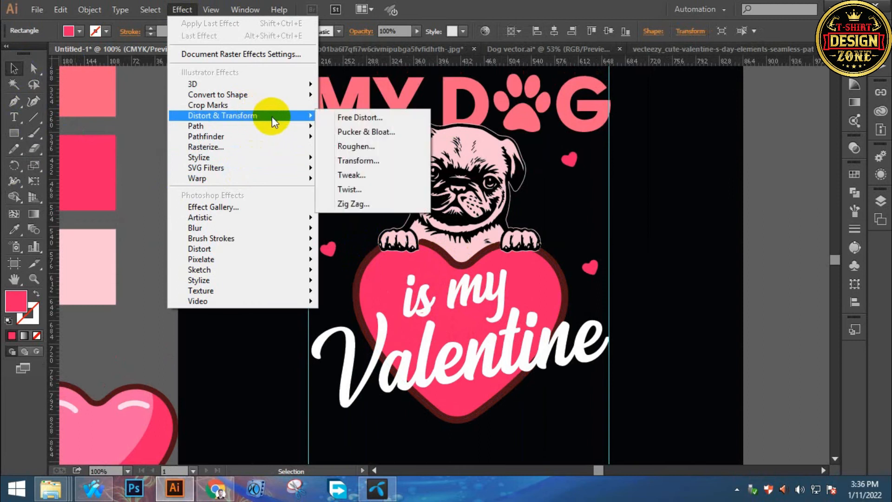
pyautogui.click(351, 132)
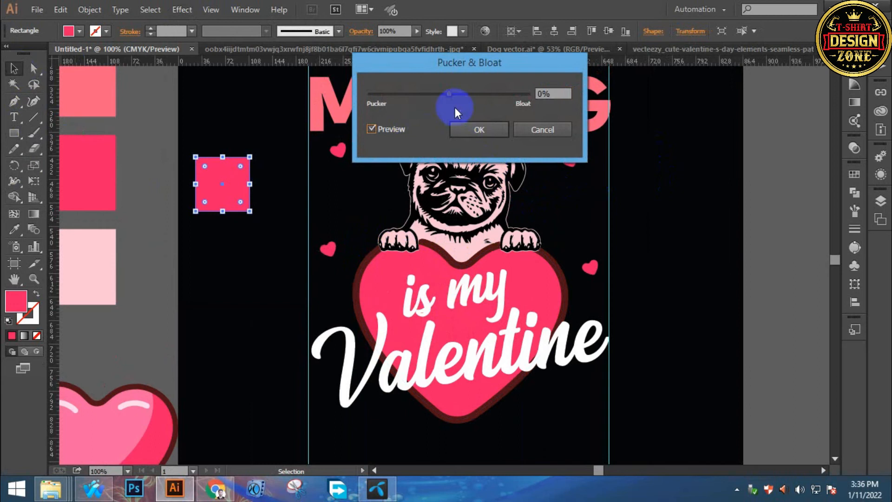
pyautogui.moveTo(466, 94); pyautogui.dragTo(481, 96)
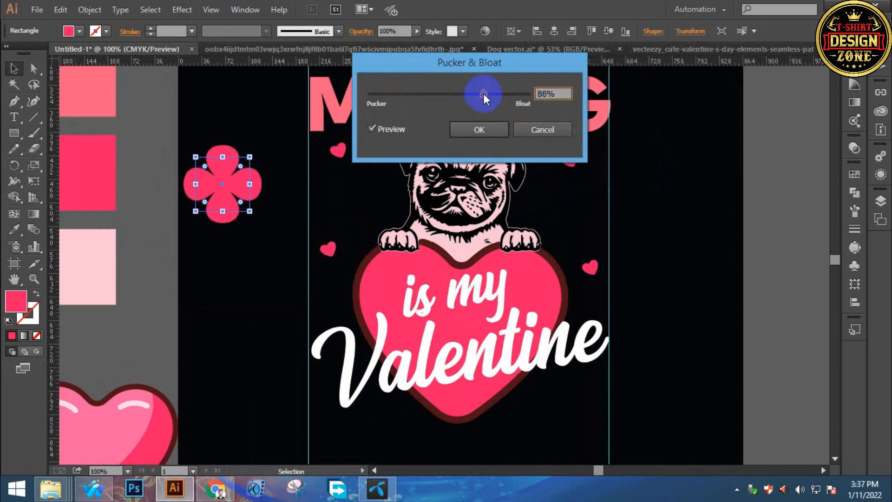
pyautogui.click(498, 129)
pyautogui.click(94, 14)
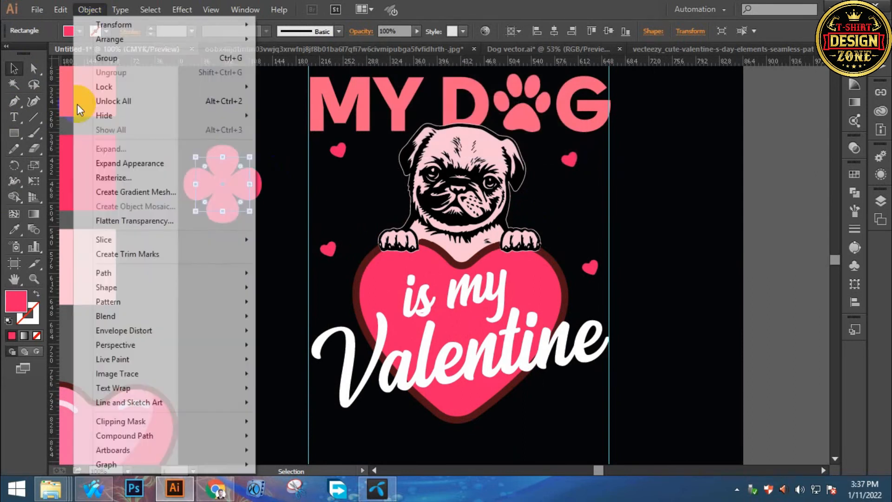
pyautogui.click(122, 163)
# - Scale the flower down around its centre and recolour it with the salmon-pink swatch colour
pyautogui.click(190, 176)
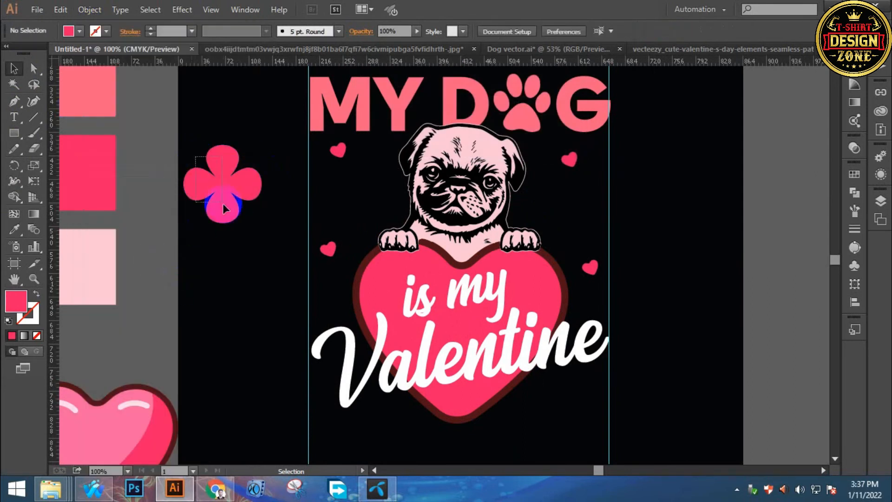
pyautogui.moveTo(224, 204); pyautogui.dragTo(224, 204)
pyautogui.moveTo(184, 146); pyautogui.dragTo(199, 161)
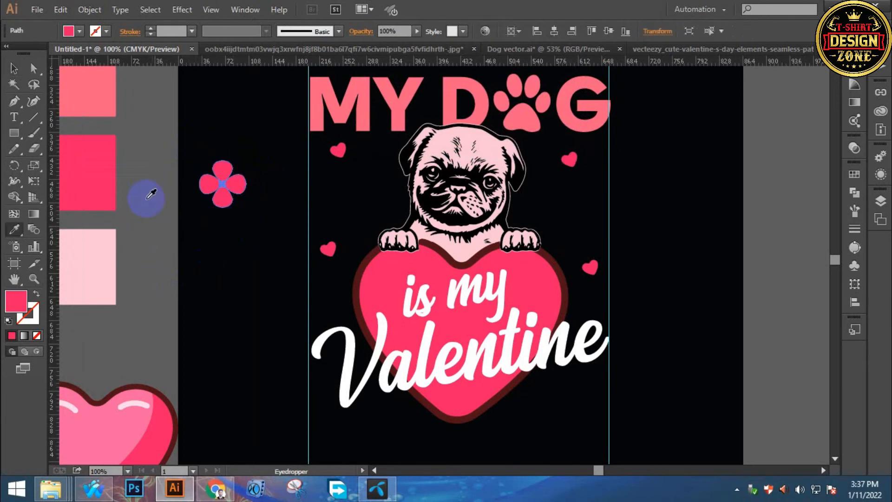
pyautogui.click(106, 94)
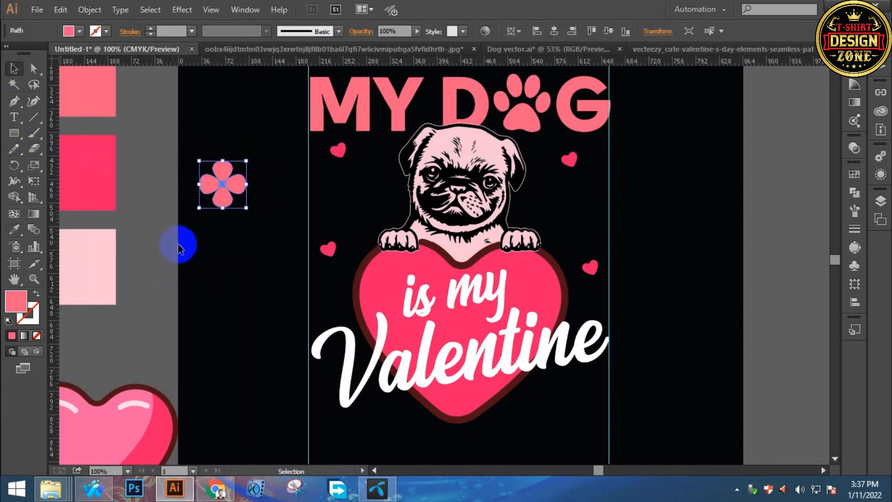
pyautogui.click(223, 254)
# - Draw a circle about 8.2 px across at the centre of the flower
pyautogui.click(258, 203)
pyautogui.click(424, 268)
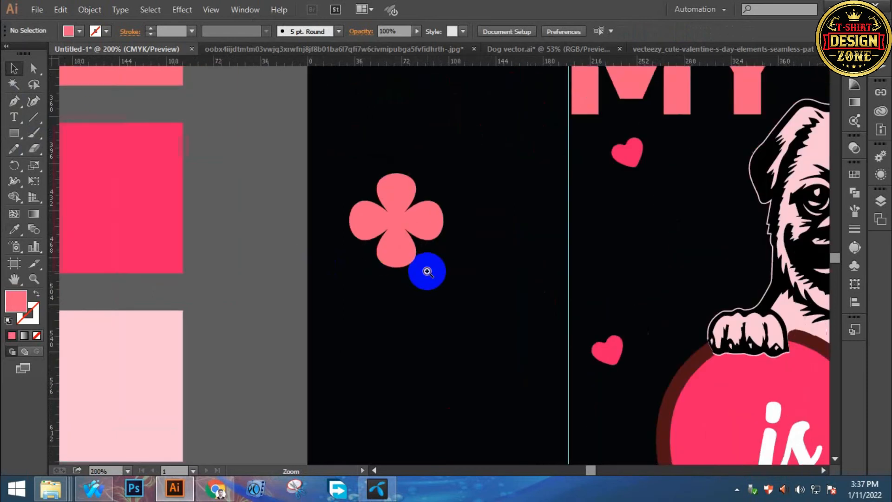
pyautogui.click(425, 269)
pyautogui.click(425, 253)
pyautogui.moveTo(408, 285); pyautogui.dragTo(387, 316)
pyautogui.moveTo(12, 143); pyautogui.dragTo(59, 160)
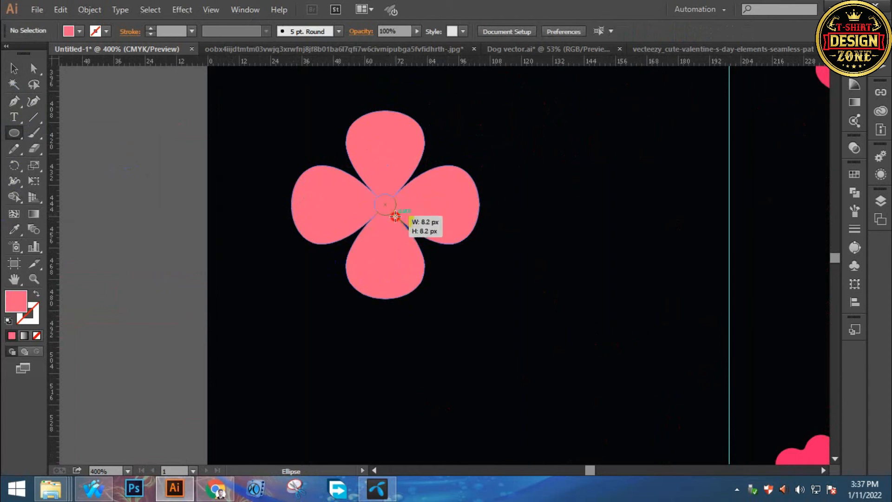
pyautogui.moveTo(395, 217); pyautogui.dragTo(395, 216)
# - Fill the small circle at the flower's centre with white
pyautogui.click(82, 31)
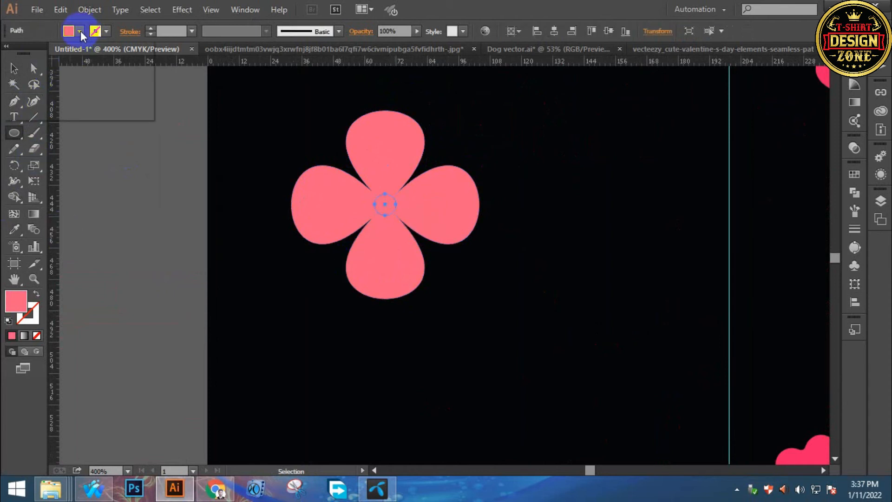
pyautogui.click(28, 54)
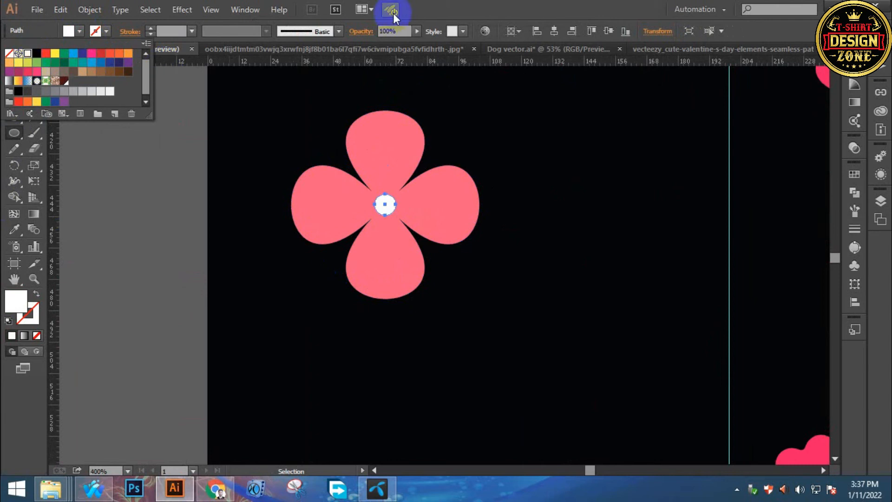
pyautogui.click(439, 12)
pyautogui.click(251, 174)
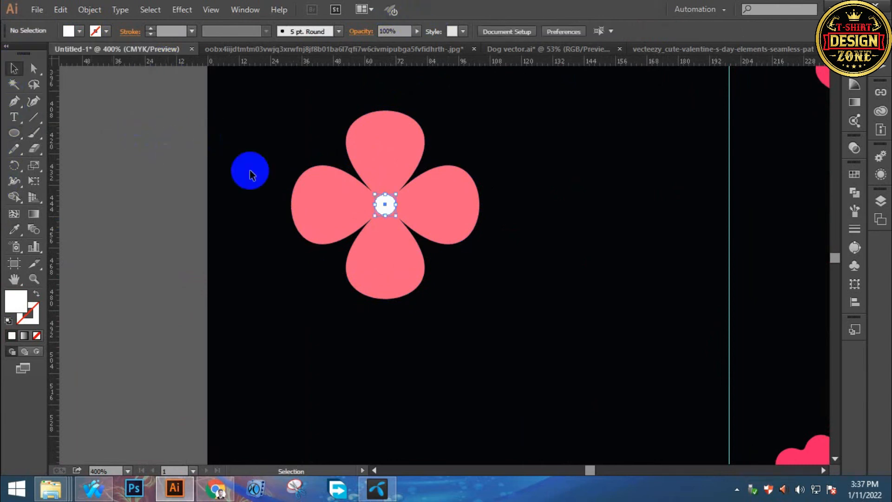
# - Group the four petals with their white centre circle
pyautogui.moveTo(303, 133); pyautogui.dragTo(442, 285)
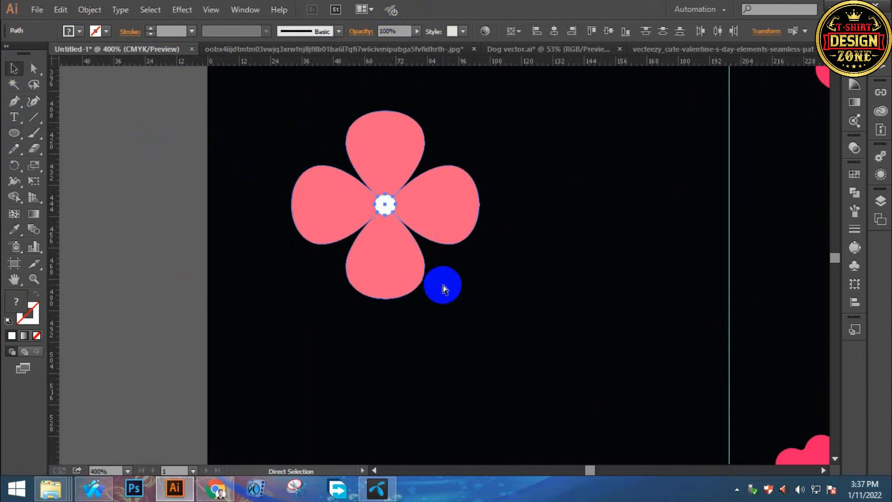
pyautogui.click(118, 155)
pyautogui.click(177, 204)
# - Shrink the flower and distribute copies: two left of the pug, one to its right, one at the heart's lower right, one on the pasteboard
pyautogui.hotkey('ctrl', '0')
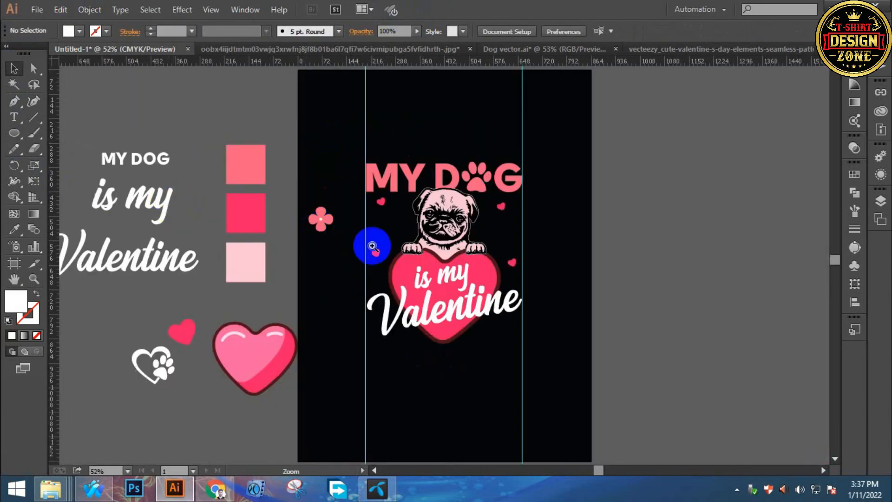
pyautogui.hotkey('ctrl', '=')
pyautogui.hotkey('ctrl', '=')
pyautogui.moveTo(317, 133); pyautogui.dragTo(384, 229)
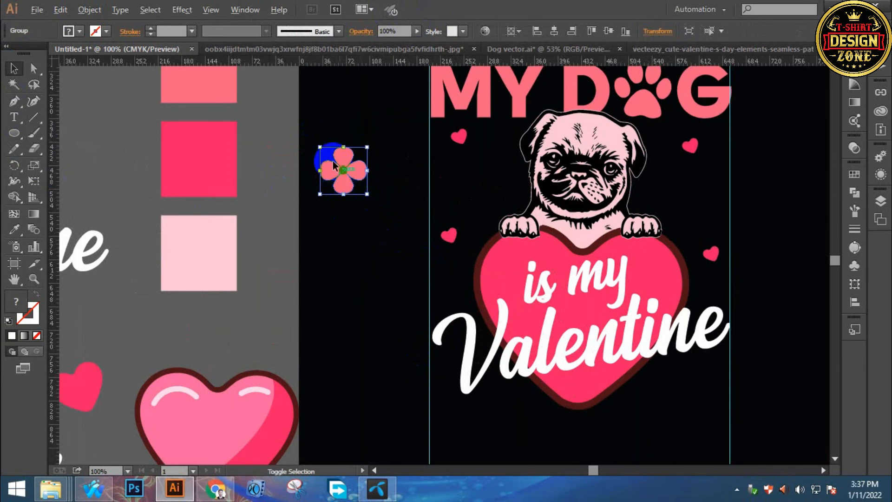
pyautogui.moveTo(320, 148); pyautogui.dragTo(453, 288)
pyautogui.click(341, 138)
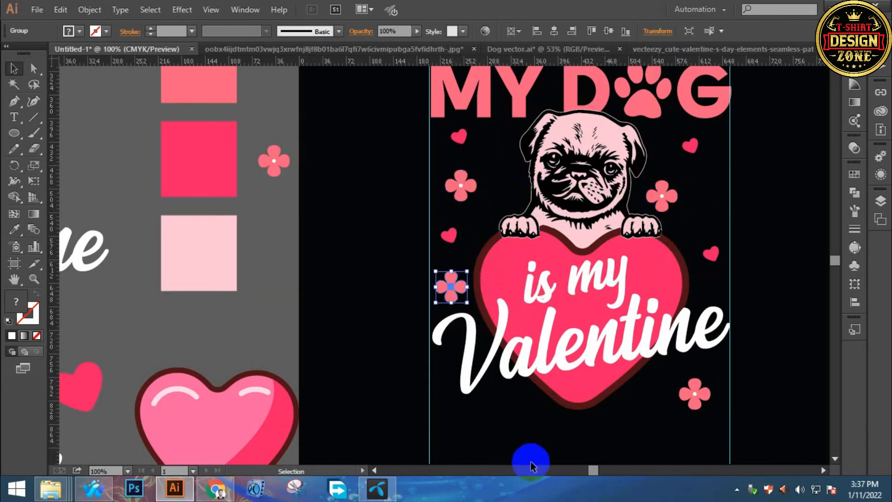
pyautogui.click(553, 423)
# - Make a copy of the small heart above the lower left flower, reflected across the vertical axis
pyautogui.hotkey('ctrl', '0')
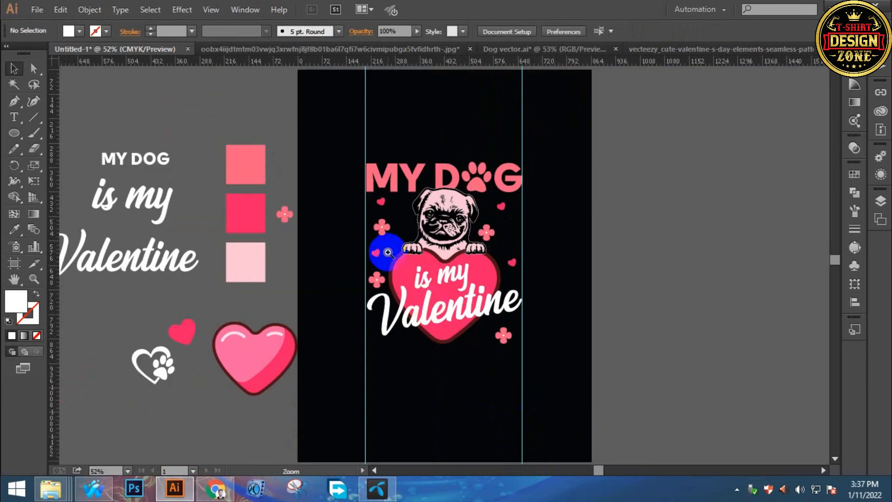
pyautogui.keyDown('ctrl'); pyautogui.click(389, 253); pyautogui.keyUp('ctrl')
pyautogui.keyDown('ctrl'); pyautogui.click(446, 294); pyautogui.keyUp('ctrl')
pyautogui.keyDown('ctrl'); pyautogui.click(457, 295); pyautogui.keyUp('ctrl')
pyautogui.keyDown('ctrl'); pyautogui.click(420, 244); pyautogui.keyUp('ctrl')
pyautogui.keyDown('ctrl'); pyautogui.click(420, 243); pyautogui.keyUp('ctrl')
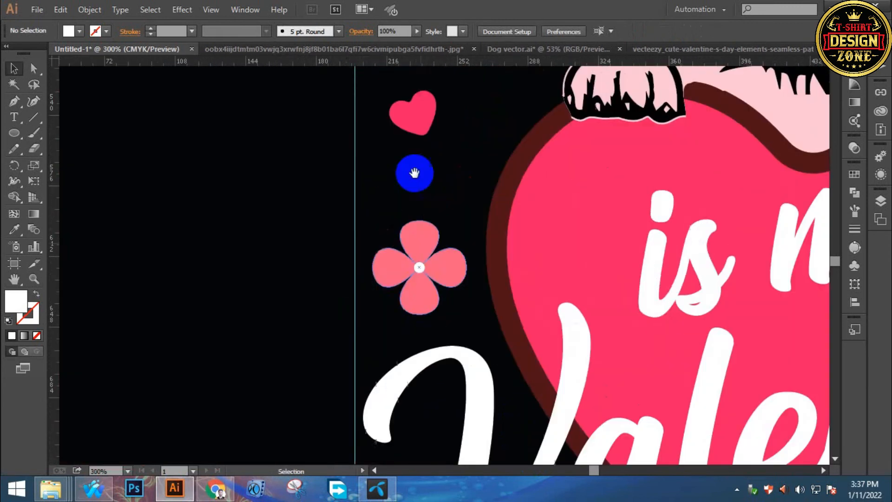
pyautogui.moveTo(414, 173); pyautogui.dragTo(392, 232)
pyautogui.click(389, 168)
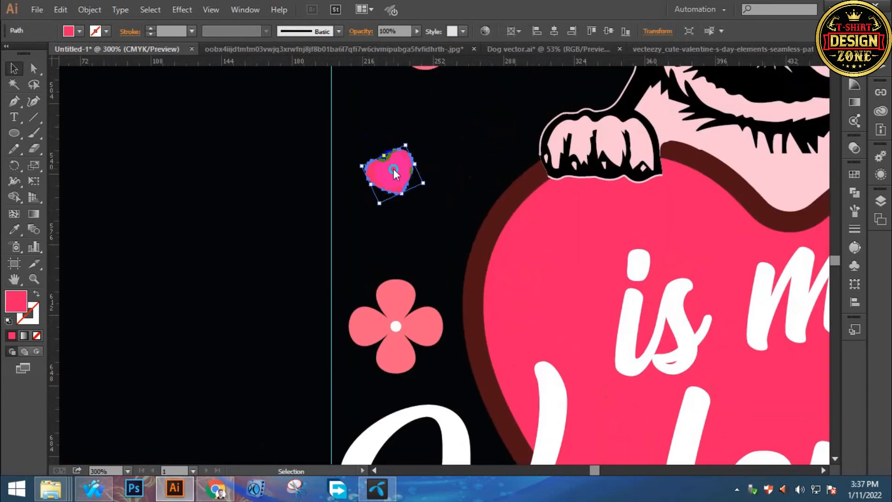
pyautogui.rightClick(393, 169)
pyautogui.moveTo(449, 344)
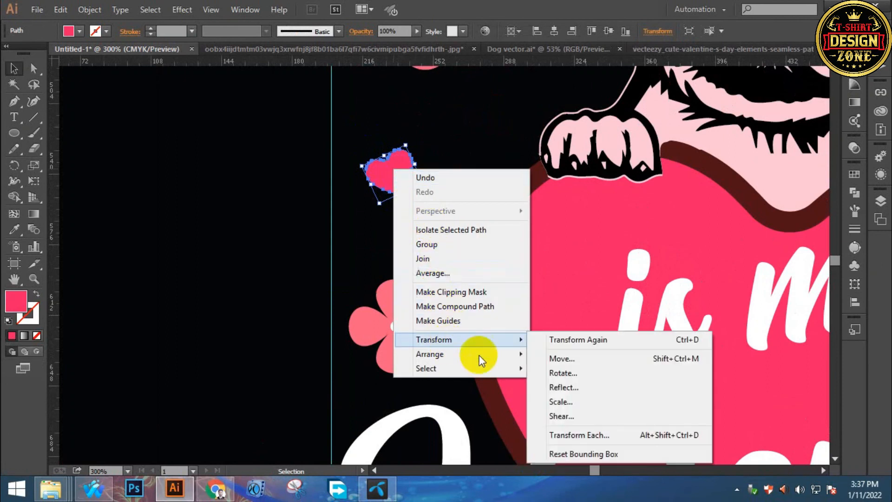
pyautogui.click(556, 389)
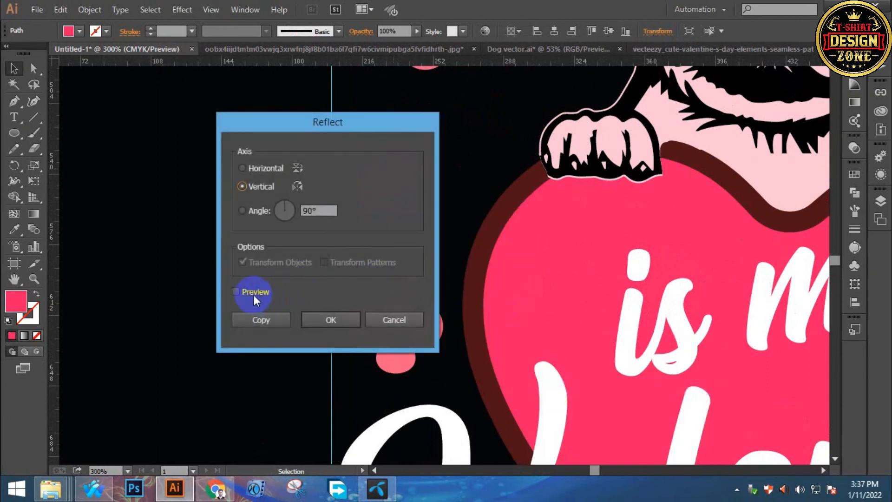
pyautogui.click(260, 320)
# - Shrink the reflected heart and place it between the two flowers left of the pug
pyautogui.moveTo(402, 153); pyautogui.dragTo(440, 102)
pyautogui.click(428, 204)
pyautogui.click(395, 325)
pyautogui.moveTo(349, 279); pyautogui.dragTo(368, 291)
pyautogui.click(440, 192)
pyautogui.scroll(5, 379, 274)
pyautogui.click(406, 204)
pyautogui.moveTo(415, 187); pyautogui.dragTo(412, 323)
pyautogui.moveTo(390, 283); pyautogui.dragTo(384, 275)
# - Arrange small hearts of varied size around the upper left flower, including one beside the pug's ear and one below "MY"
pyautogui.click(441, 215)
pyautogui.moveTo(438, 218); pyautogui.dragTo(416, 319)
pyautogui.moveTo(375, 182); pyautogui.dragTo(461, 258)
pyautogui.moveTo(450, 256); pyautogui.dragTo(367, 176)
pyautogui.click(433, 205)
pyautogui.click(445, 267)
pyautogui.click(479, 269)
pyautogui.moveTo(454, 258)
pyautogui.mouseDown()
pyautogui.moveTo(472, 267)
pyautogui.moveTo(469, 258)
pyautogui.mouseUp()
pyautogui.click(455, 233)
pyautogui.hotkey('ctrl', '1')
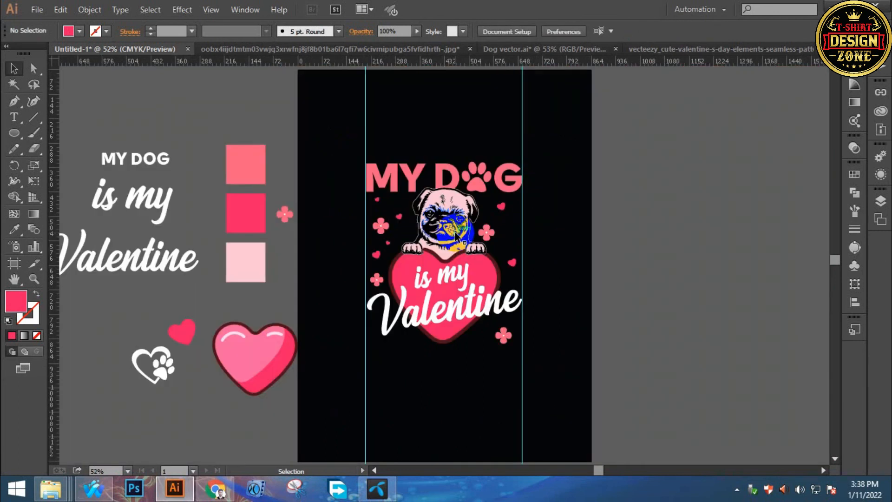
# - Reflect the small heart below "G" and place two copies of it around the flower right of the pug
pyautogui.click(463, 255)
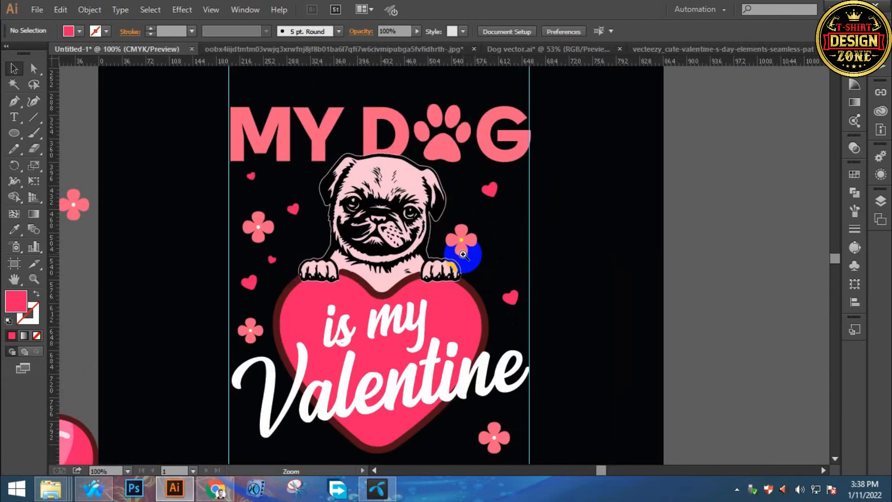
pyautogui.click(462, 242)
pyautogui.scroll(1, 484, 245)
pyautogui.rightClick(472, 178)
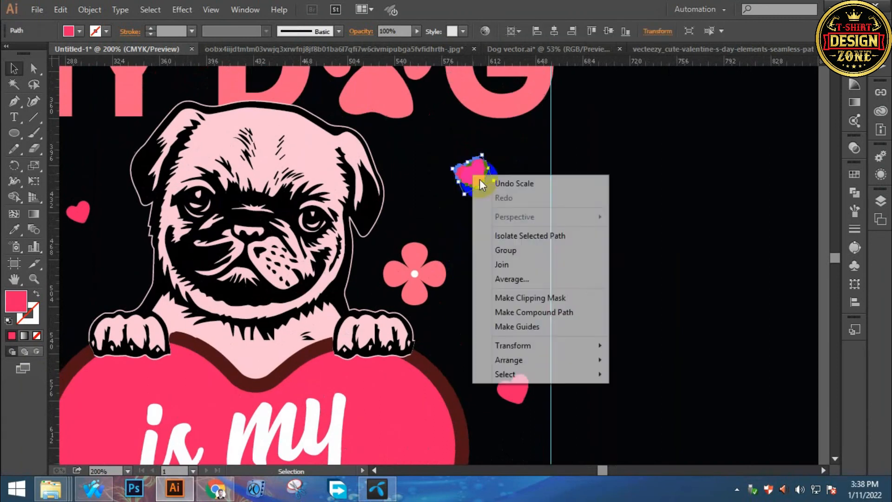
pyautogui.moveTo(590, 348)
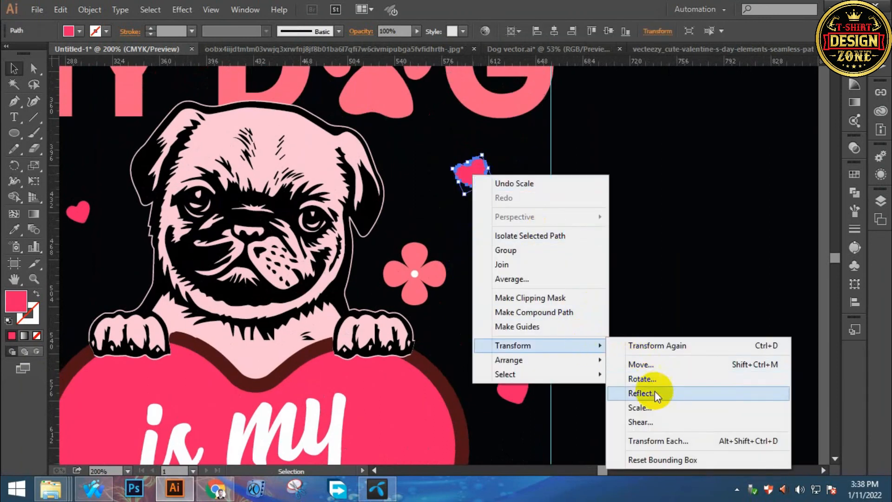
pyautogui.click(643, 393)
pyautogui.press('Return')
pyautogui.keyDown('alt'); pyautogui.moveTo(477, 180); pyautogui.dragTo(571, 272); pyautogui.keyUp('alt')
pyautogui.click(633, 212)
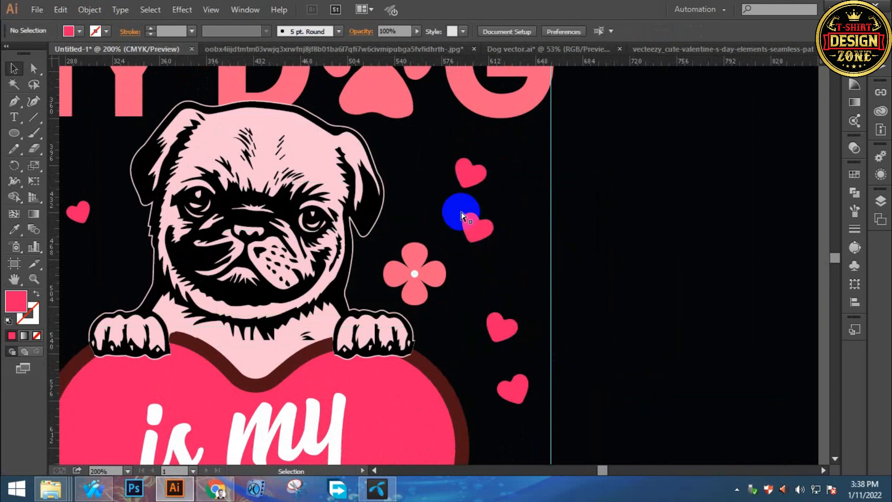
# - Resize the reflected hearts and spread them beside the pug's ear, below "G" and above the flower on that side
pyautogui.scroll(1, 453, 204)
pyautogui.click(470, 220)
pyautogui.keyDown('shift'); pyautogui.moveTo(438, 169); pyautogui.dragTo(445, 188); pyautogui.keyUp('shift')
pyautogui.moveTo(449, 194); pyautogui.dragTo(538, 176)
pyautogui.moveTo(453, 224); pyautogui.dragTo(483, 291)
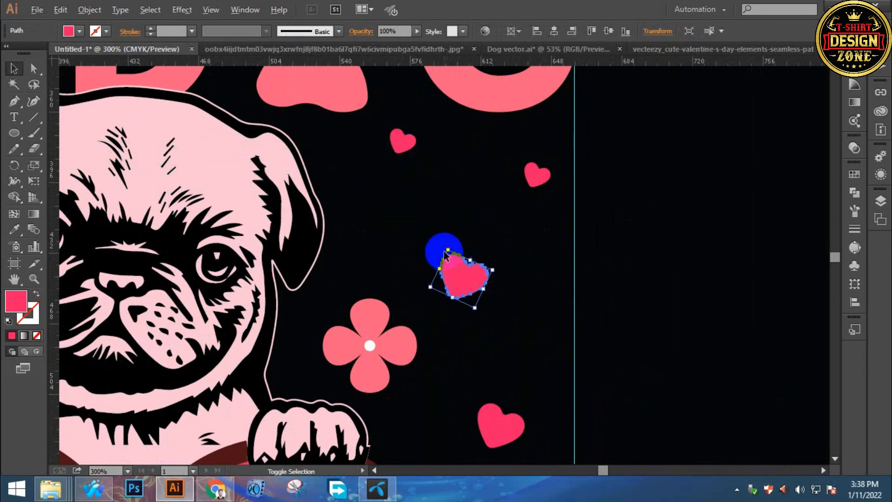
pyautogui.keyDown('shift'); pyautogui.moveTo(450, 252); pyautogui.dragTo(453, 261); pyautogui.keyUp('shift')
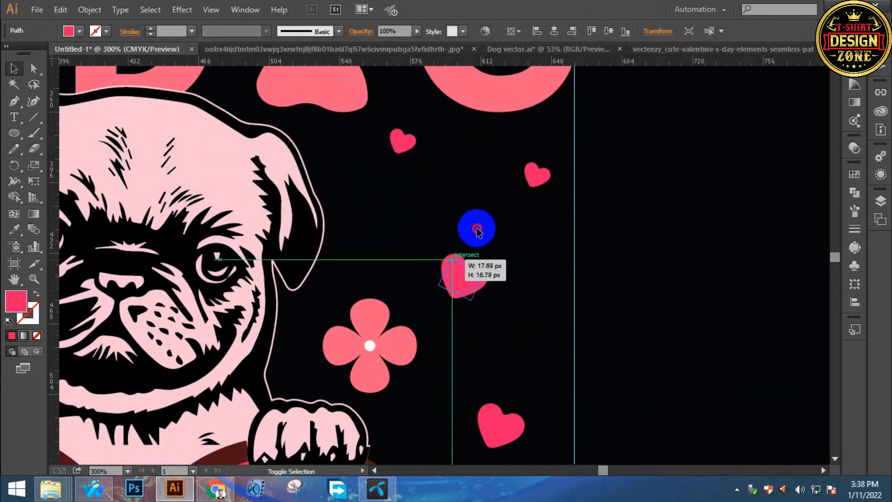
pyautogui.click(477, 230)
# - Delete the old unreflected heart and arrange one tiny and one larger heart between the right-hand flower and "Valentine"
pyautogui.moveTo(536, 413); pyautogui.dragTo(515, 291)
pyautogui.click(492, 304)
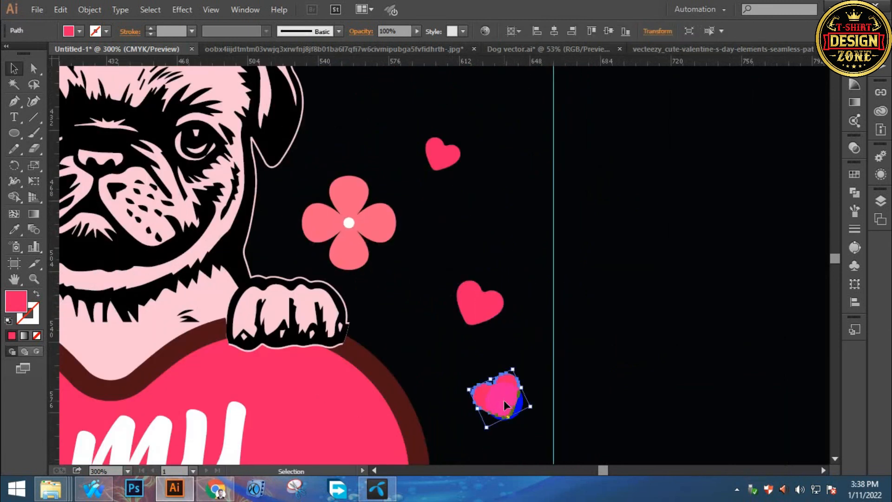
pyautogui.press('Delete')
pyautogui.moveTo(446, 226); pyautogui.dragTo(490, 388)
pyautogui.moveTo(486, 229); pyautogui.dragTo(517, 260)
pyautogui.click(512, 336)
pyautogui.moveTo(512, 337); pyautogui.dragTo(520, 260)
pyautogui.click(517, 260)
pyautogui.hotkey('ctrl', '0')
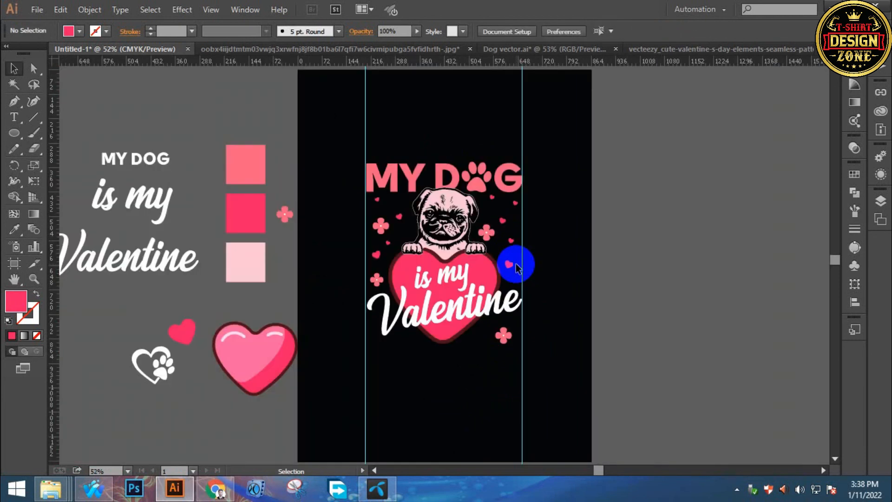
# - Move the flower at the heart's lower right up, closer to the end of "Valentine"
pyautogui.keyDown('ctrl'); pyautogui.click(463, 320); pyautogui.keyUp('ctrl')
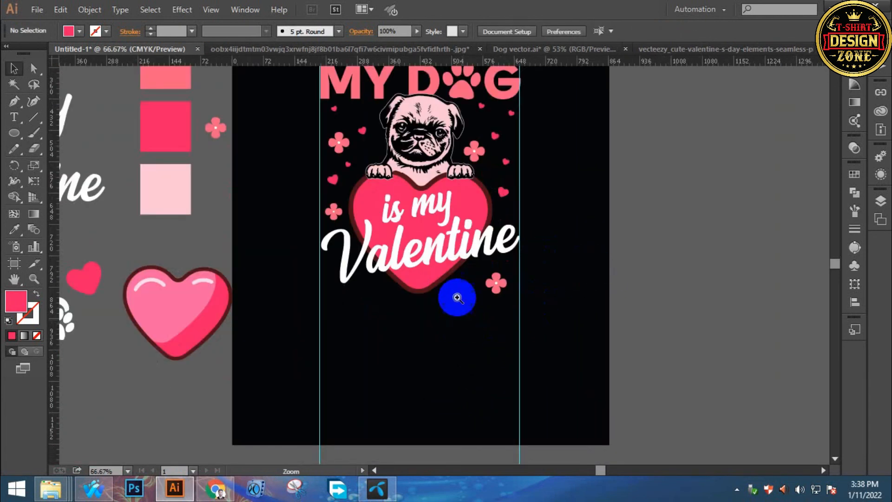
pyautogui.keyDown('ctrl'); pyautogui.click(454, 274); pyautogui.keyUp('ctrl')
pyautogui.moveTo(464, 298); pyautogui.dragTo(462, 370)
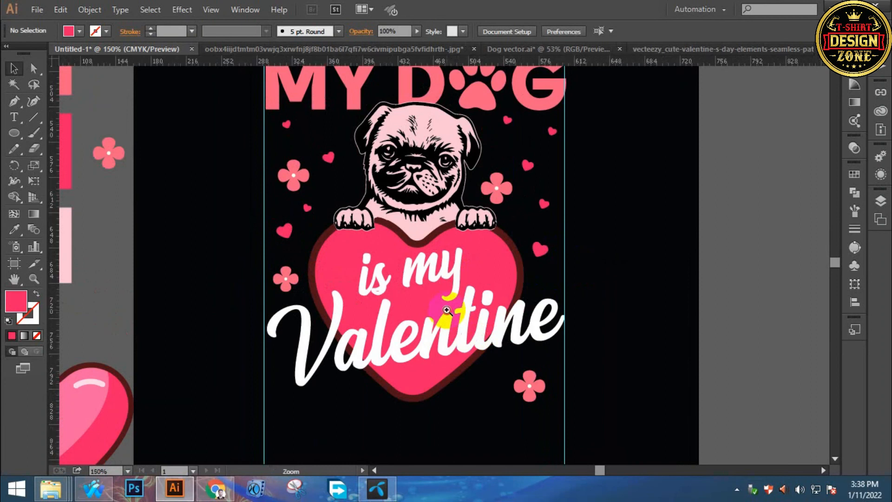
pyautogui.keyDown('ctrl'); pyautogui.click(456, 364); pyautogui.keyUp('ctrl')
pyautogui.moveTo(595, 338); pyautogui.dragTo(605, 303)
pyautogui.click(519, 369)
pyautogui.click(552, 374)
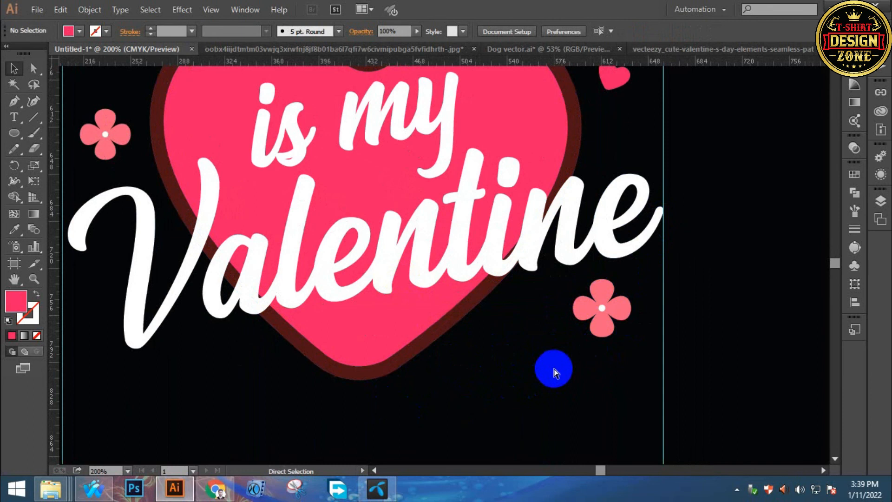
# - Shrink the white paw heart, put a copy at the big heart's lower right, and move the flower there to the lower left
pyautogui.hotkey('ctrl', '0')
pyautogui.keyDown('ctrl'); pyautogui.click(473, 335); pyautogui.keyUp('ctrl')
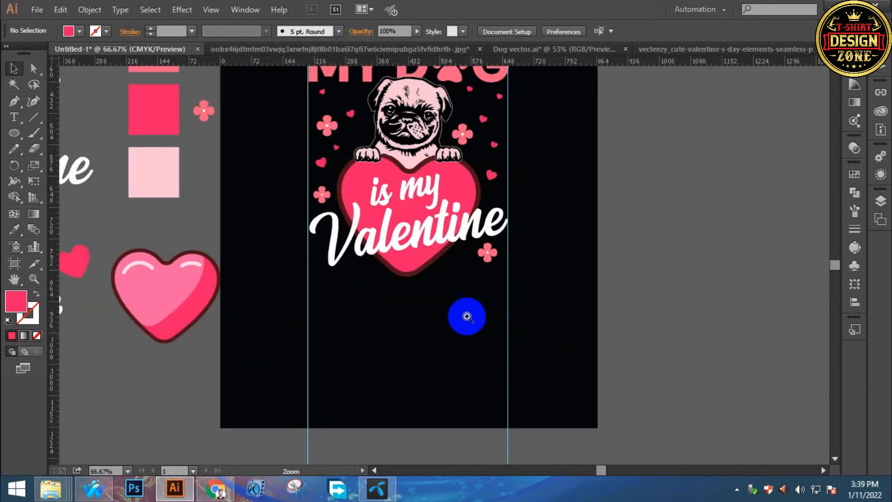
pyautogui.moveTo(442, 291); pyautogui.dragTo(446, 336)
pyautogui.moveTo(246, 272); pyautogui.dragTo(350, 200)
pyautogui.click(135, 323)
pyautogui.moveTo(121, 279); pyautogui.dragTo(581, 288)
pyautogui.click(135, 262)
pyautogui.click(153, 305)
pyautogui.click(600, 253)
pyautogui.moveTo(600, 250); pyautogui.dragTo(487, 280)
# - Recolour the copied paw heart with the bright pink sampled from the big heart
pyautogui.click(571, 273)
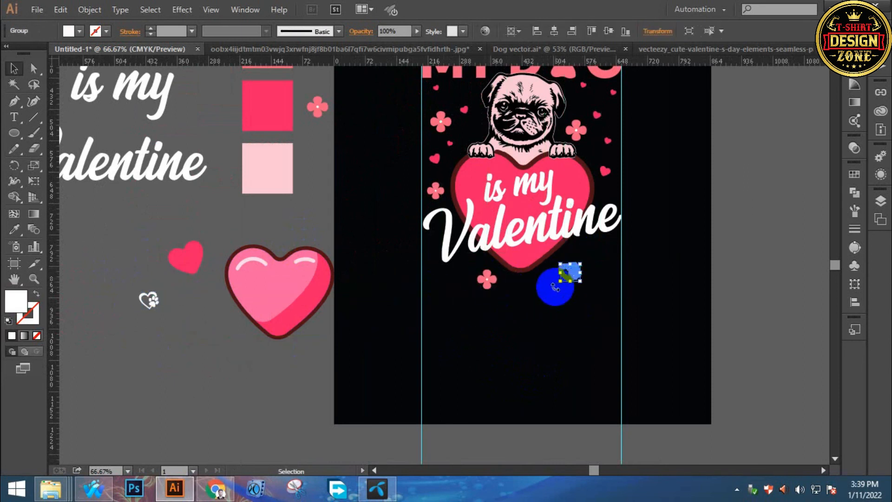
pyautogui.press('i')
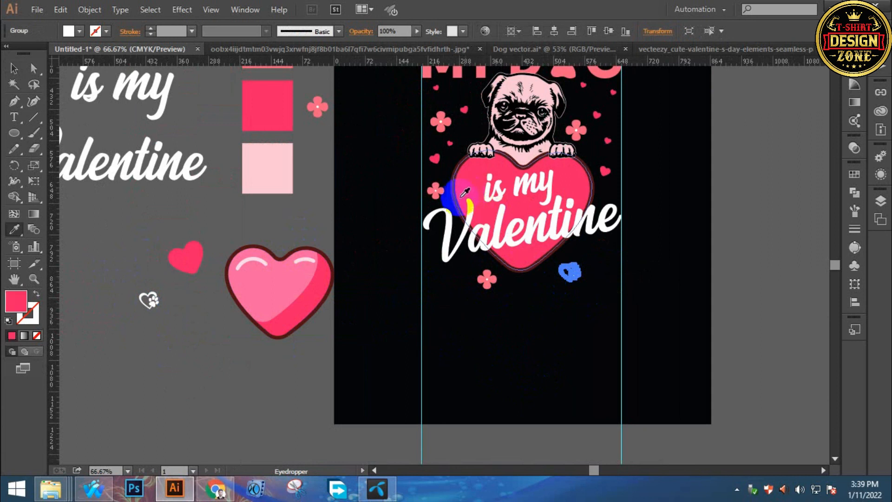
pyautogui.click(465, 192)
pyautogui.click(278, 315)
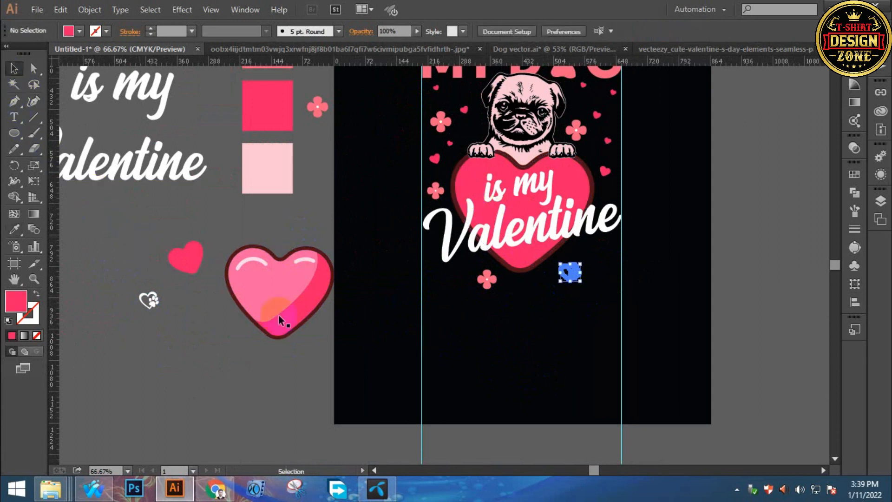
# - Rotate the pink paw heart clockwise and place it under the last letters of "Valentine"
pyautogui.keyDown('ctrl'); pyautogui.click(516, 329); pyautogui.keyUp('ctrl')
pyautogui.keyDown('ctrl'); pyautogui.click(510, 231); pyautogui.keyUp('ctrl')
pyautogui.keyDown('ctrl'); pyautogui.click(513, 231); pyautogui.keyUp('ctrl')
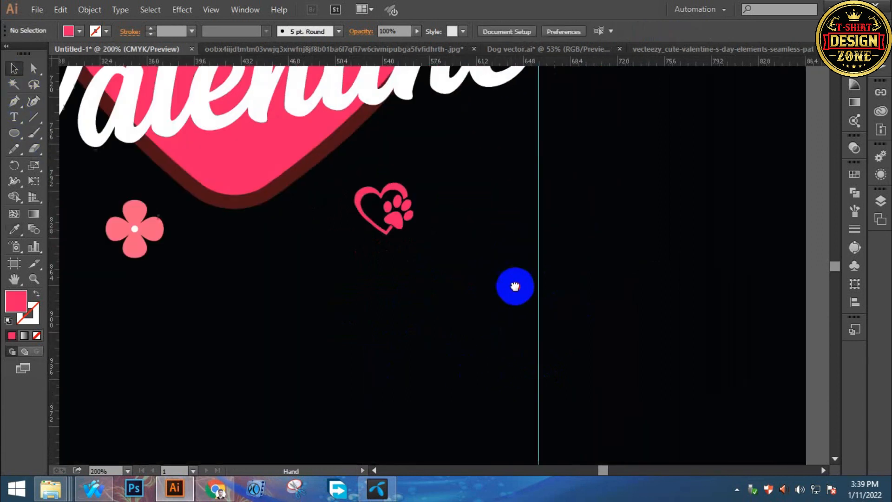
pyautogui.moveTo(516, 287); pyautogui.dragTo(520, 346)
pyautogui.moveTo(404, 315); pyautogui.dragTo(458, 285)
pyautogui.moveTo(421, 234); pyautogui.dragTo(483, 216)
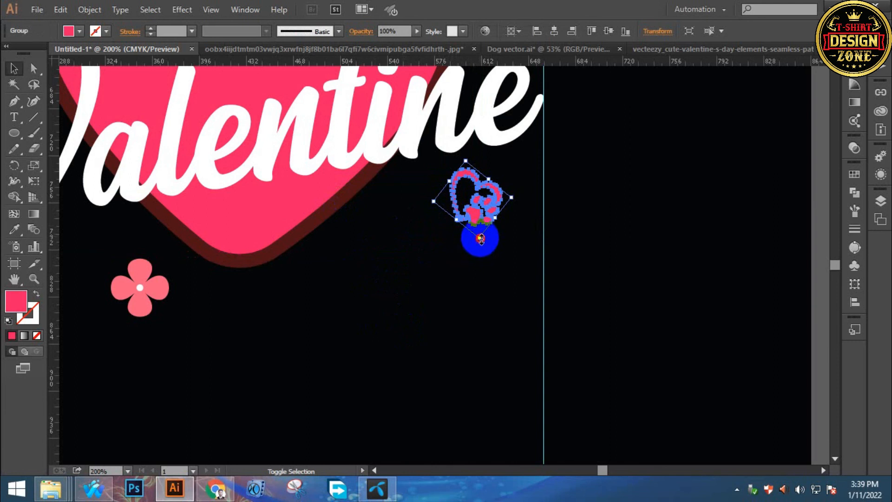
pyautogui.click(462, 291)
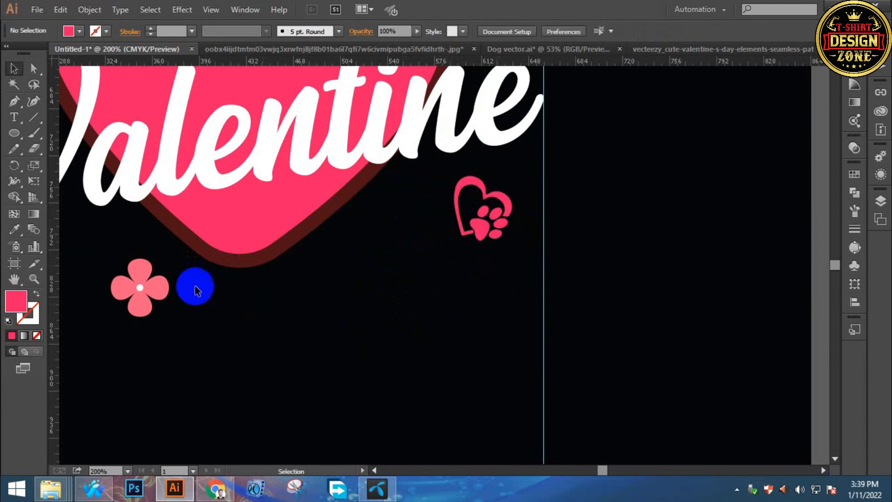
# - Duplicate the lower flower at the heart's lower left, then move the original beside the paw heart and shrink it
pyautogui.keyDown('alt'); pyautogui.moveTo(133, 288); pyautogui.dragTo(75, 247); pyautogui.keyUp('alt')
pyautogui.moveTo(138, 284); pyautogui.dragTo(408, 216)
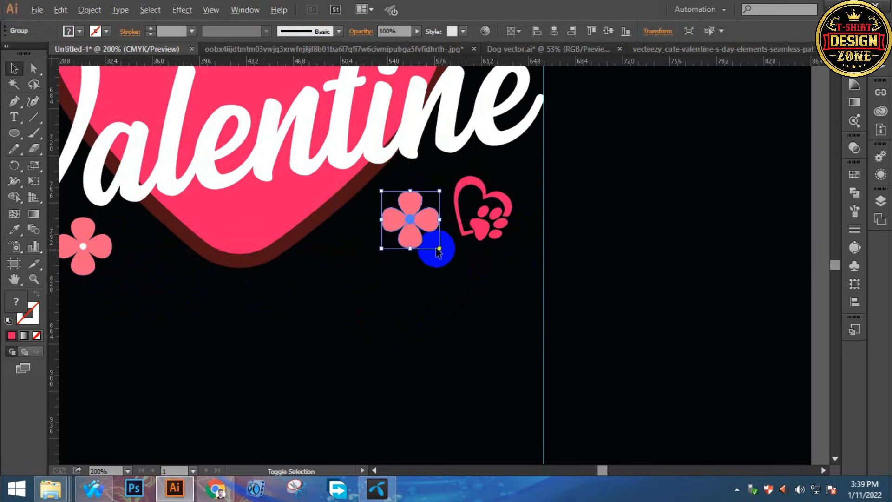
pyautogui.moveTo(440, 249); pyautogui.dragTo(419, 209)
# - Arrange two small flowers around the "V" of "Valentine", one on its outer side and one below it
pyautogui.click(345, 266)
pyautogui.moveTo(346, 264); pyautogui.dragTo(532, 295)
pyautogui.click(289, 286)
pyautogui.moveTo(297, 306); pyautogui.dragTo(166, 201)
pyautogui.click(168, 300)
pyautogui.hotkey('ctrl', '0')
pyautogui.moveTo(305, 327); pyautogui.dragTo(299, 328)
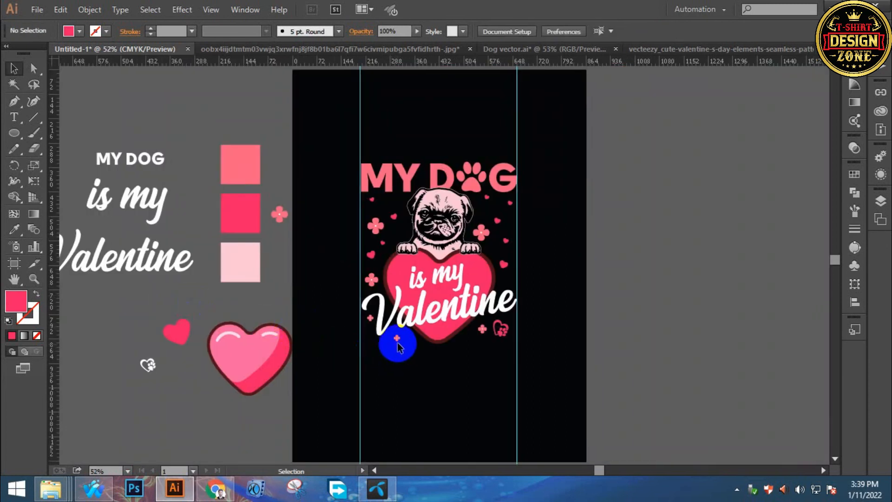
pyautogui.moveTo(398, 343); pyautogui.dragTo(395, 341)
pyautogui.click(449, 375)
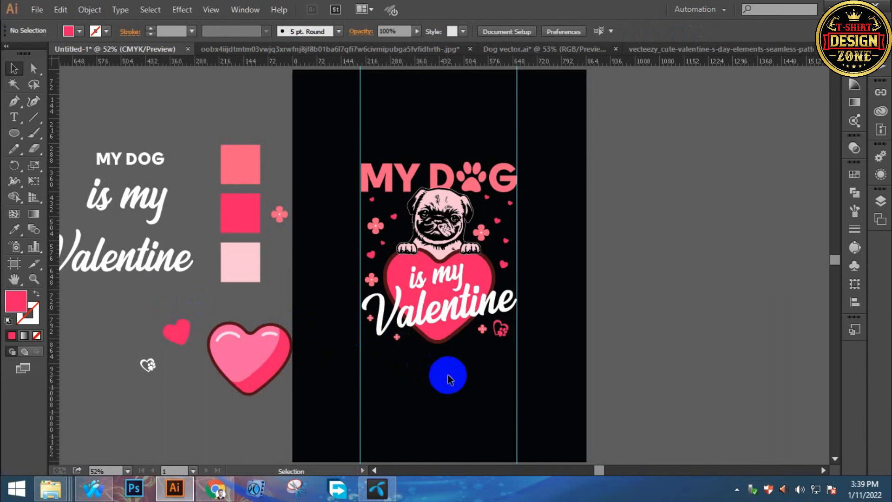
pyautogui.hotkey('ctrl', '0')
pyautogui.press('space')
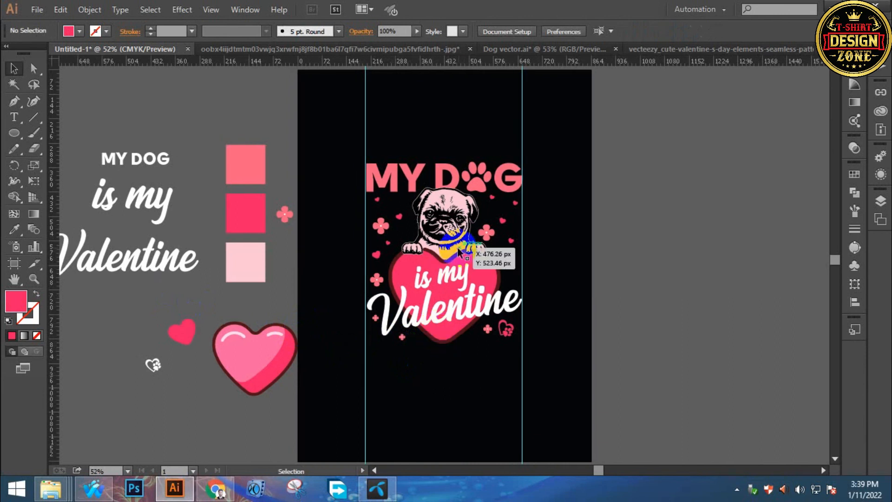
pyautogui.keyDown('ctrl'); pyautogui.click(467, 319); pyautogui.keyUp('ctrl')
pyautogui.moveTo(457, 296); pyautogui.dragTo(430, 344)
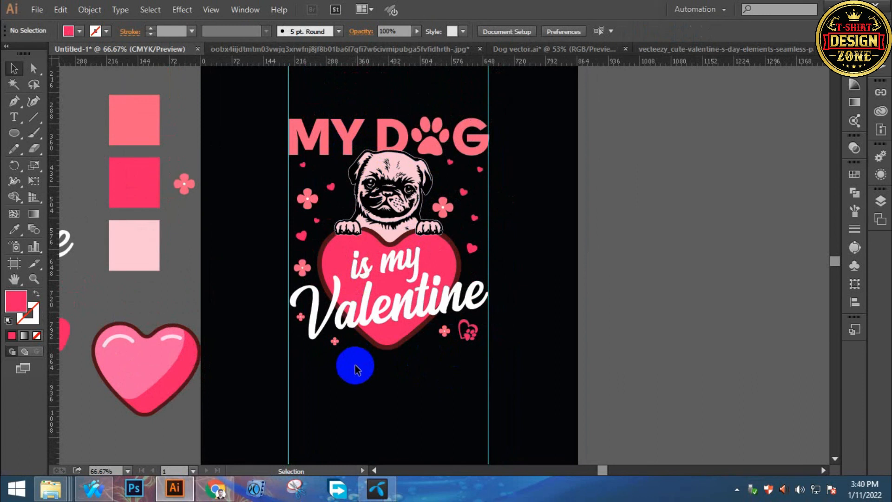
pyautogui.click(737, 490)
pyautogui.click(715, 422)
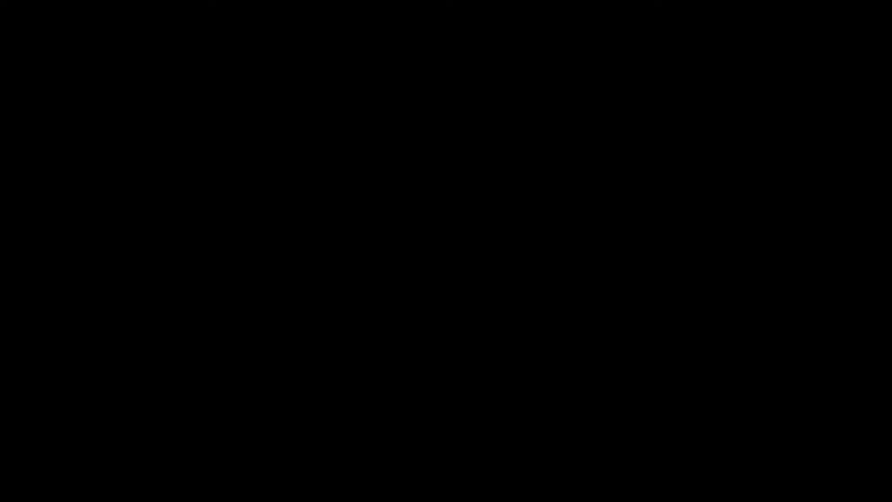